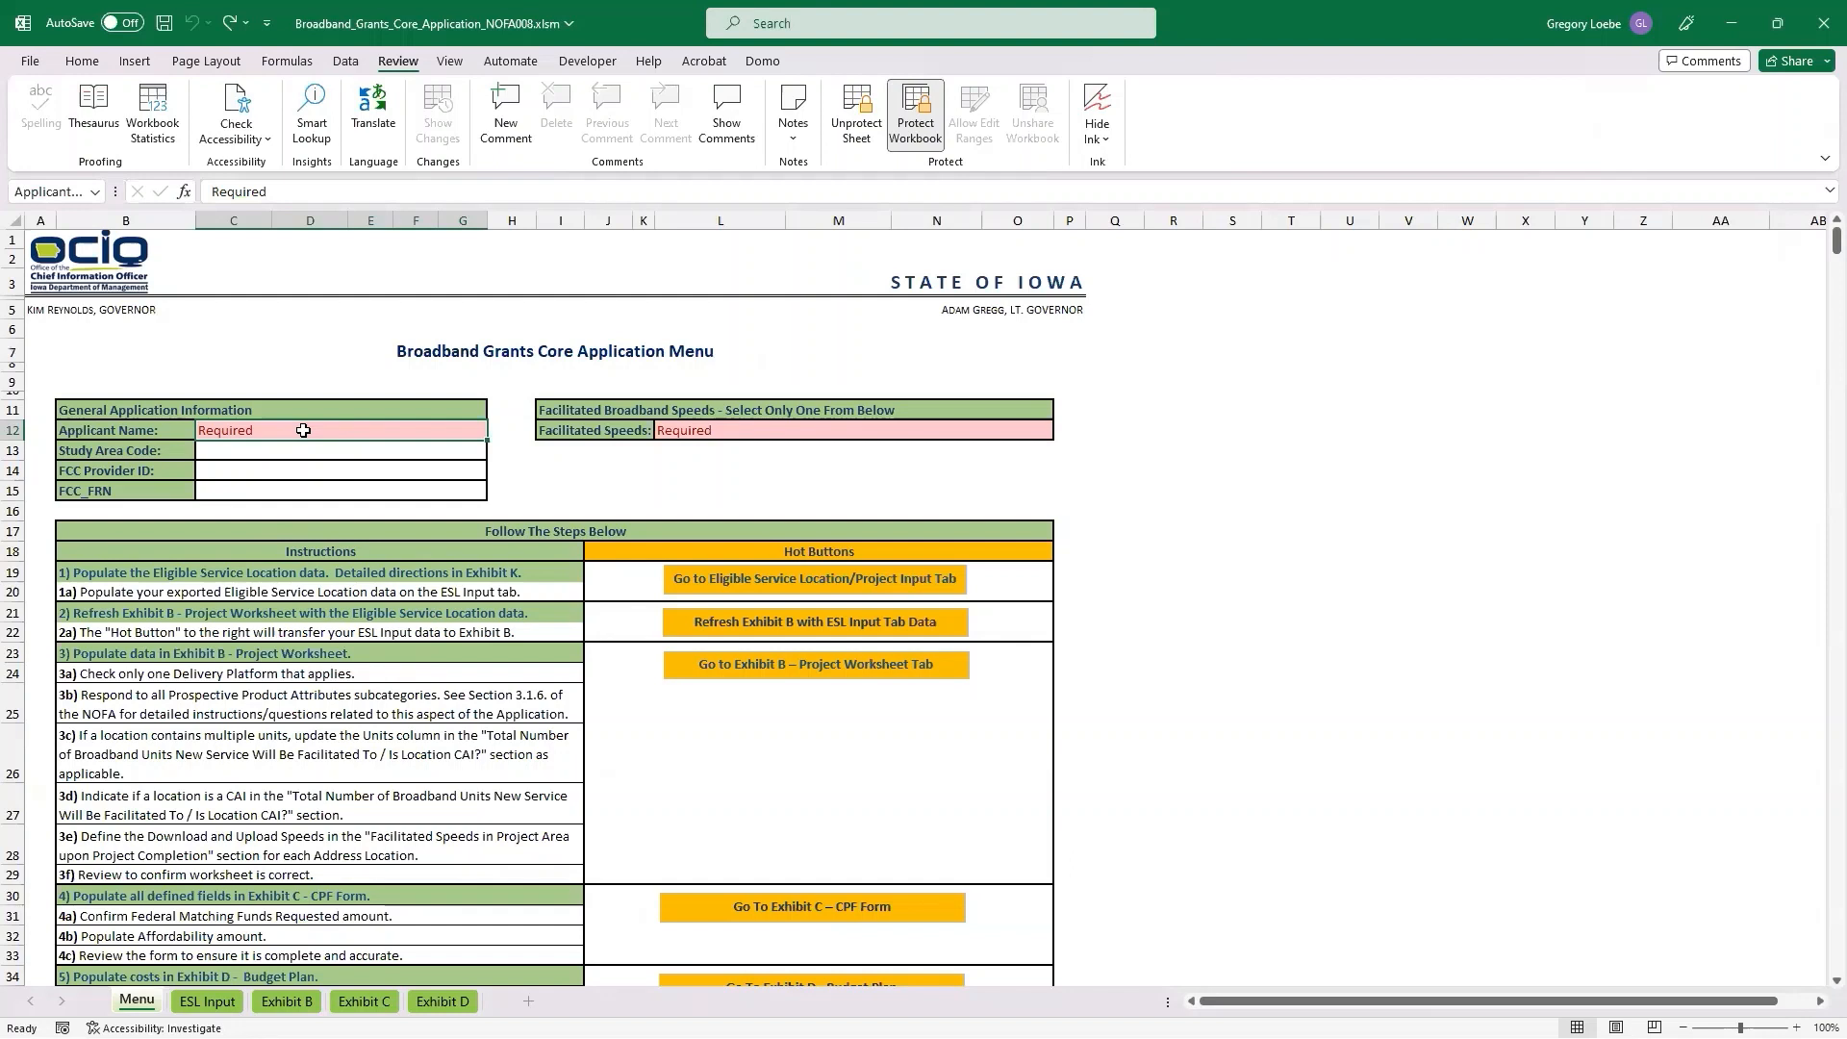
Enter Sample ISP as the applicant name and set Facilitated Speeds to "My project will facilitate at least 100/100".
{"action": "type", "text": "Sample ISP"}
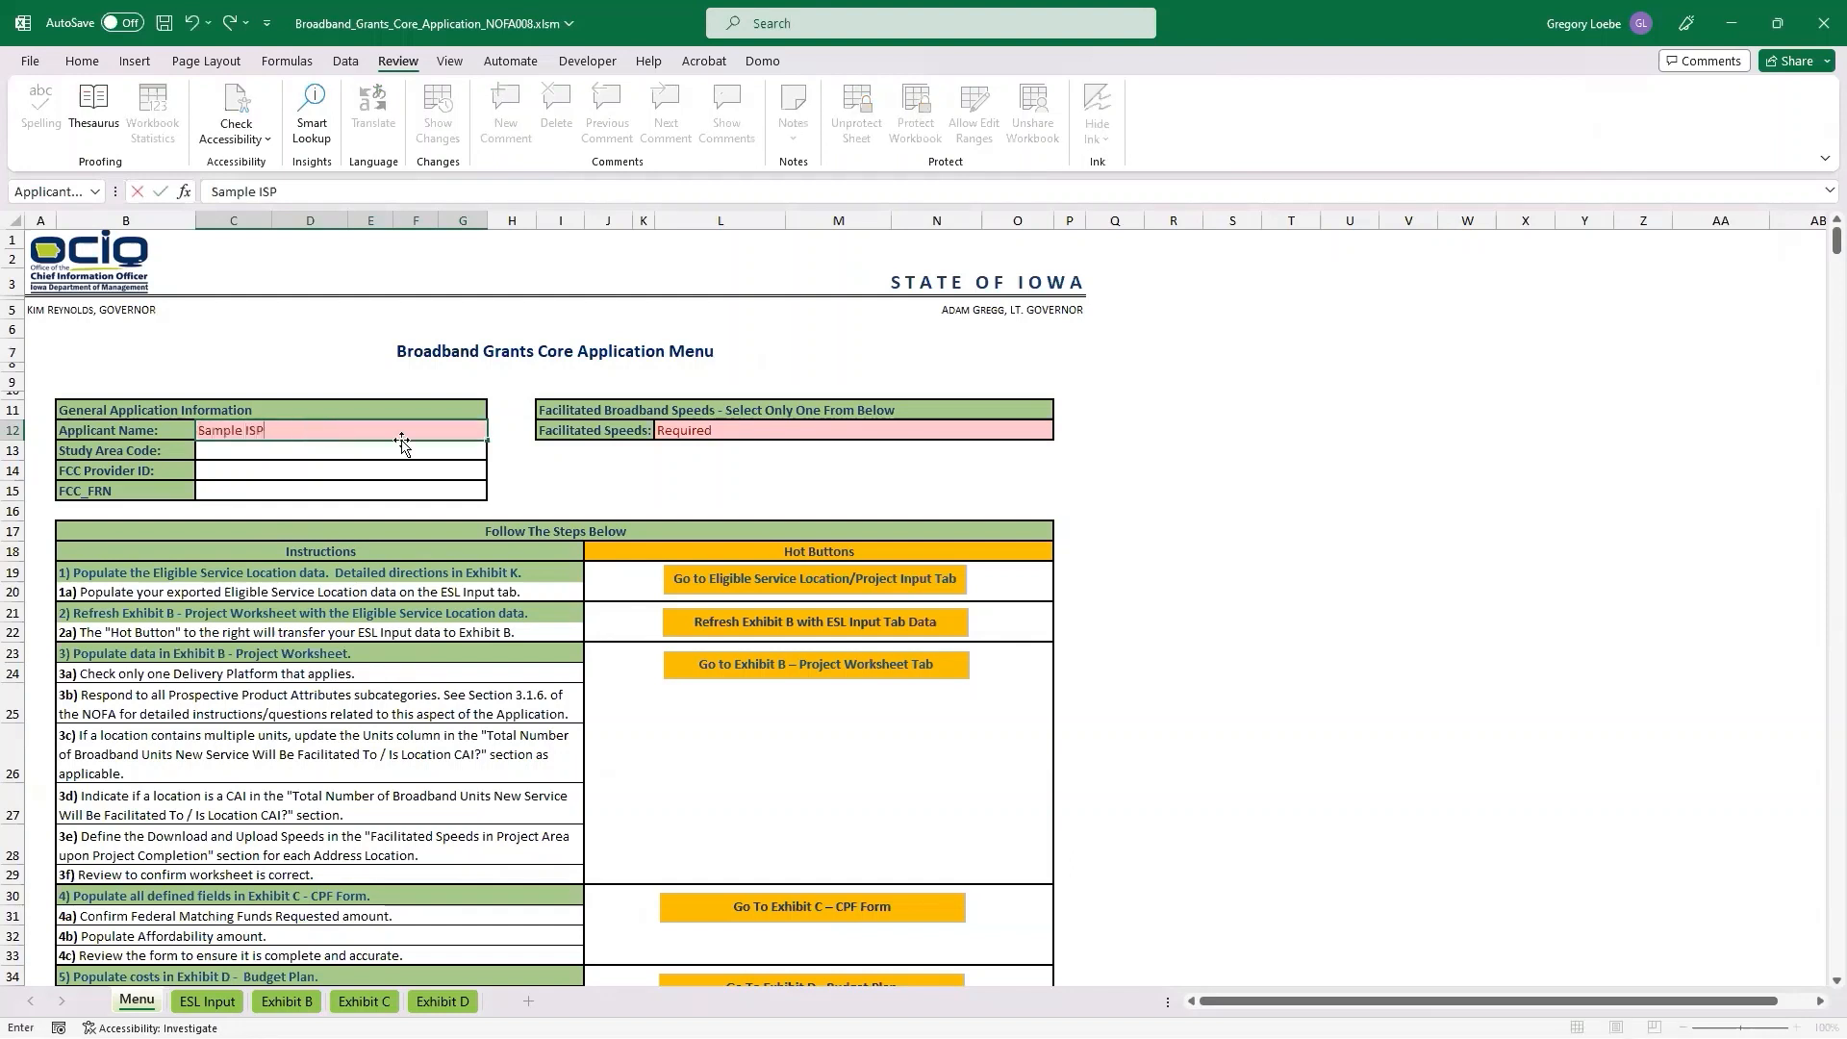
{"action": "left_click_drag", "start_coordinate": [359, 458], "coordinate": [371, 491]}
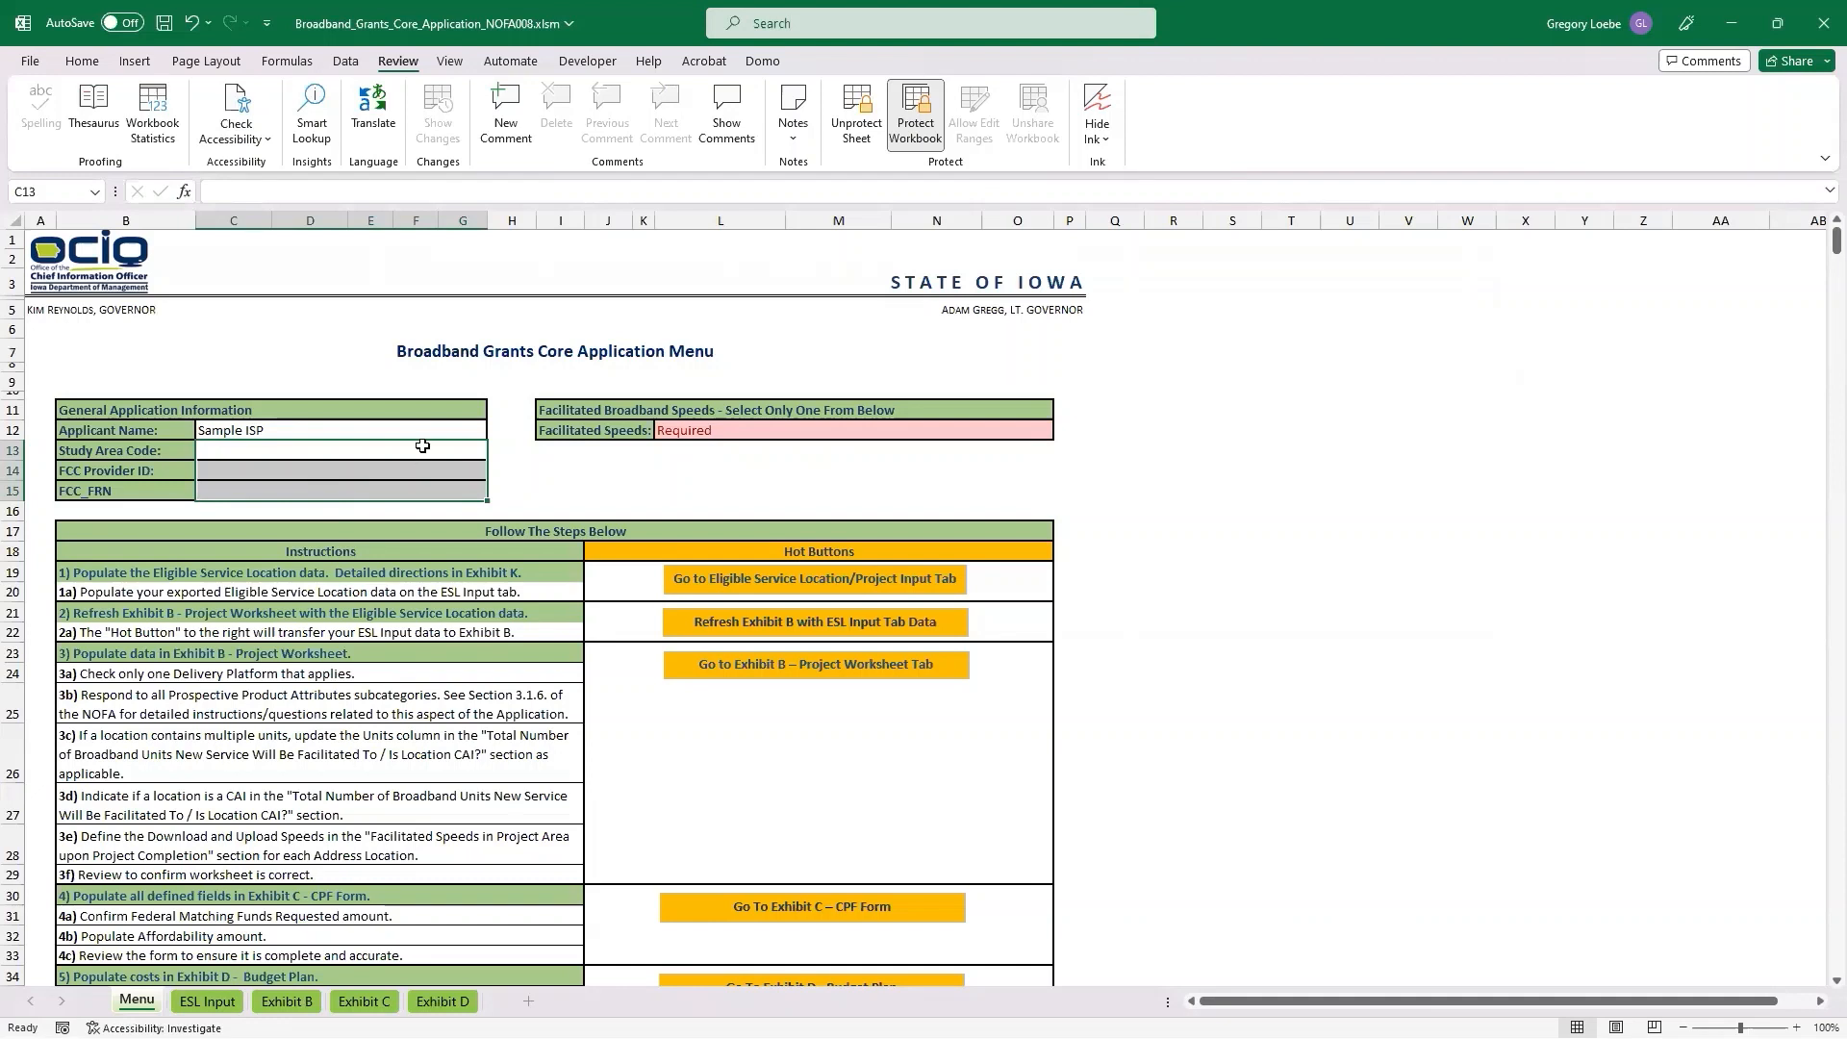
{"action": "left_click", "coordinate": [803, 430]}
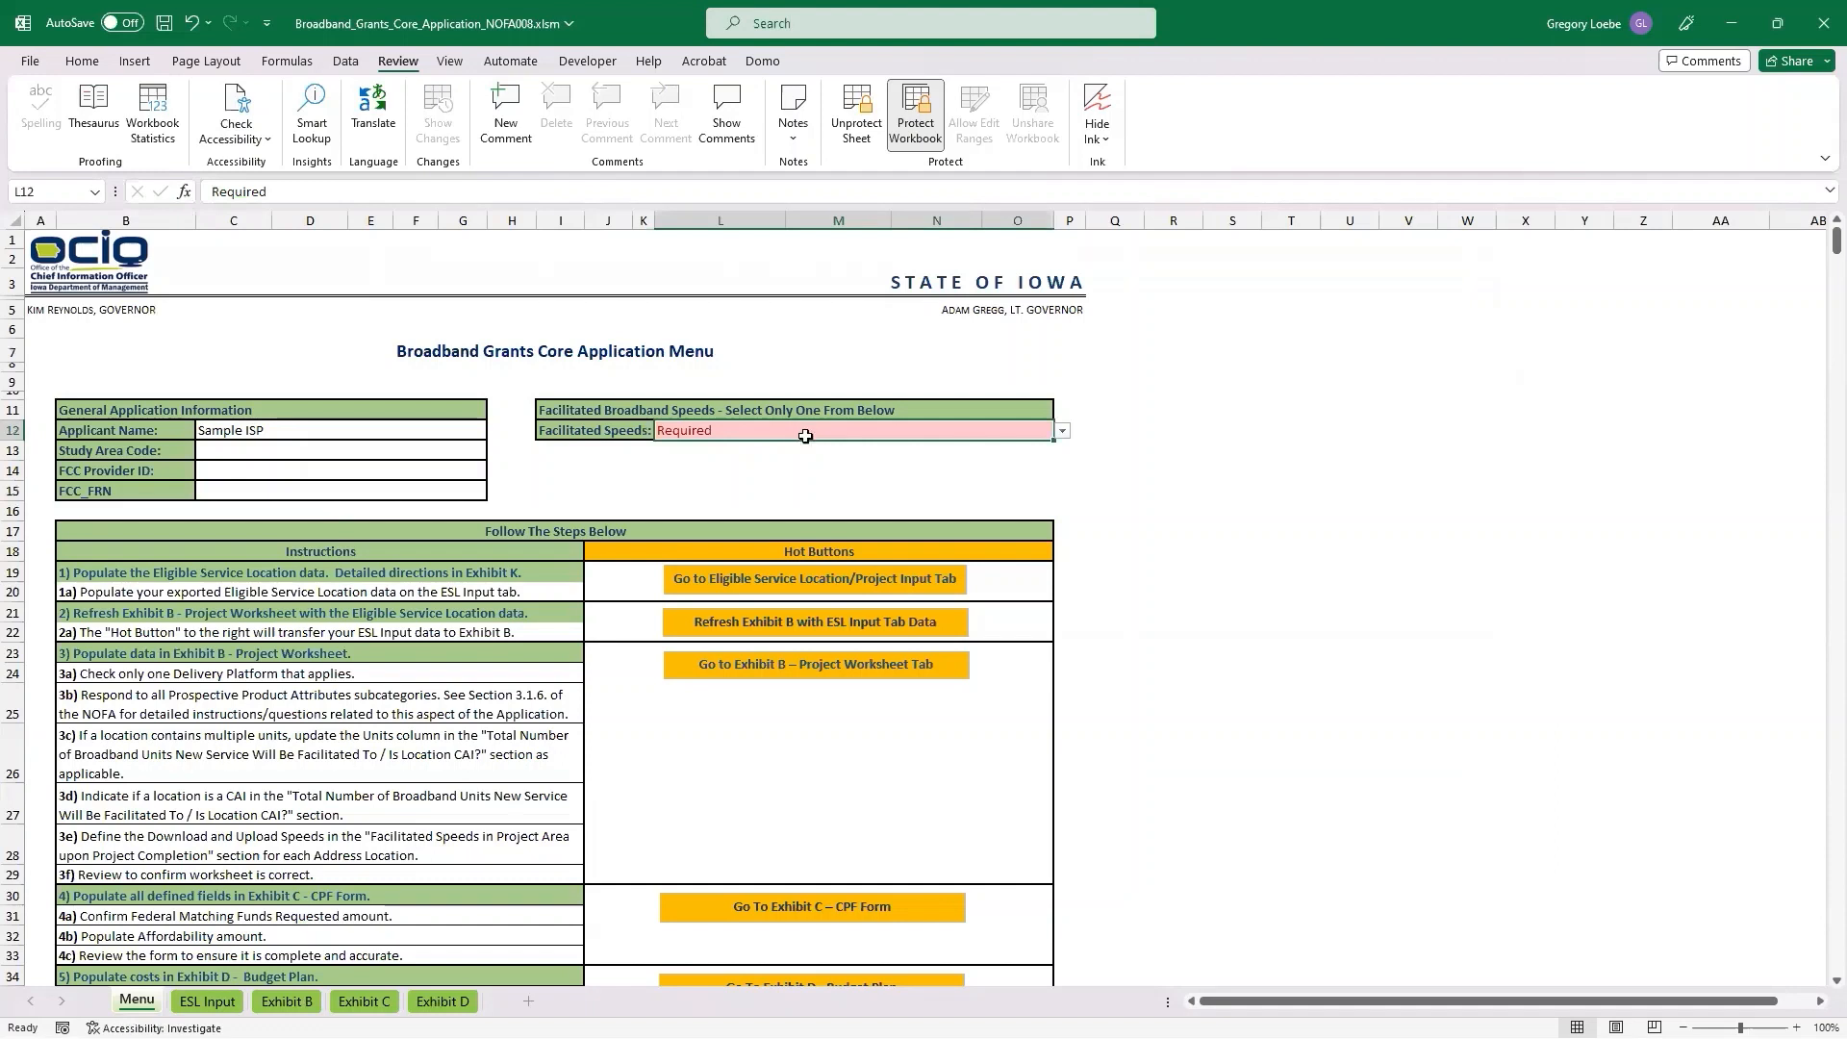
{"action": "left_click", "coordinate": [1062, 431]}
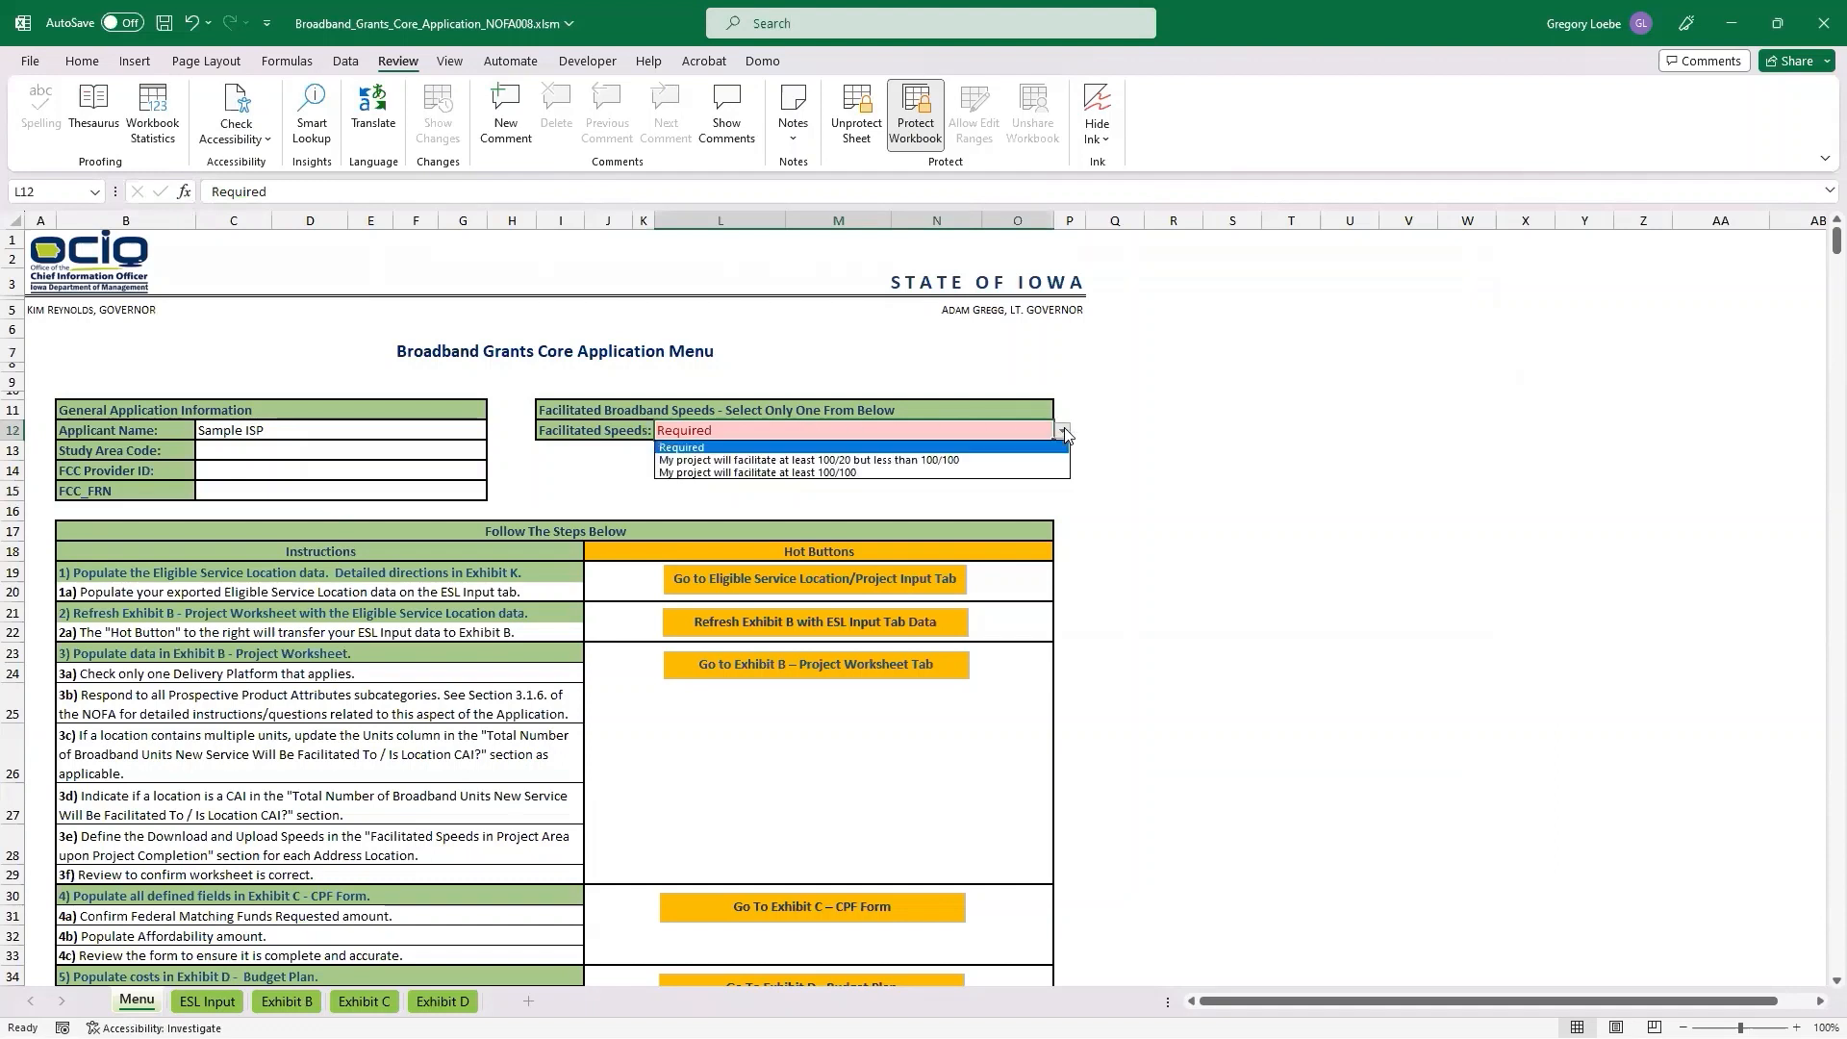
{"action": "left_click", "coordinate": [854, 472]}
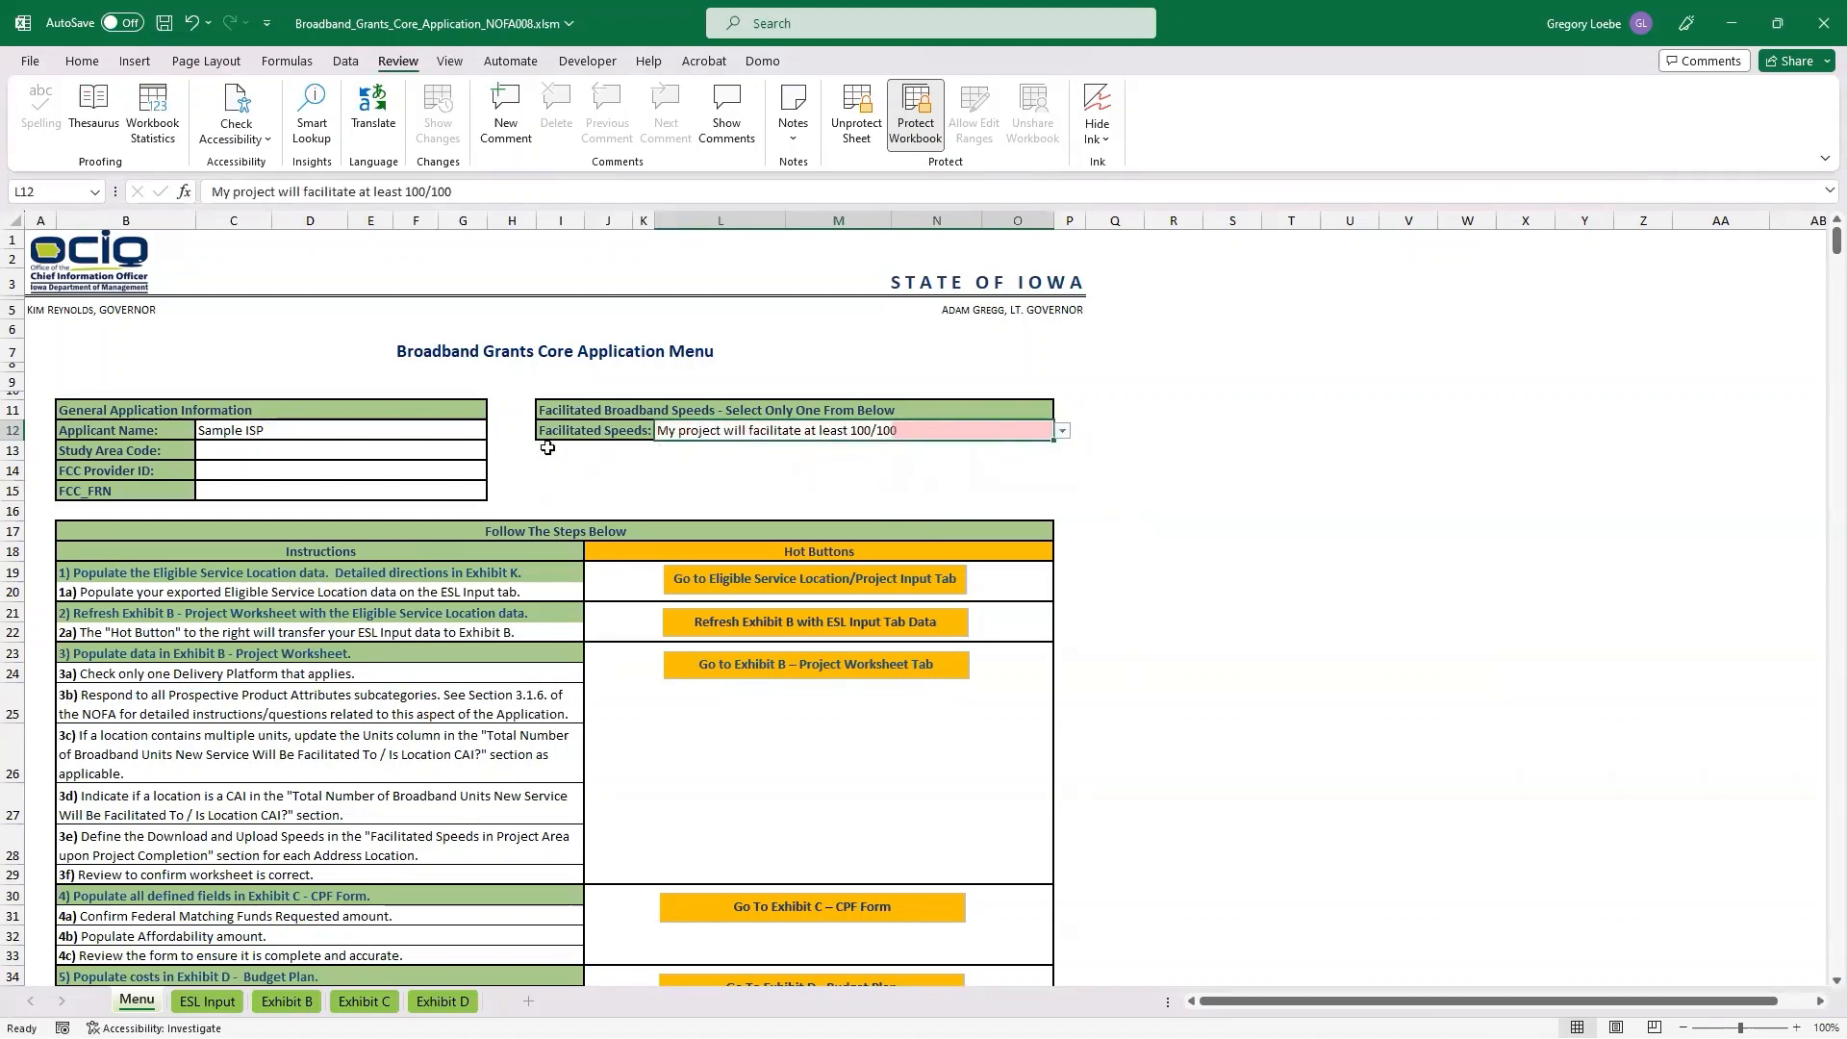
Review the step-by-step instructions and the Core Application Checklist statuses on the Menu sheet.
{"action": "scroll", "coordinate": [524, 462], "scroll_direction": "down", "scroll_amount": 2}
{"action": "scroll", "coordinate": [505, 463], "scroll_direction": "down", "scroll_amount": 2}
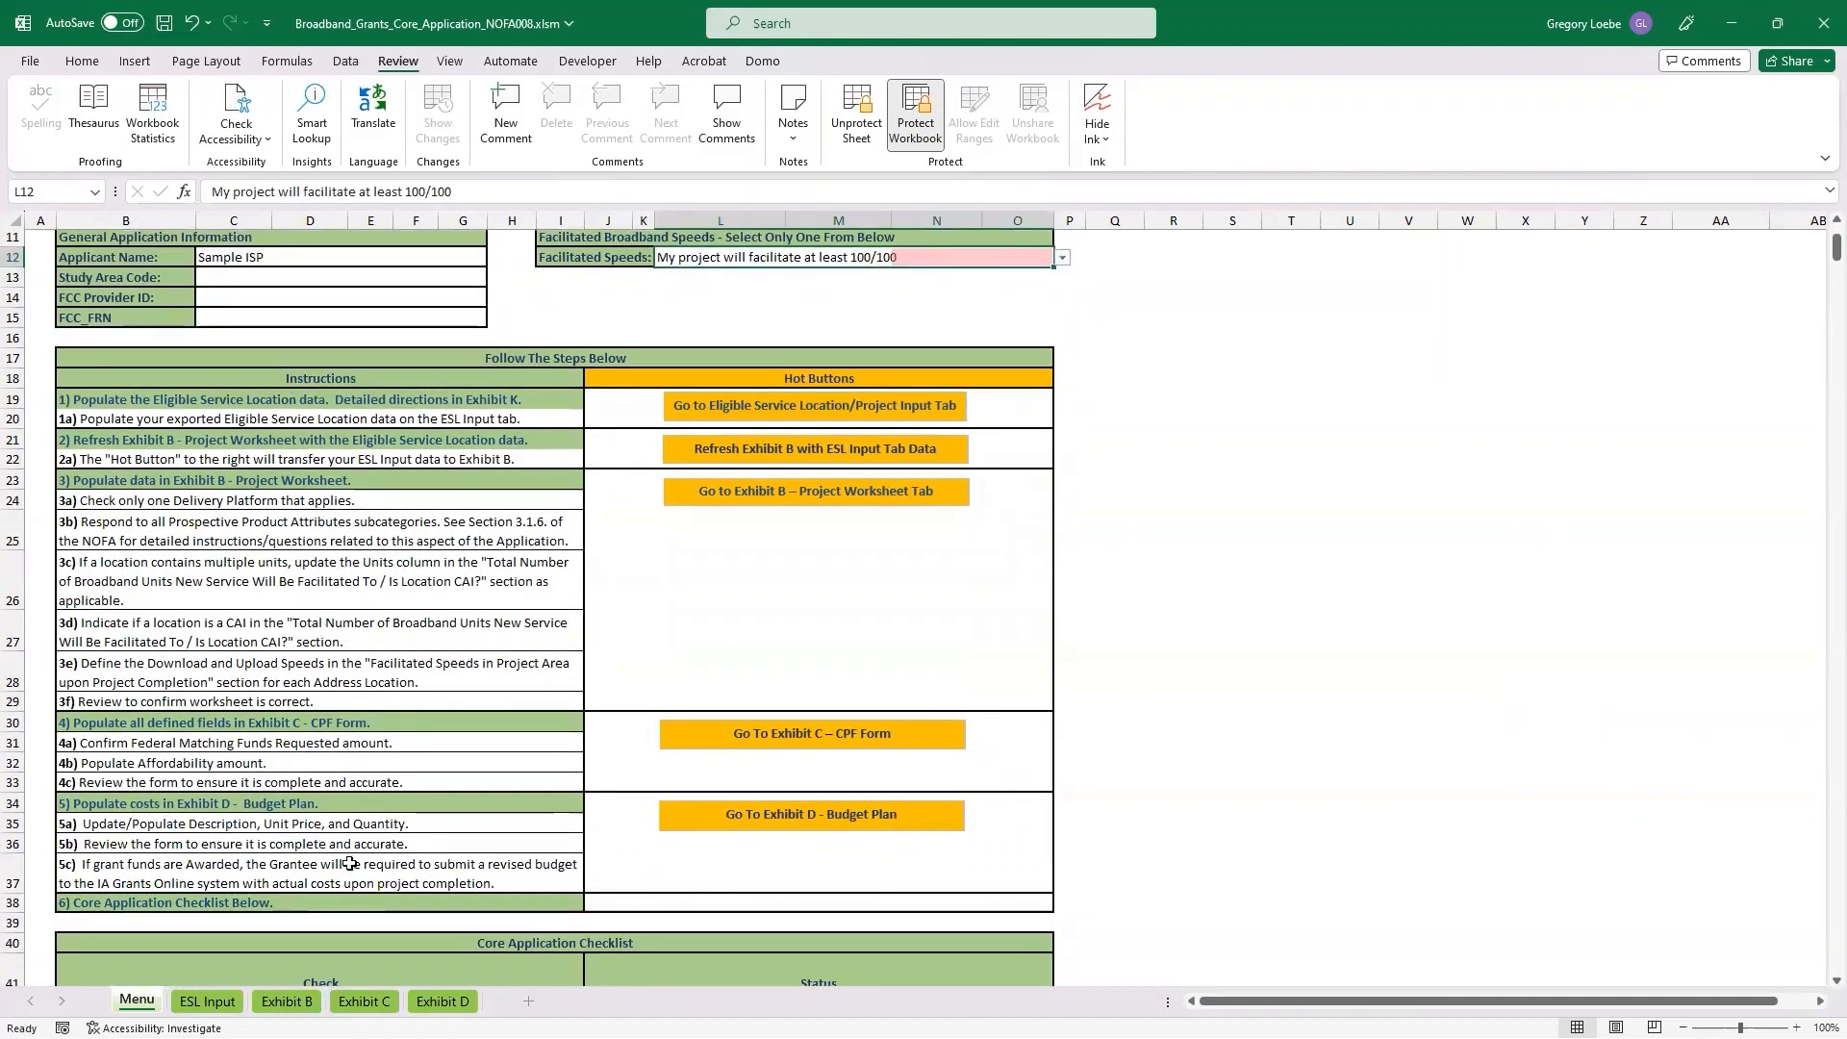
{"action": "scroll", "coordinate": [353, 876], "scroll_direction": "down", "scroll_amount": 2}
{"action": "scroll", "coordinate": [353, 876], "scroll_direction": "down", "scroll_amount": 2}
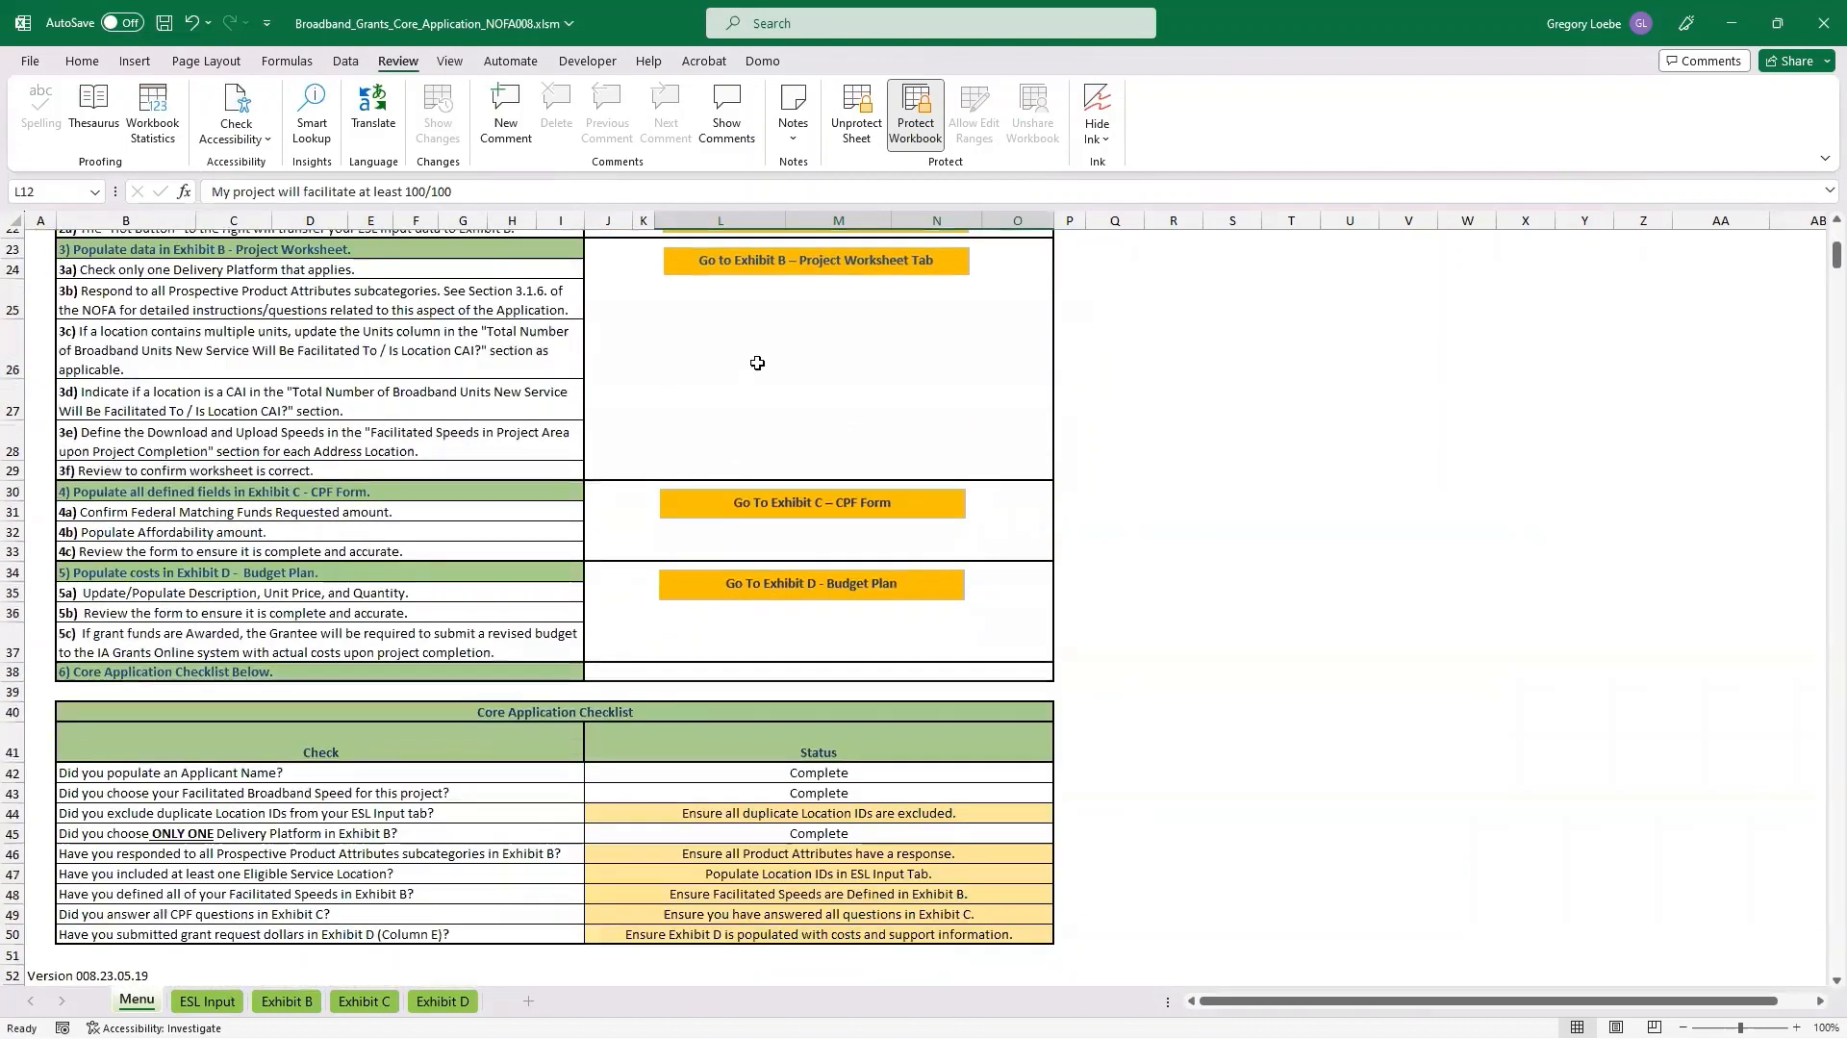
{"action": "scroll", "coordinate": [524, 722], "scroll_direction": "down", "scroll_amount": 1}
{"action": "scroll", "coordinate": [524, 723], "scroll_direction": "down", "scroll_amount": 1}
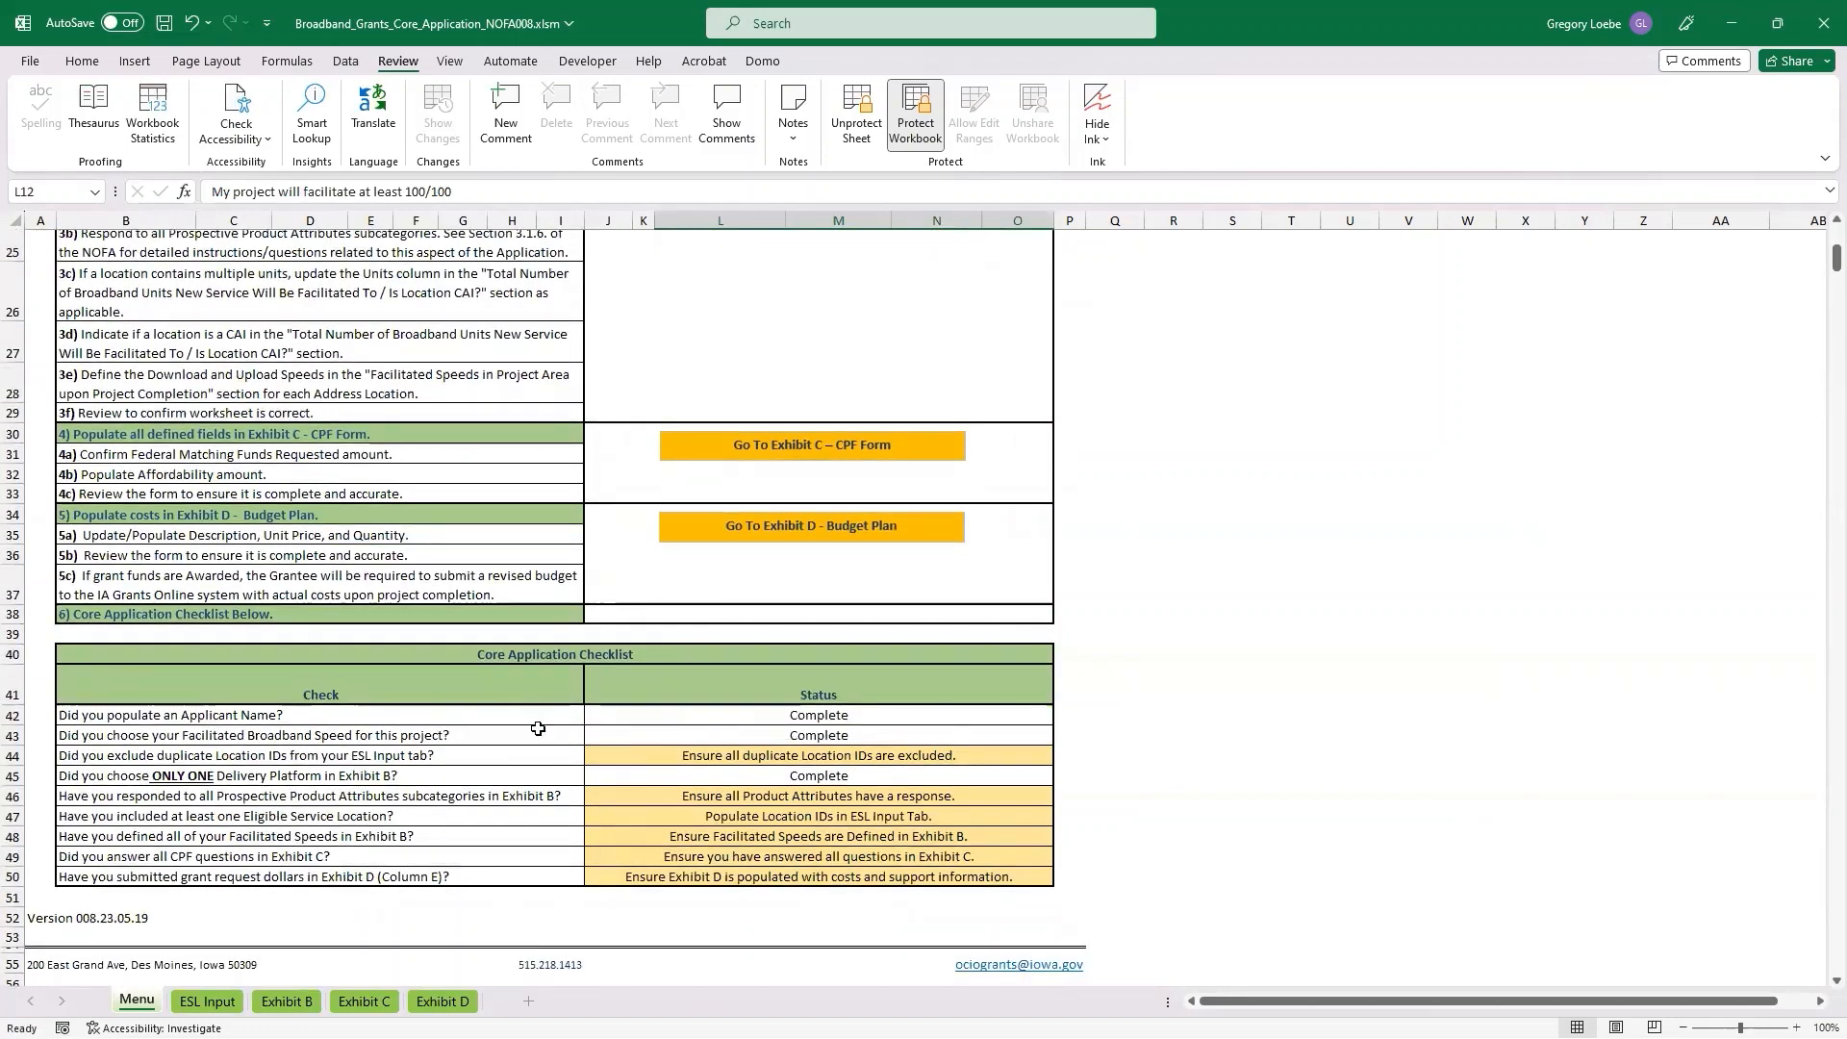
{"action": "scroll", "coordinate": [384, 797], "scroll_direction": "up", "scroll_amount": 6}
{"action": "scroll", "coordinate": [386, 795], "scroll_direction": "up", "scroll_amount": 2}
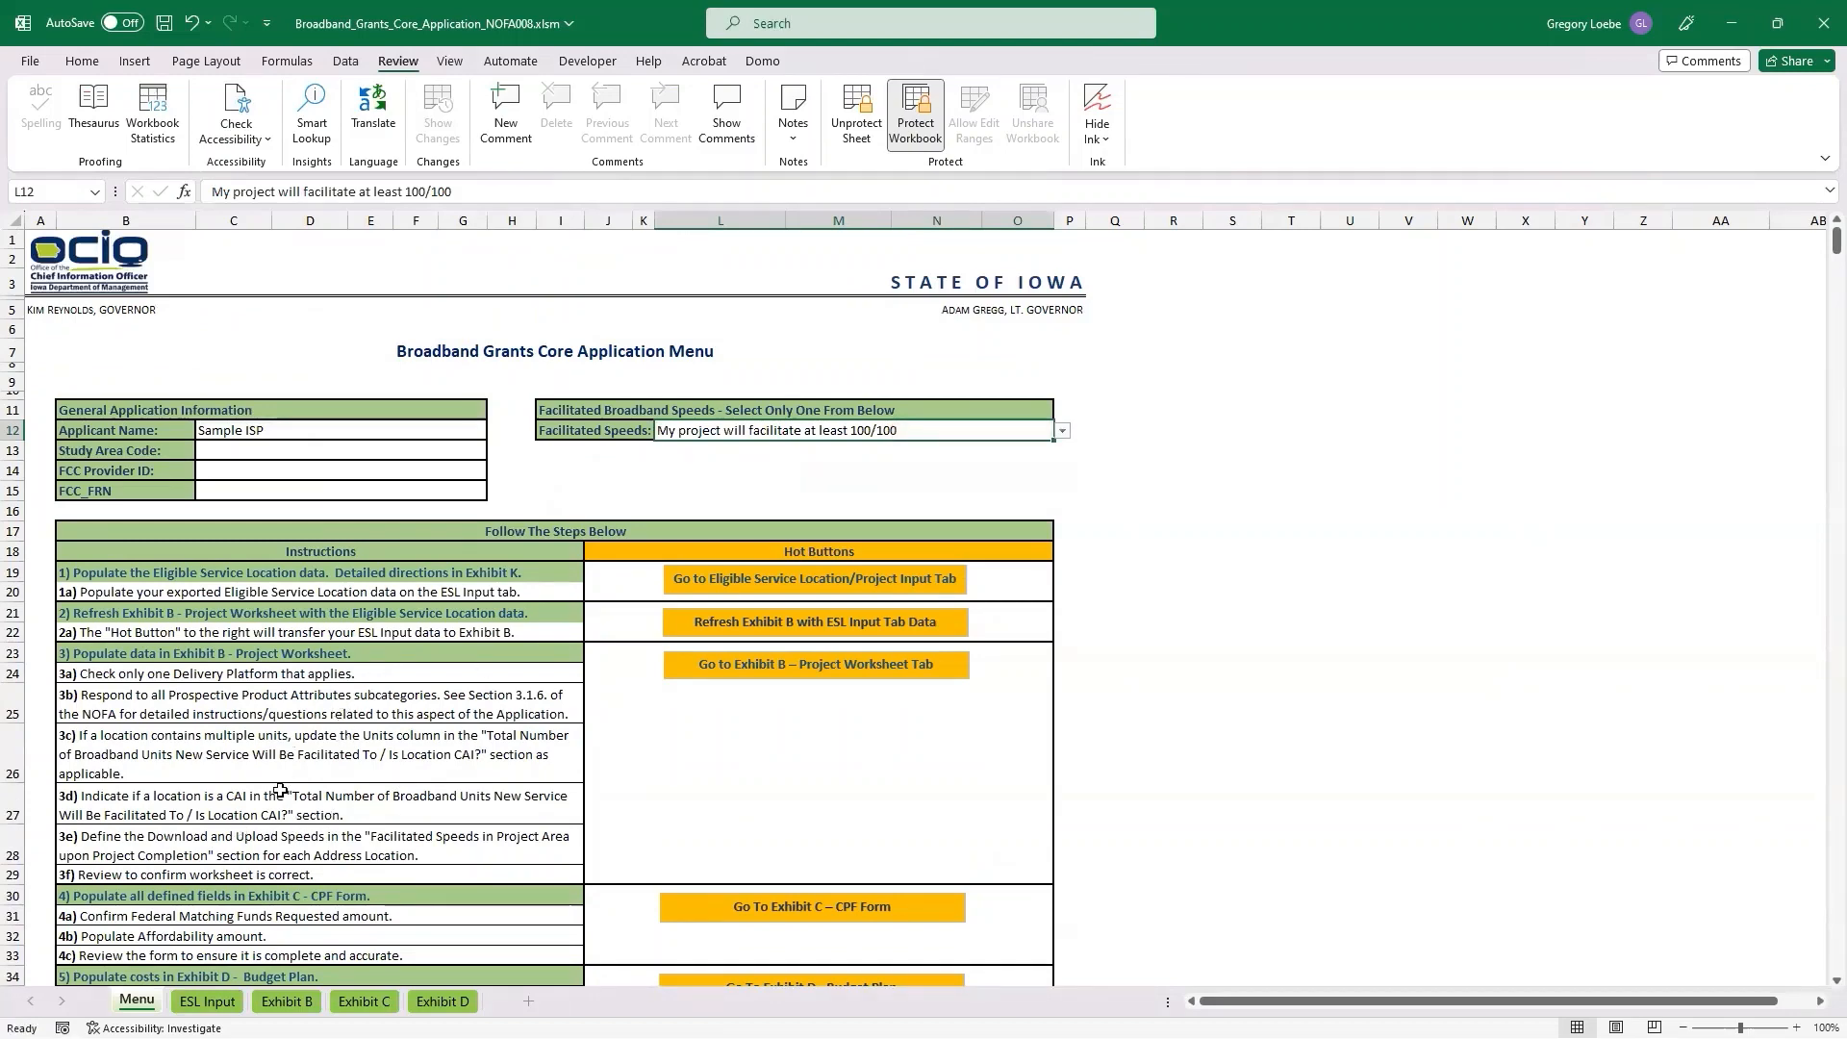
Open the ESL Input sheet, then switch to the NOFA #008 page in the browser and open its Project Selection Tool map.
{"action": "left_click", "coordinate": [213, 1001]}
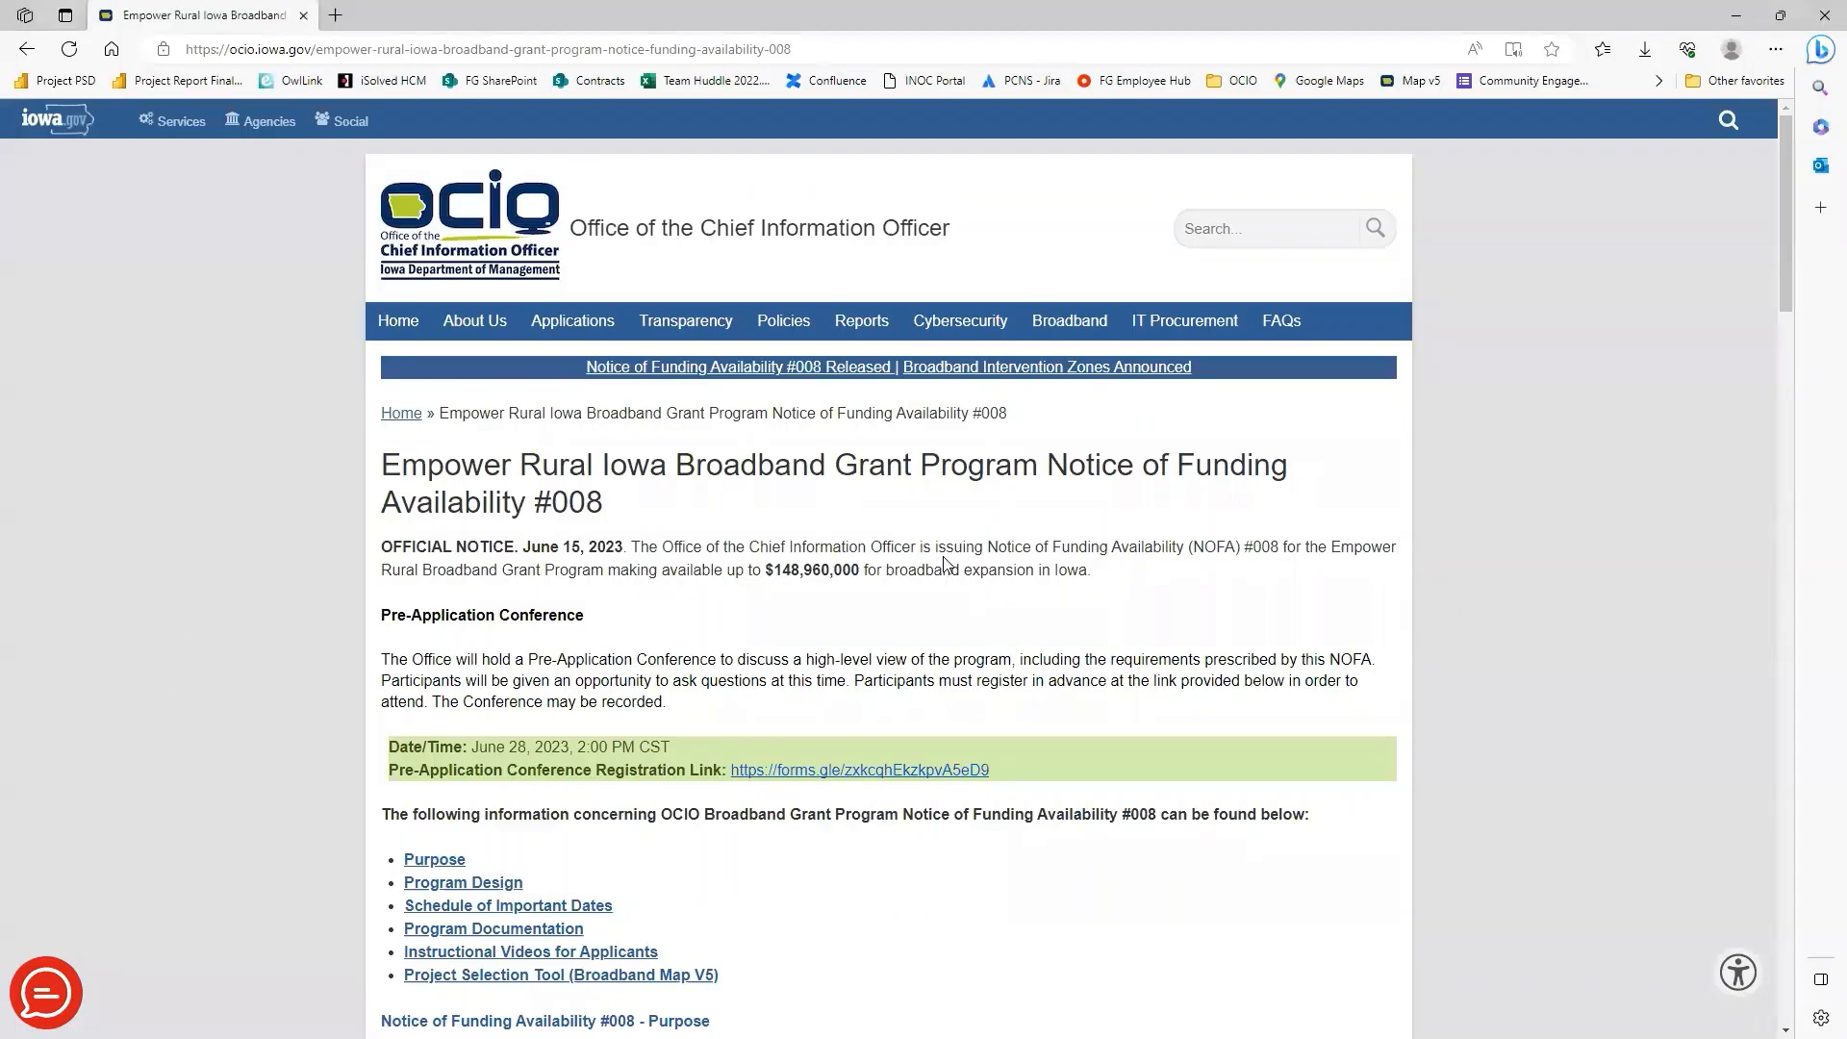
{"action": "scroll", "coordinate": [694, 459], "scroll_direction": "down", "scroll_amount": 8}
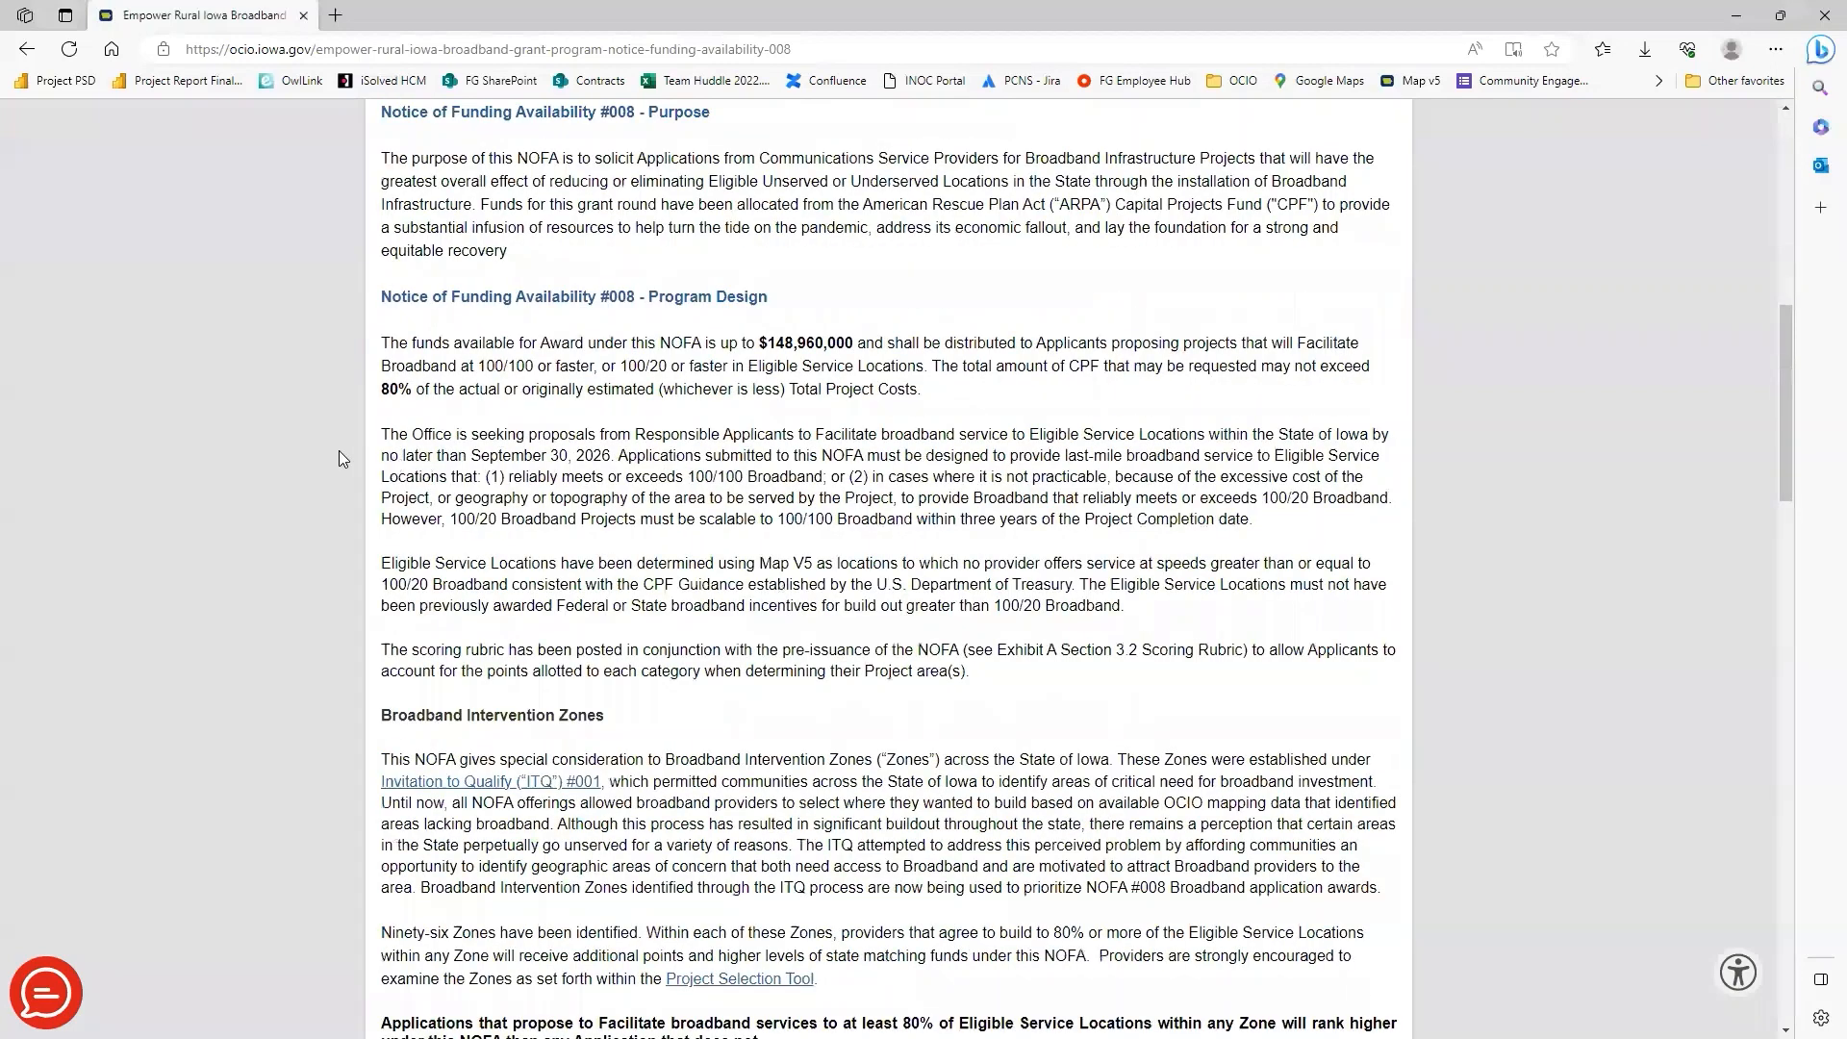
{"action": "scroll", "coordinate": [346, 452], "scroll_direction": "down", "scroll_amount": 10}
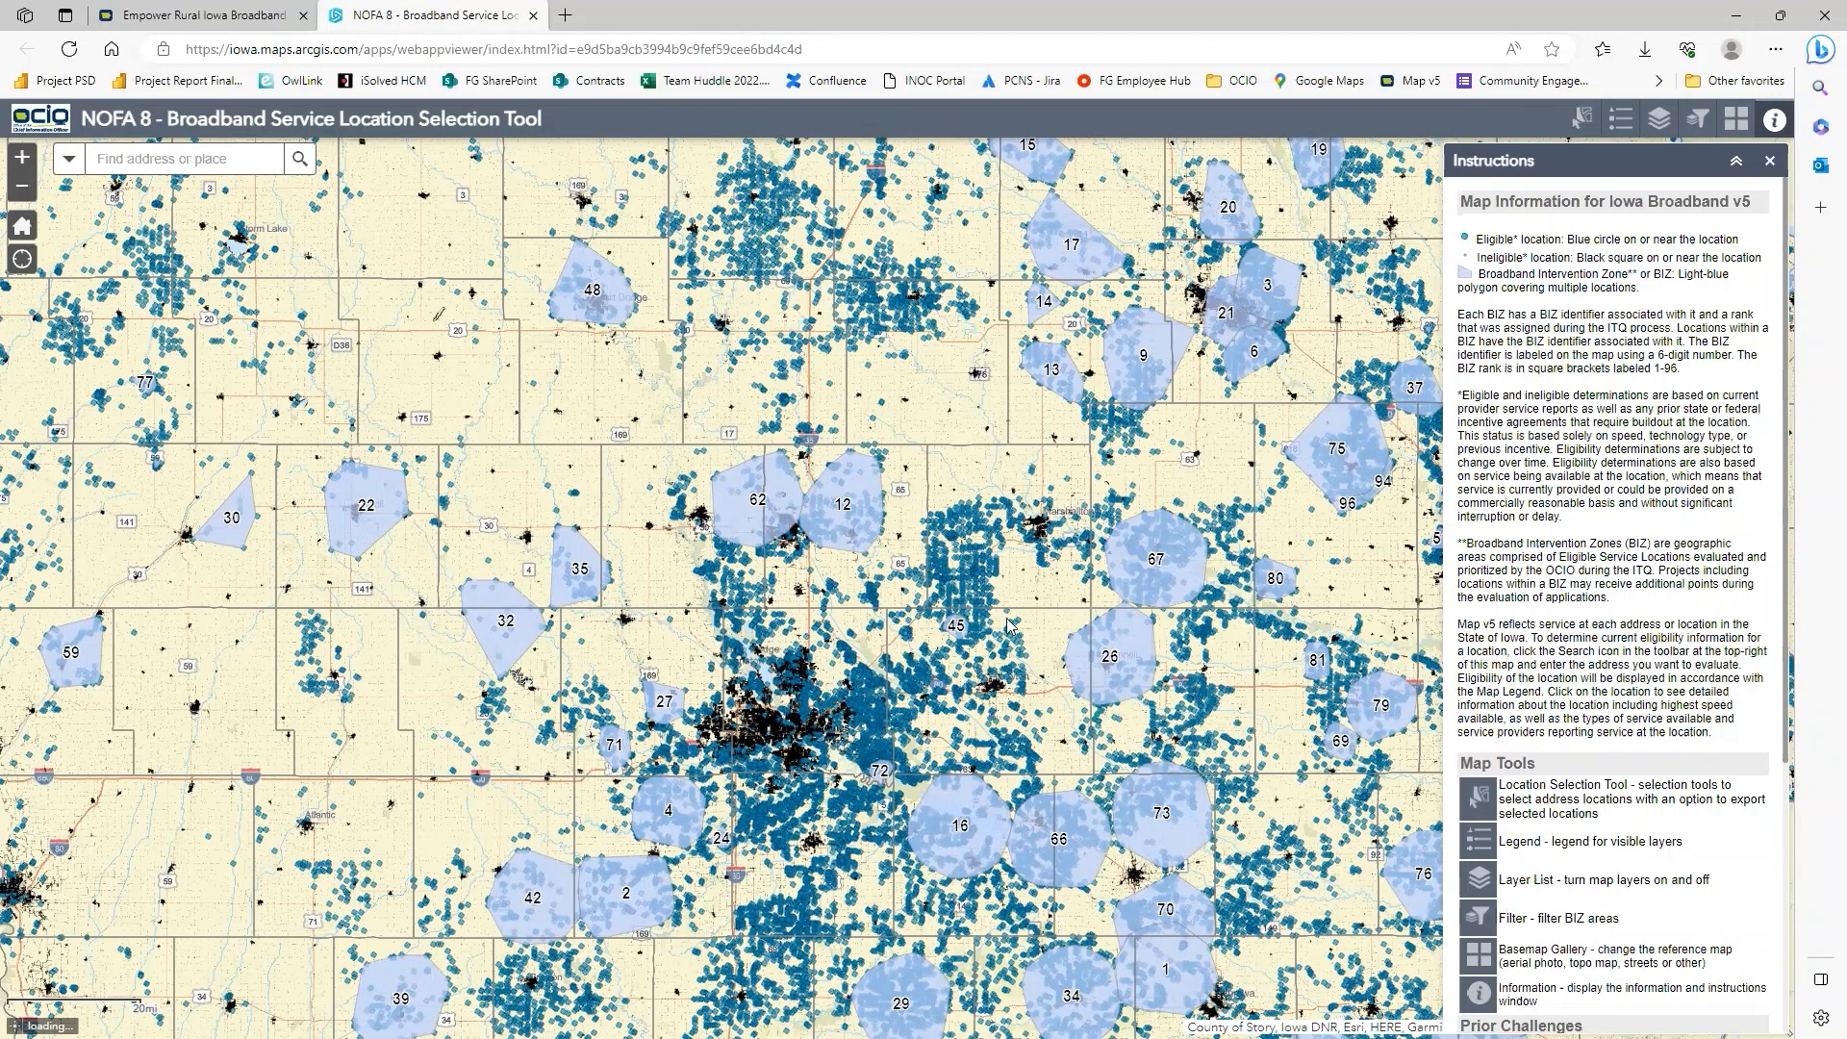
Select the eligible locations inside a polygon drawn around zones 507390 [49] and 507401 [51], just west of Cedar Rapids.
{"action": "left_click_drag", "start_coordinate": [1236, 519], "coordinate": [714, 385]}
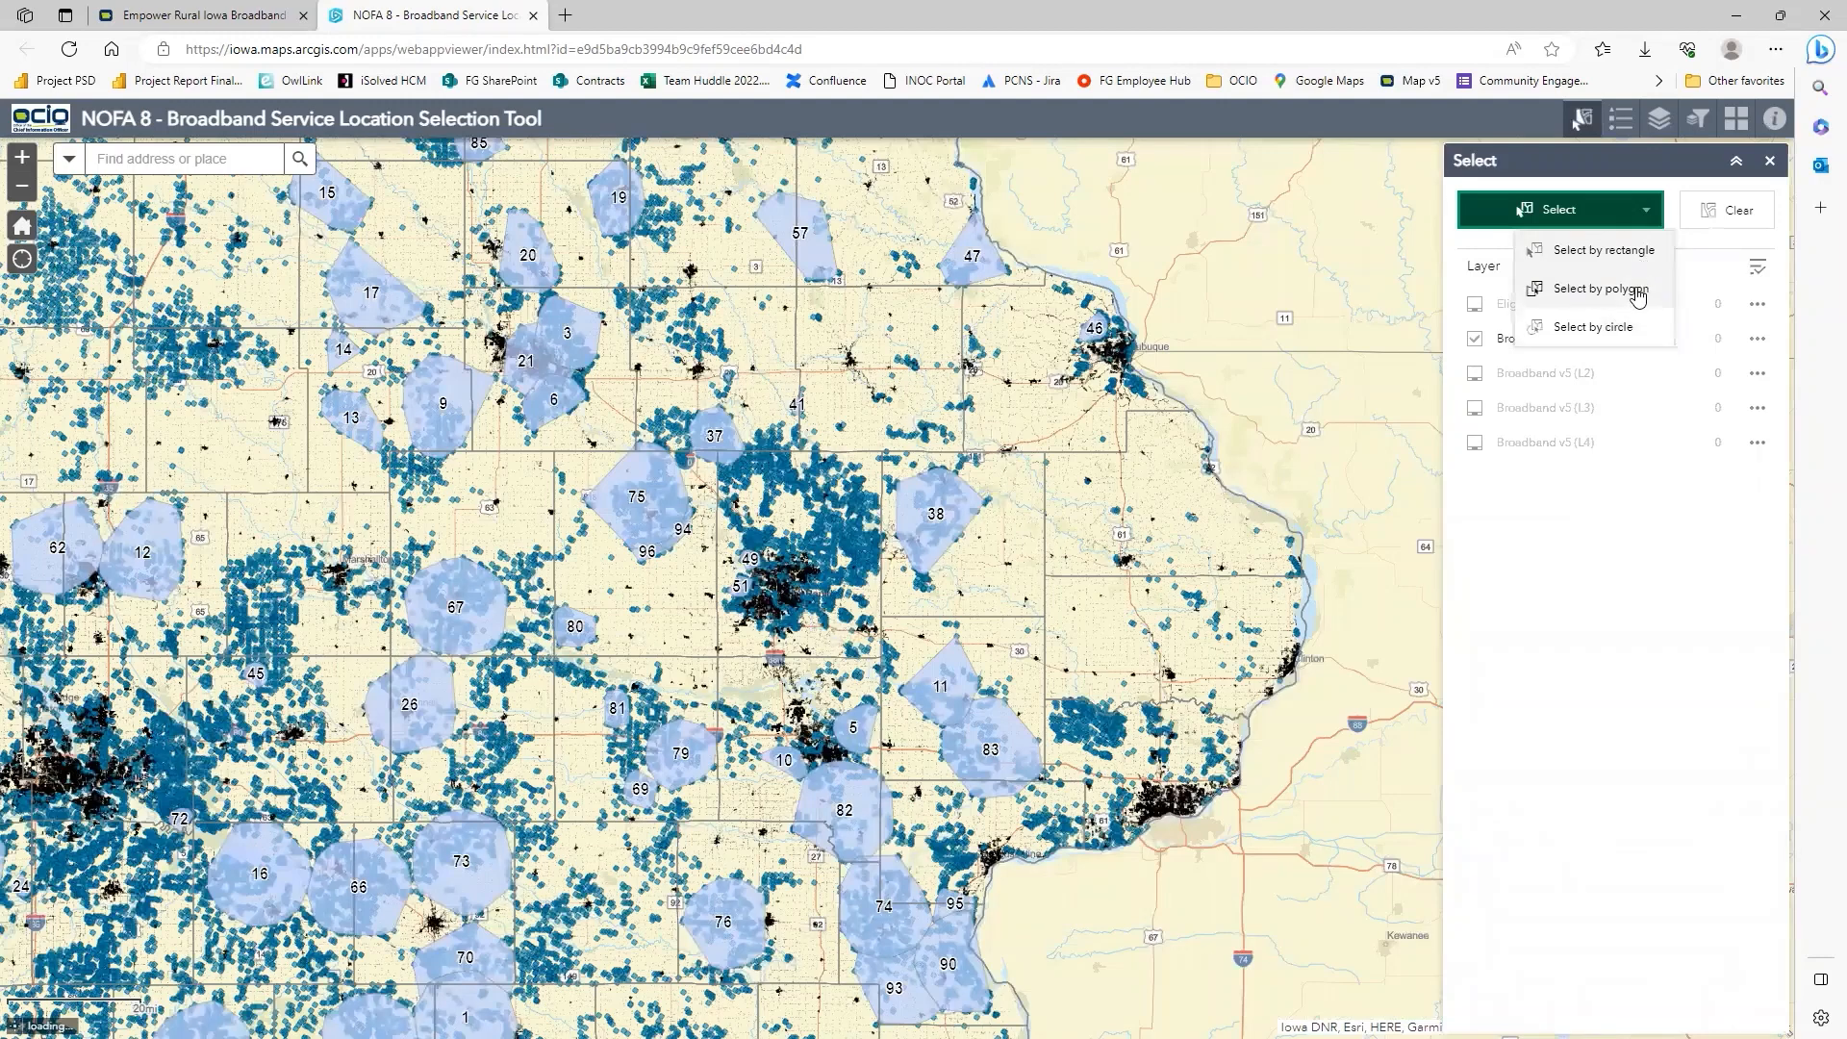
{"action": "left_click", "coordinate": [1638, 298]}
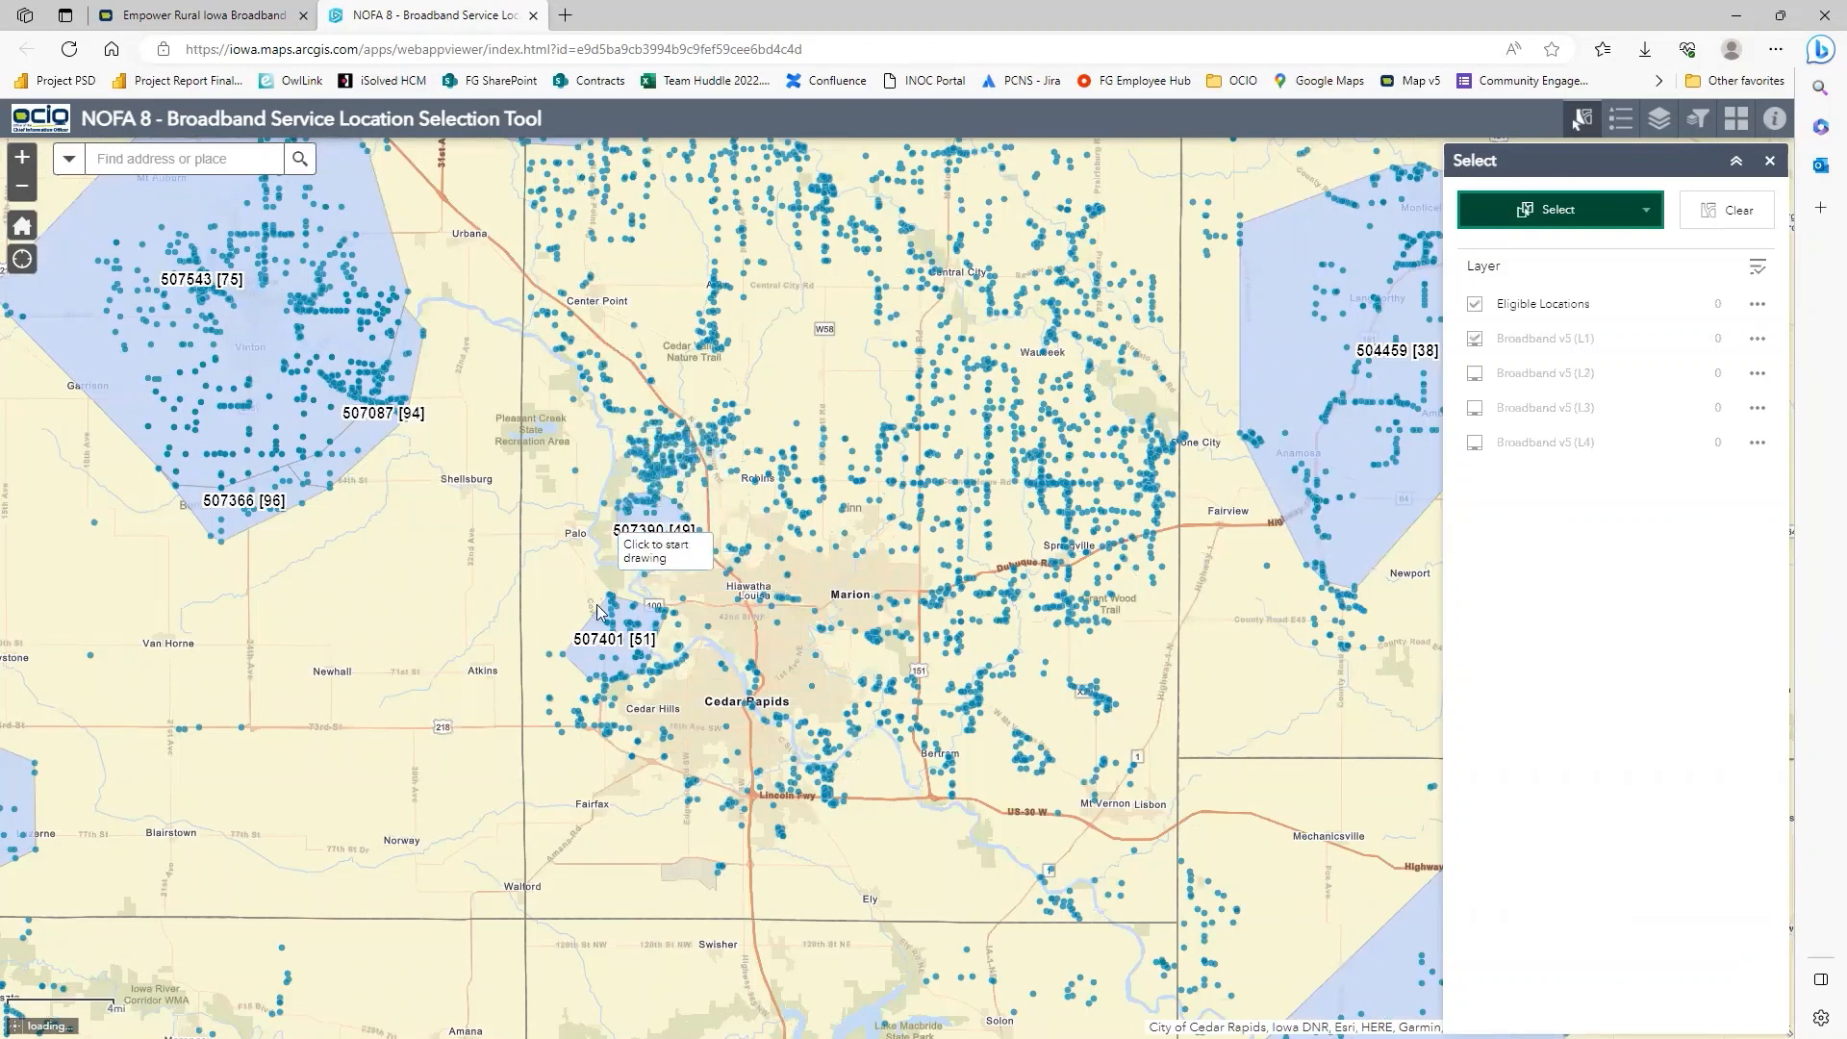
{"action": "left_click", "coordinate": [620, 458]}
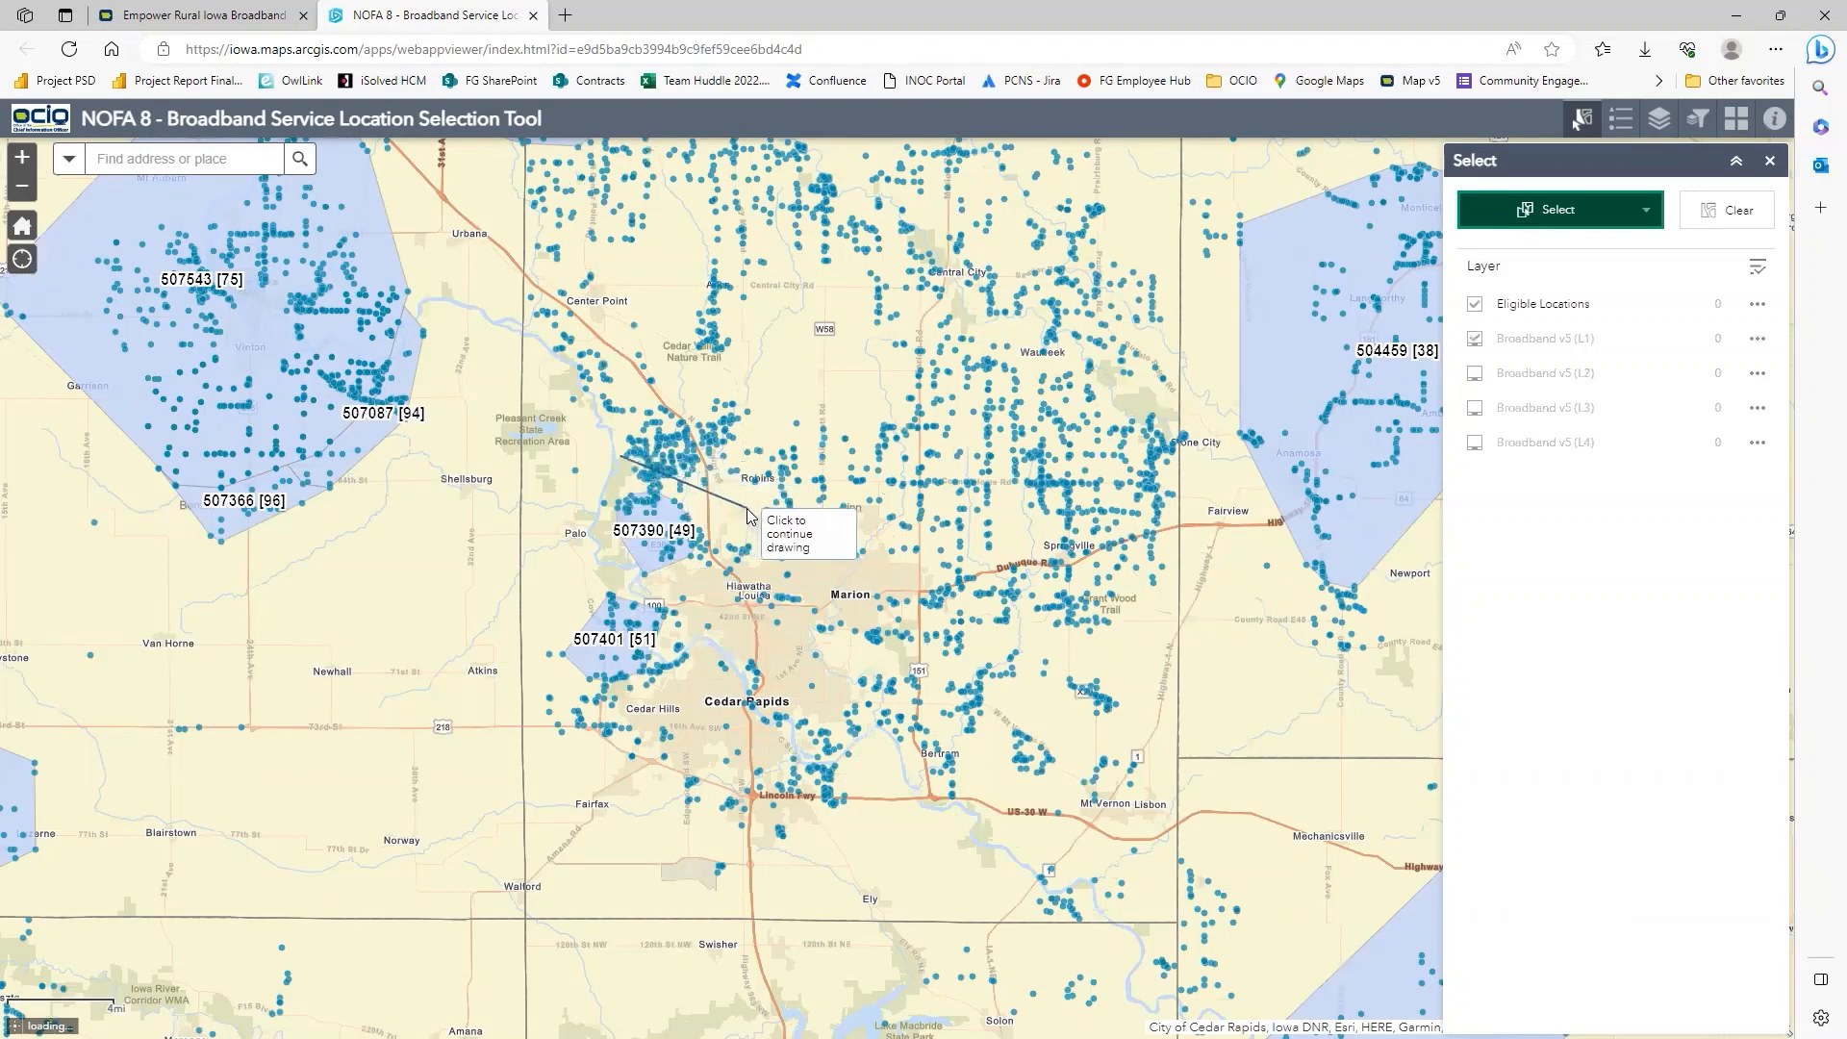
{"action": "left_click", "coordinate": [747, 507]}
{"action": "left_click", "coordinate": [670, 708]}
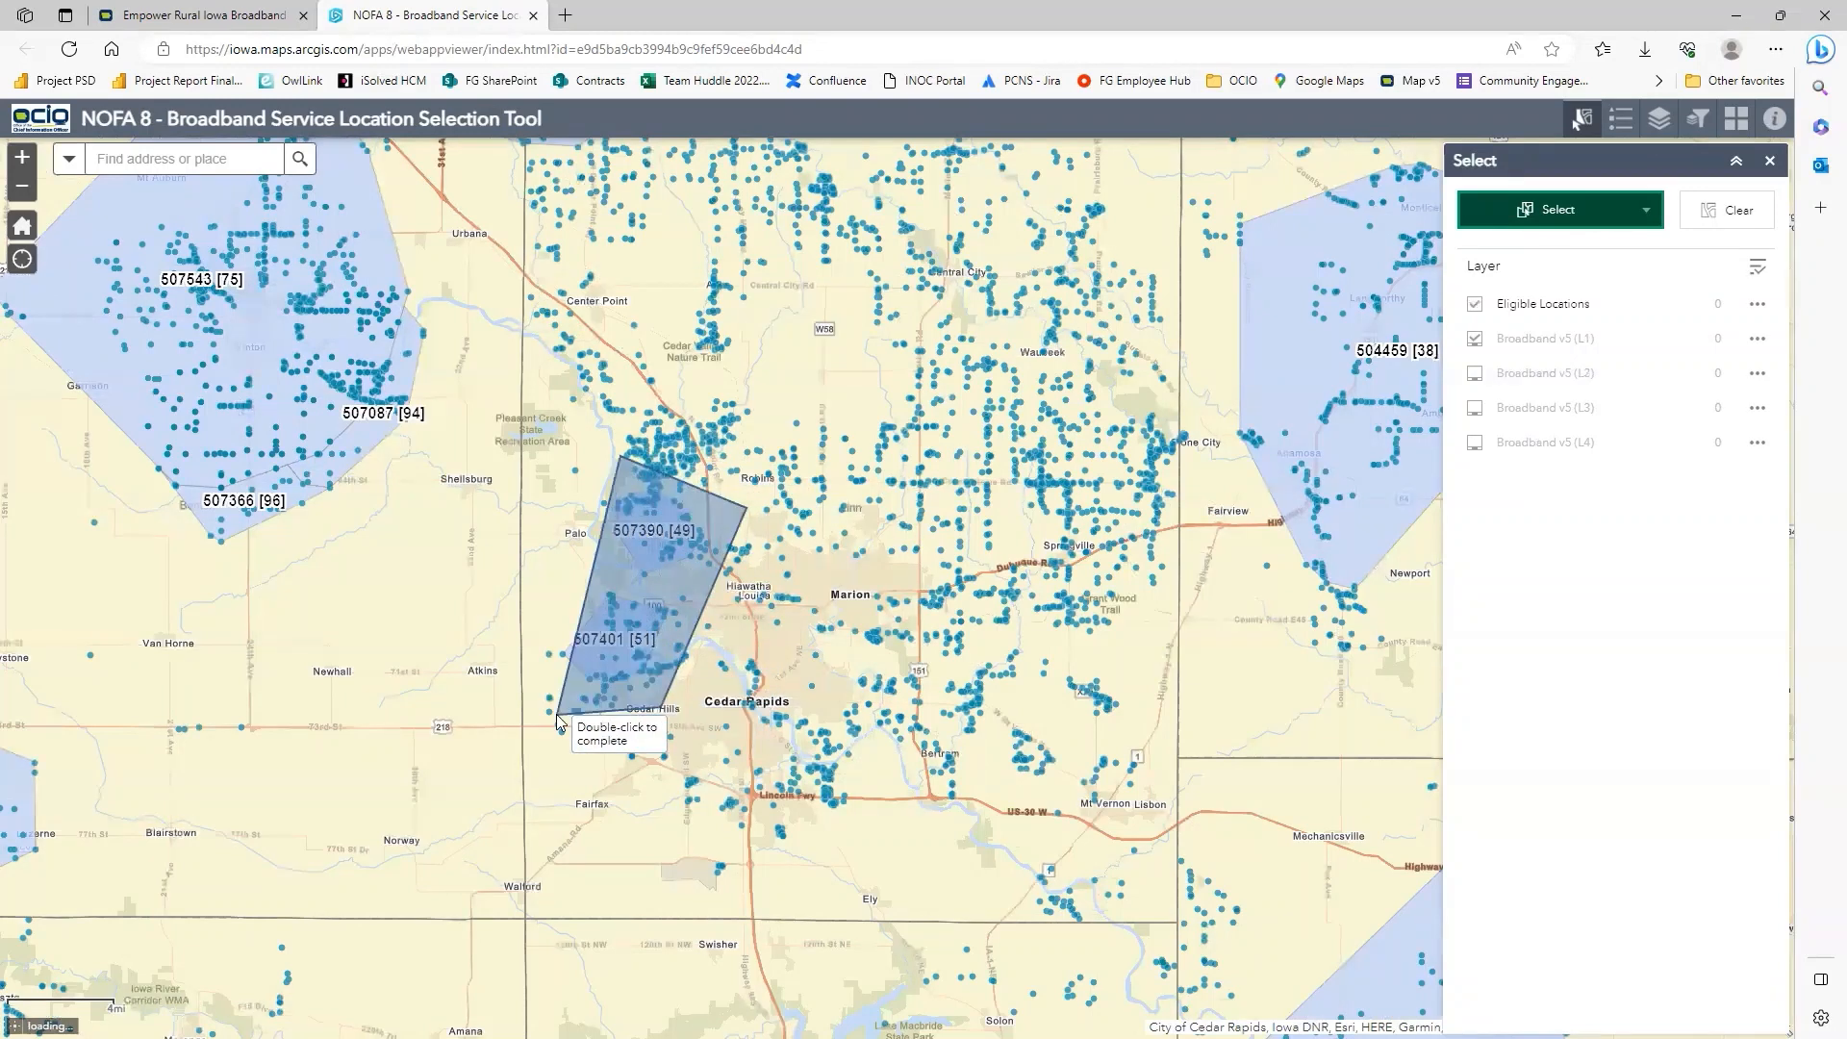
{"action": "left_click", "coordinate": [555, 708]}
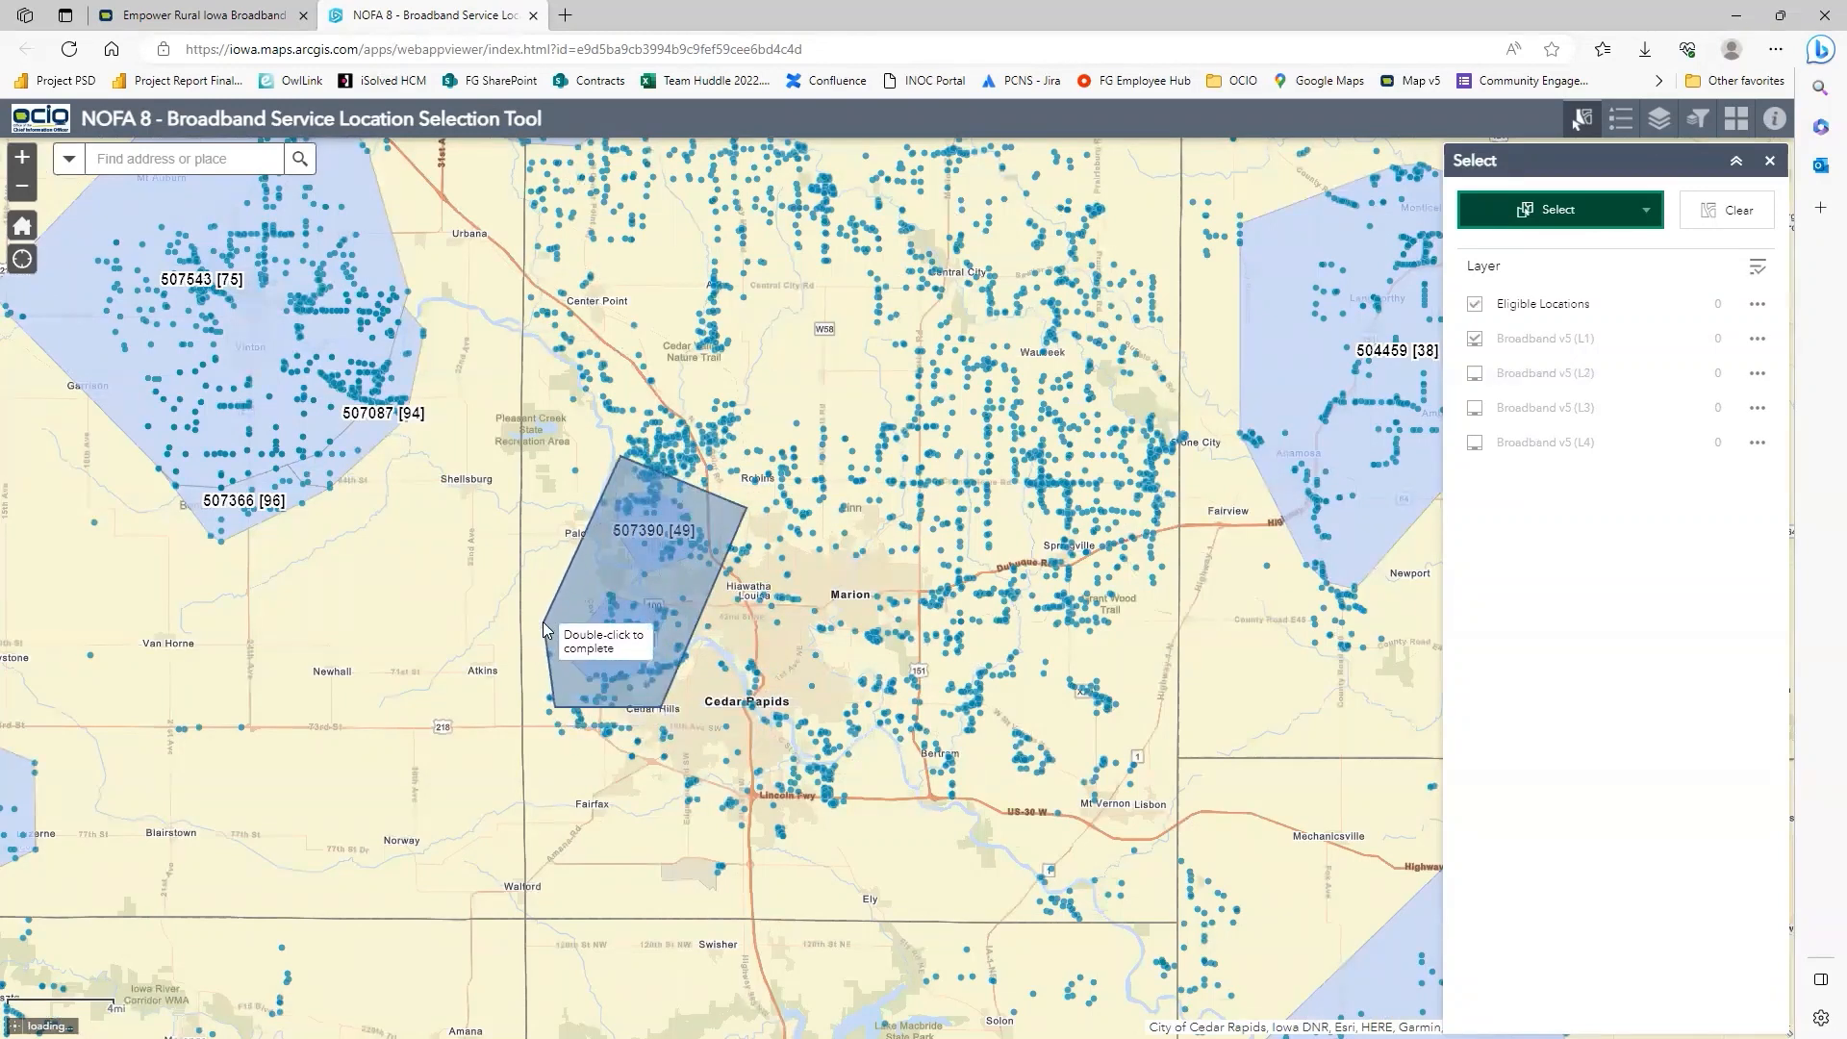
{"action": "double_click", "coordinate": [553, 627]}
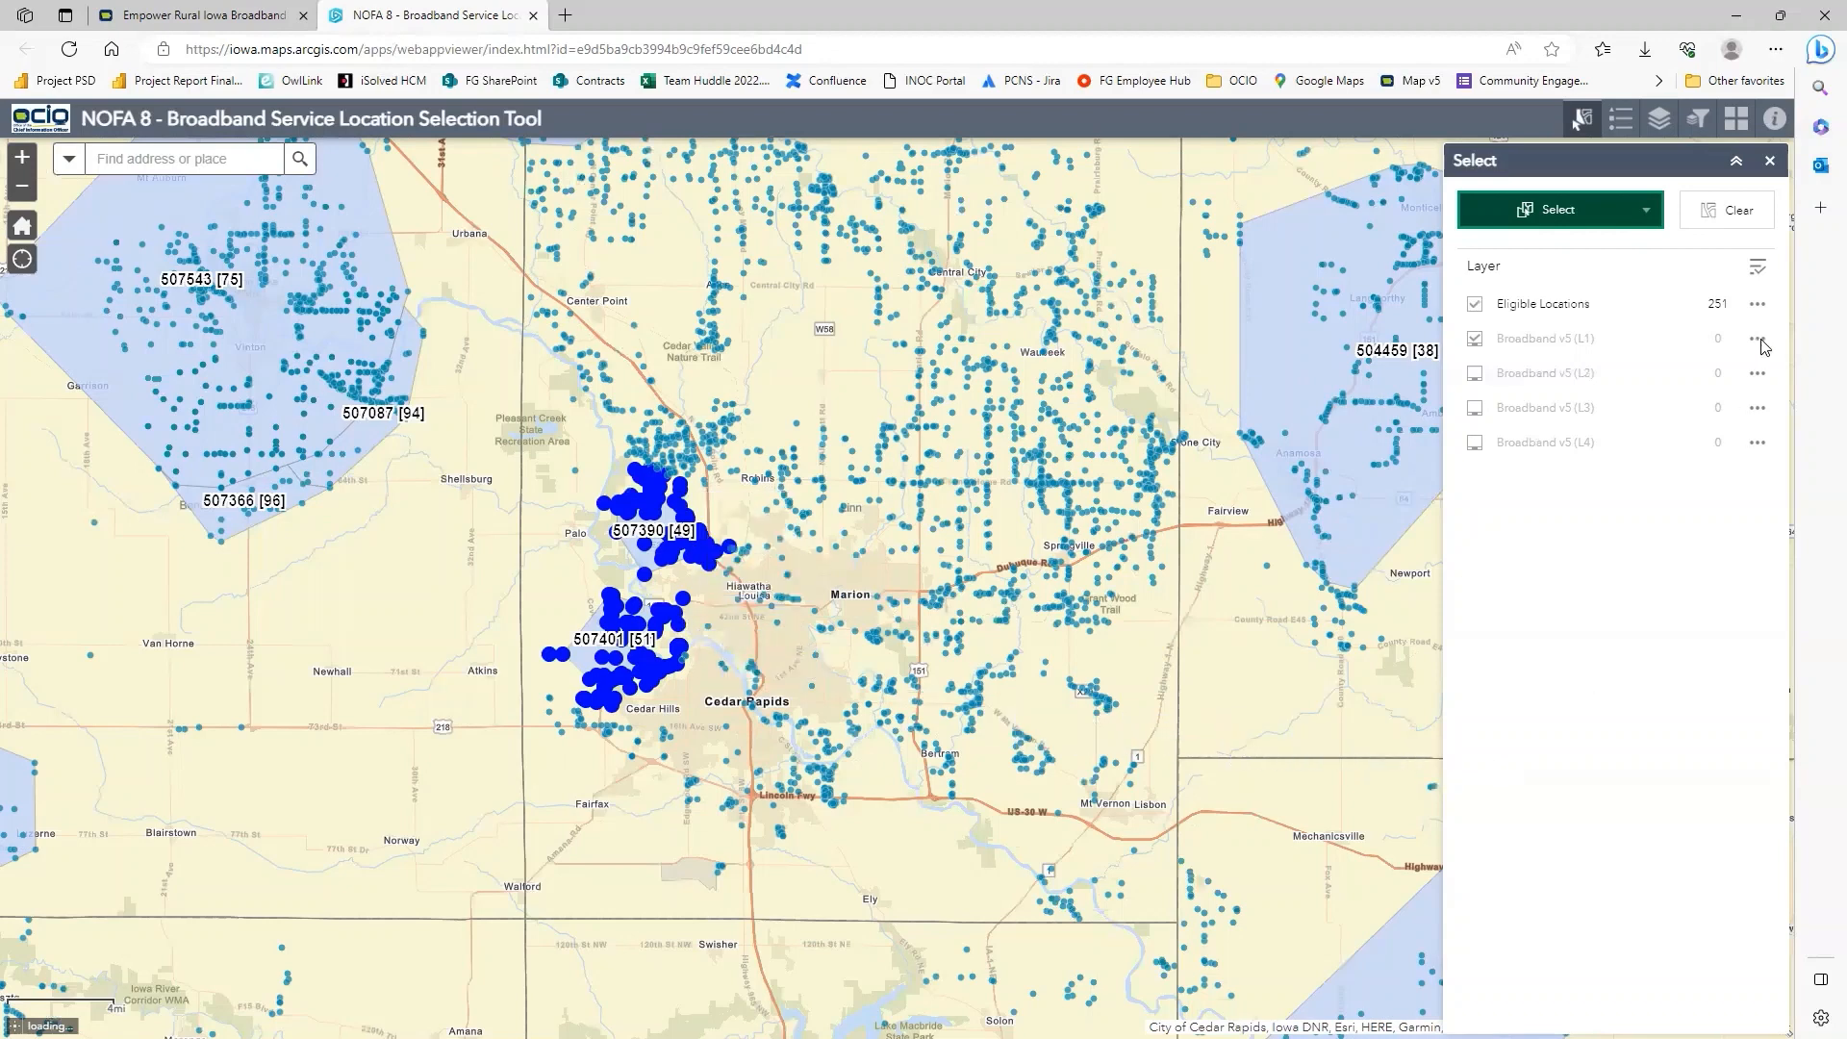
Export the selected eligible locations to a CSV file and copy all of its data rows, without the header, in Excel.
{"action": "left_click", "coordinate": [1757, 305]}
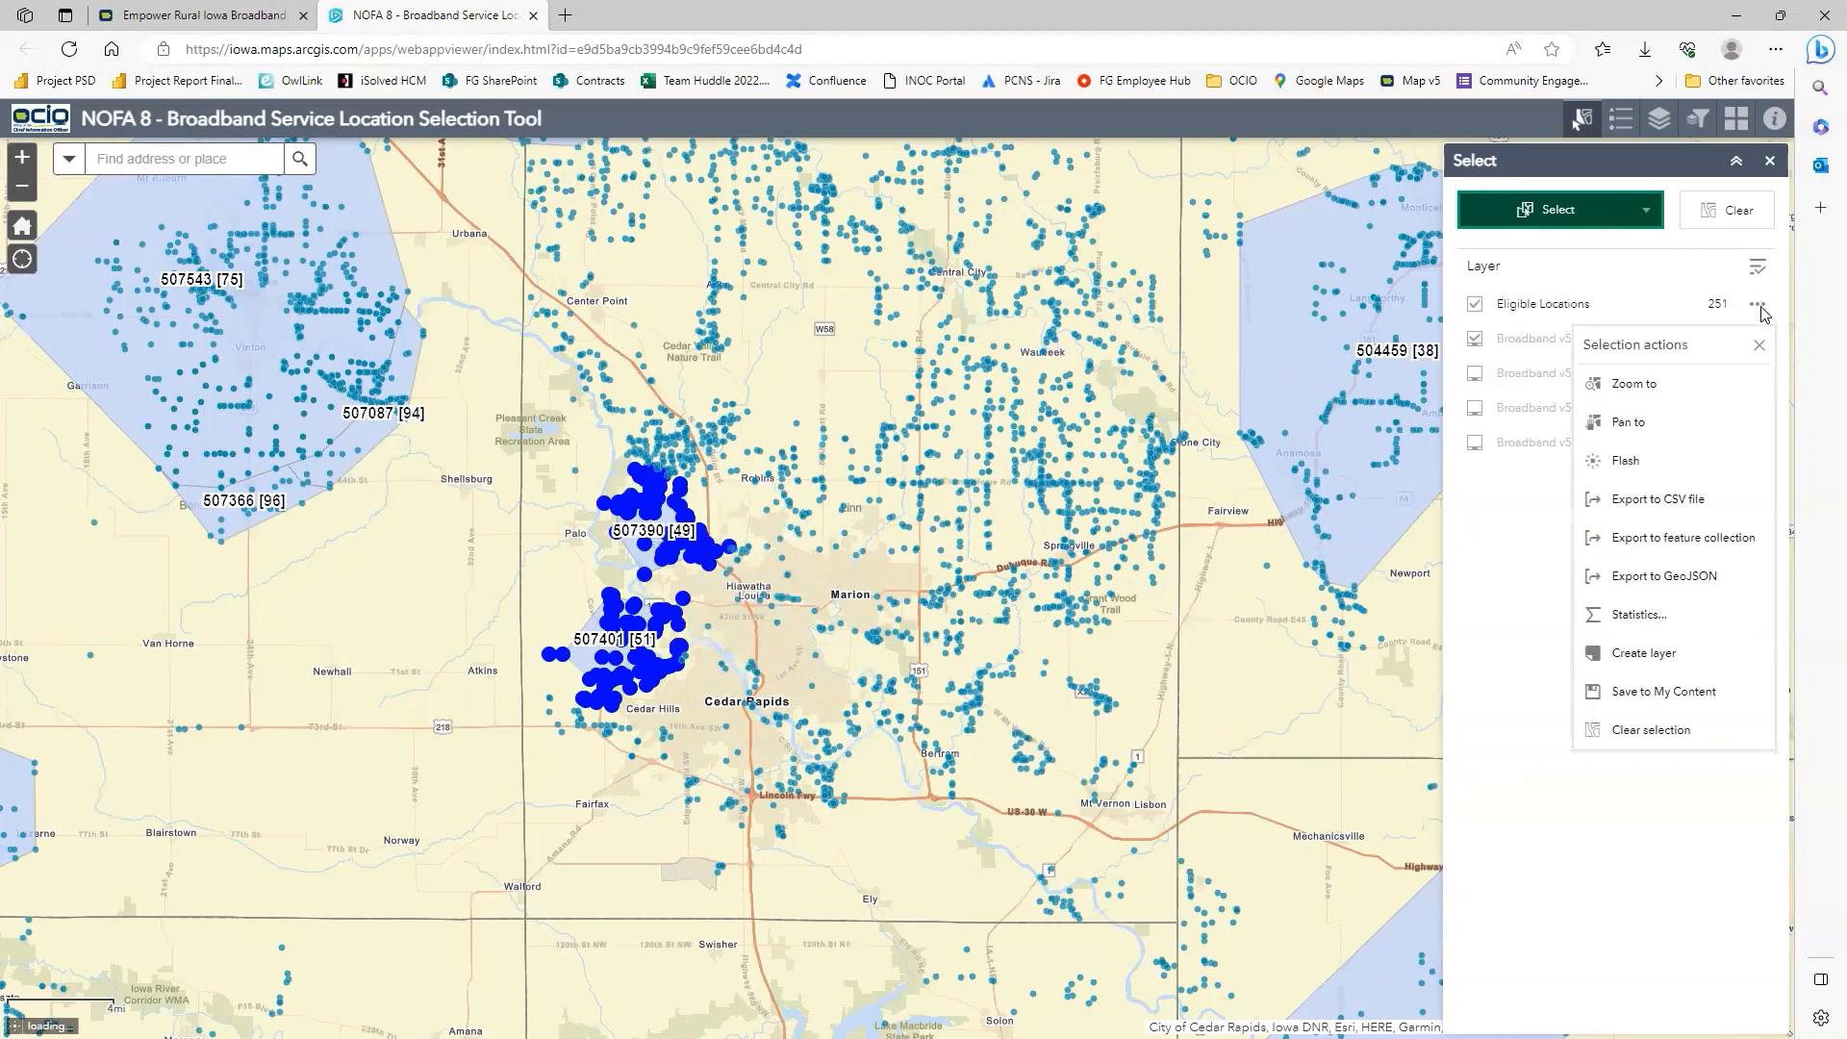
{"action": "left_click", "coordinate": [1657, 499]}
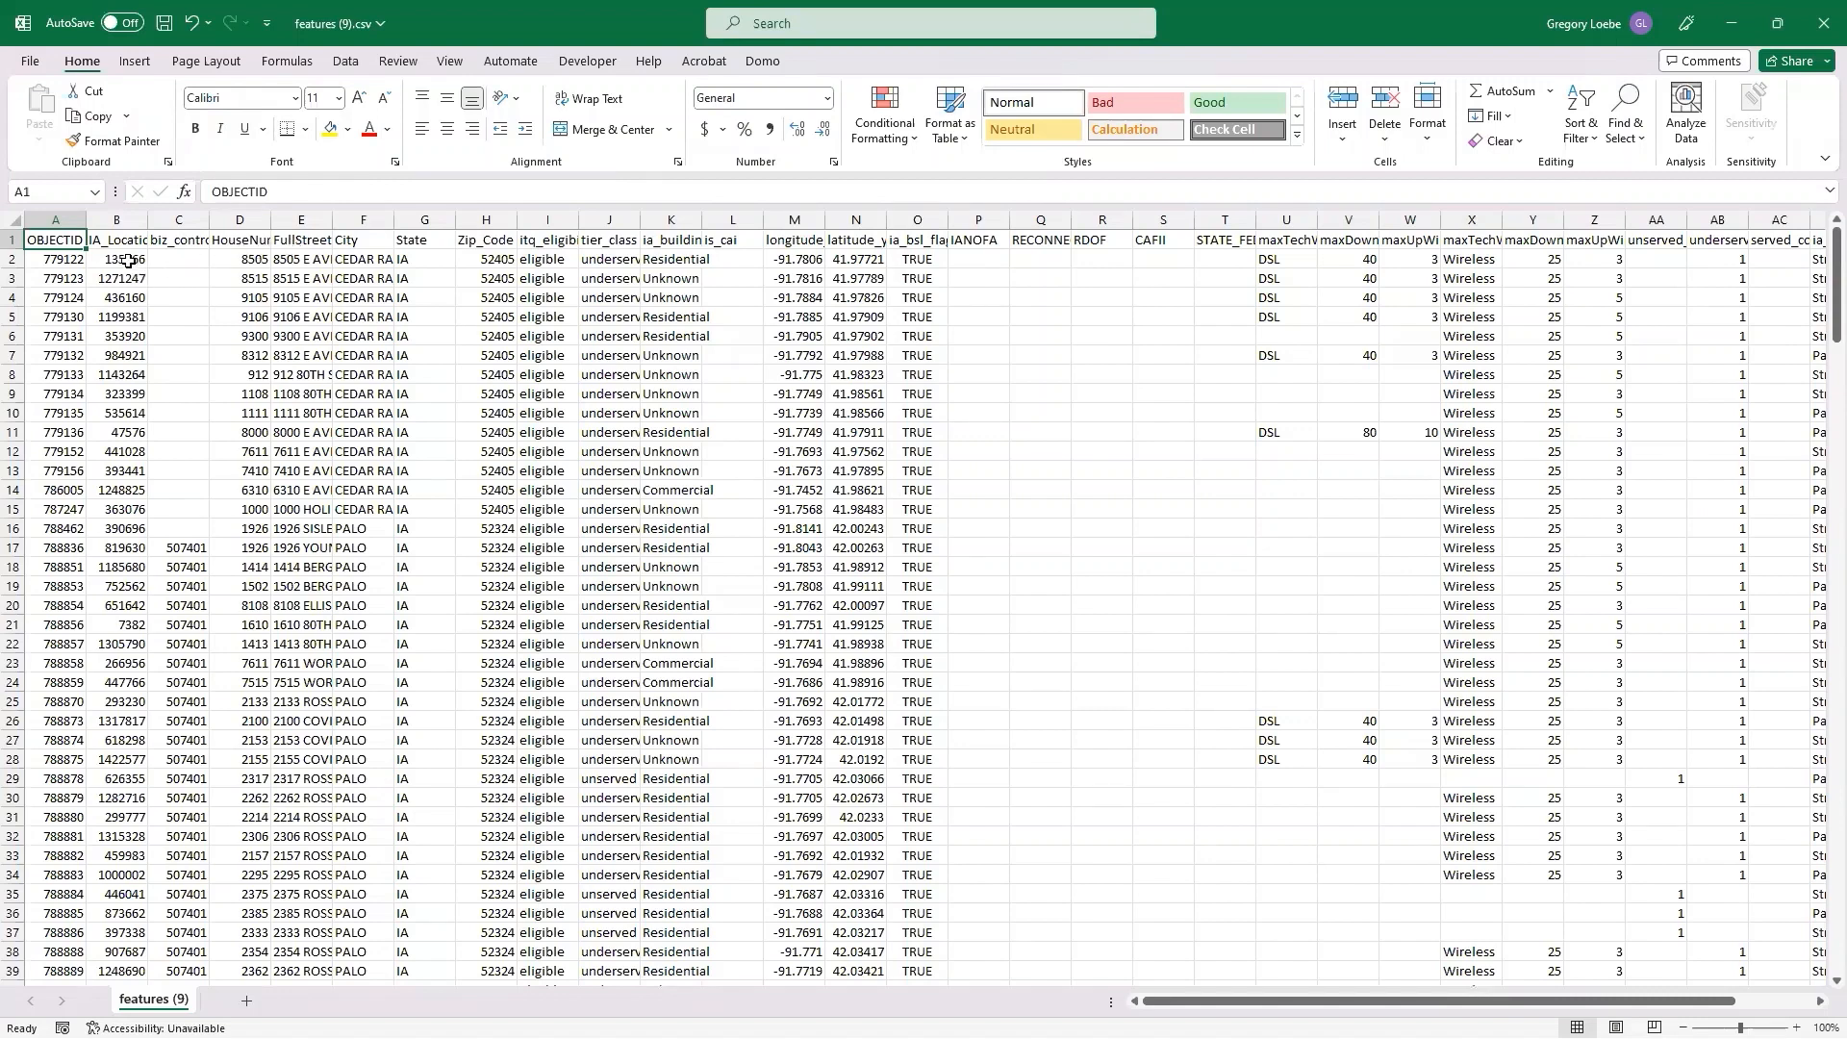
{"action": "left_click", "coordinate": [51, 262]}
{"action": "left_click_drag", "start_coordinate": [51, 262], "coordinate": [1822, 305]}
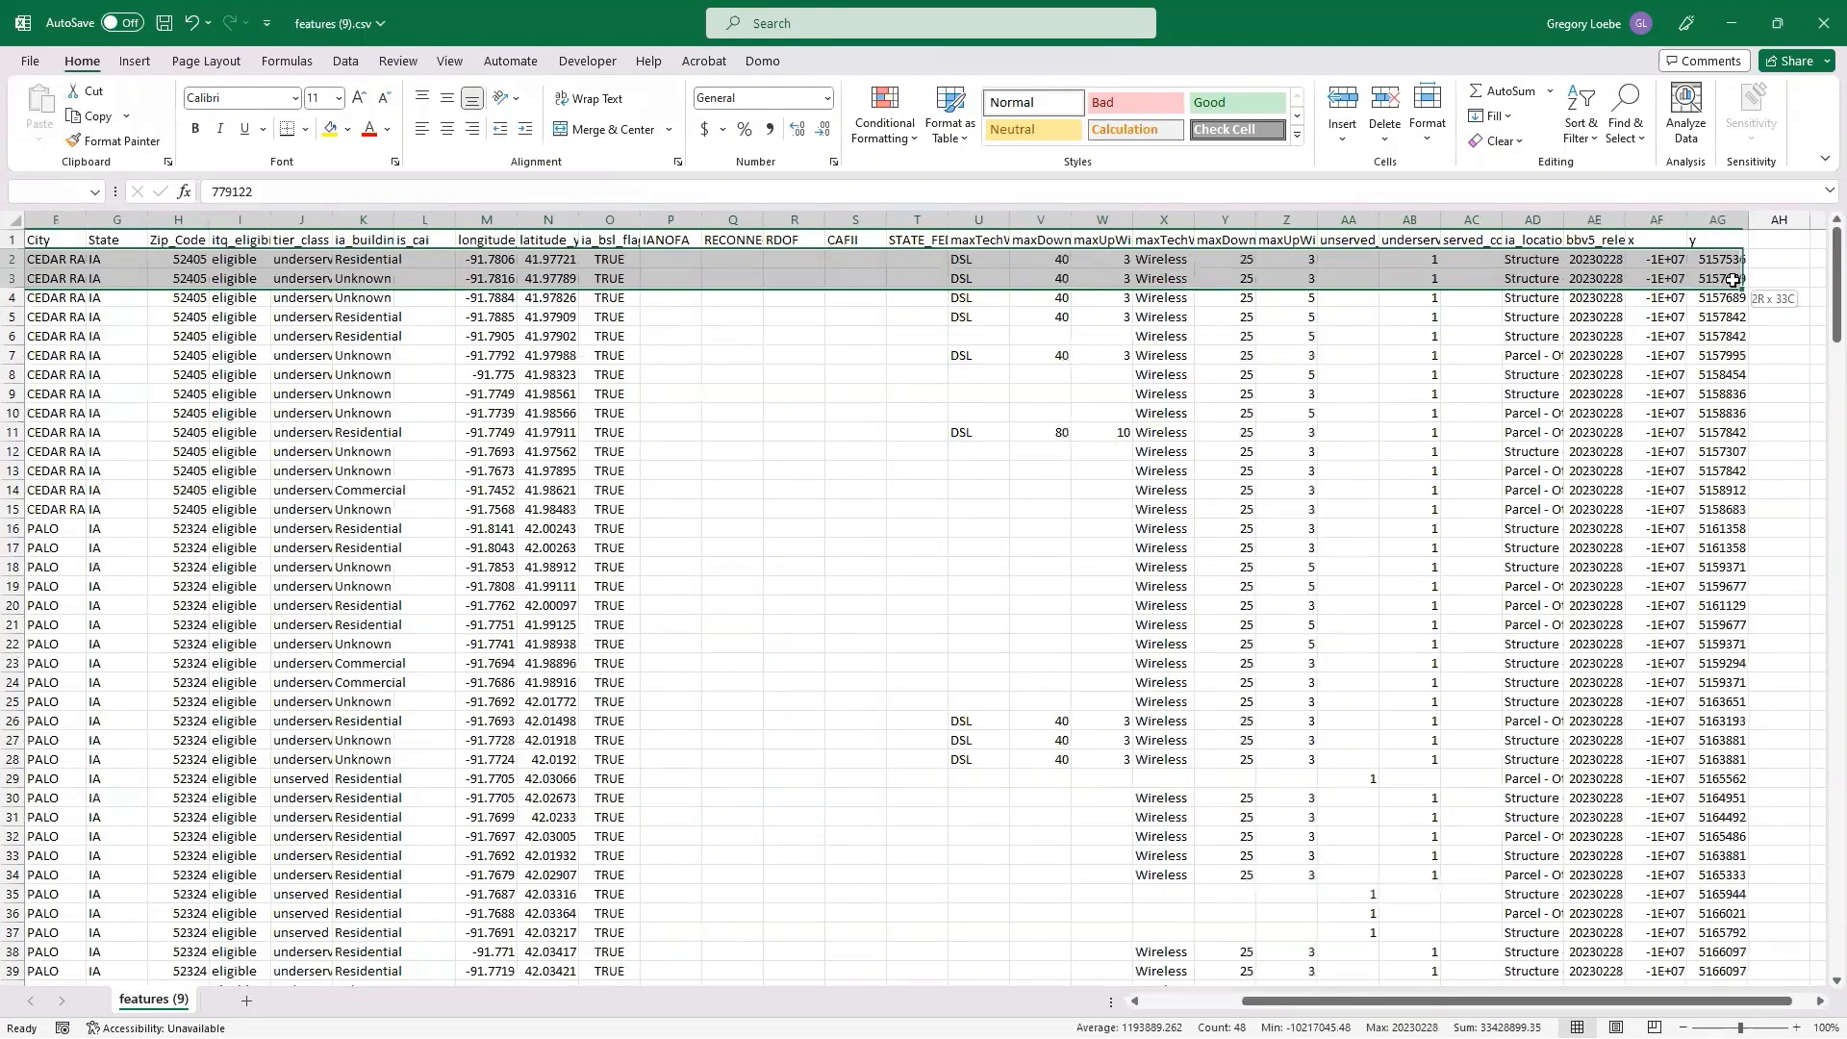
{"action": "key", "text": "ctrl+shift+Down"}
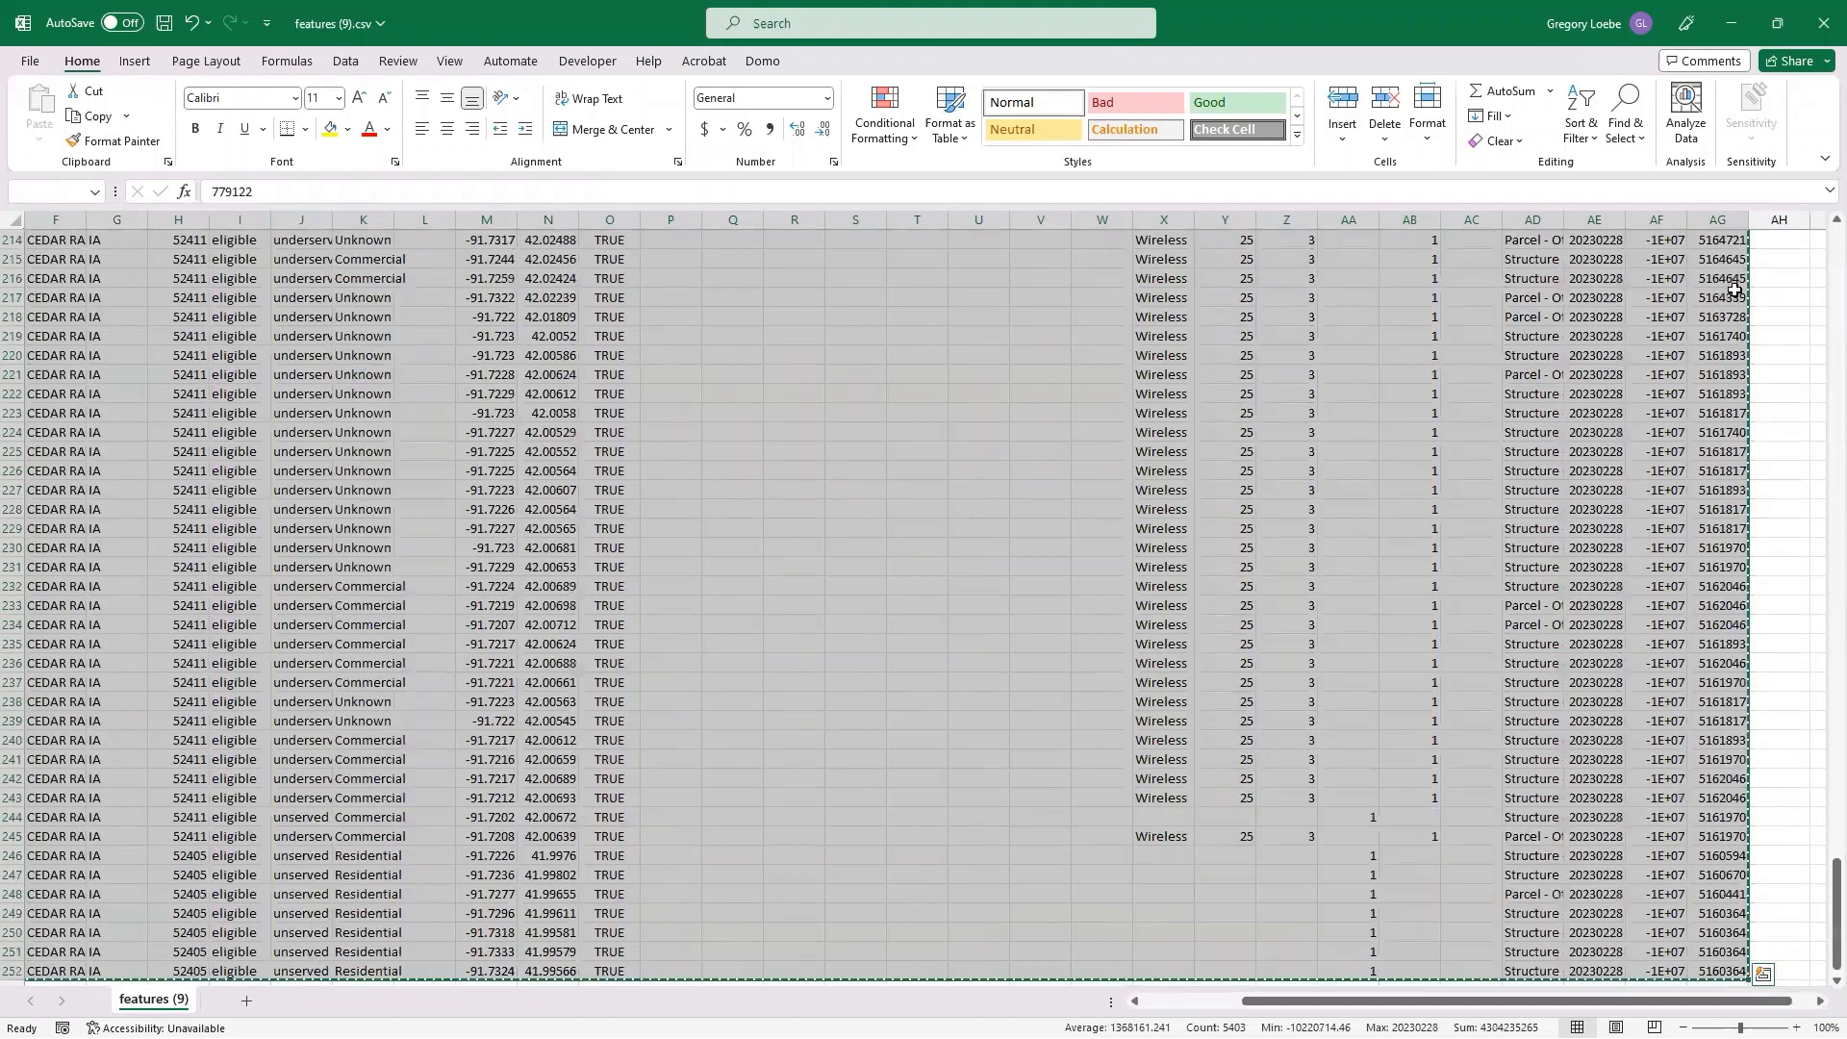
{"action": "key", "text": "ctrl+c"}
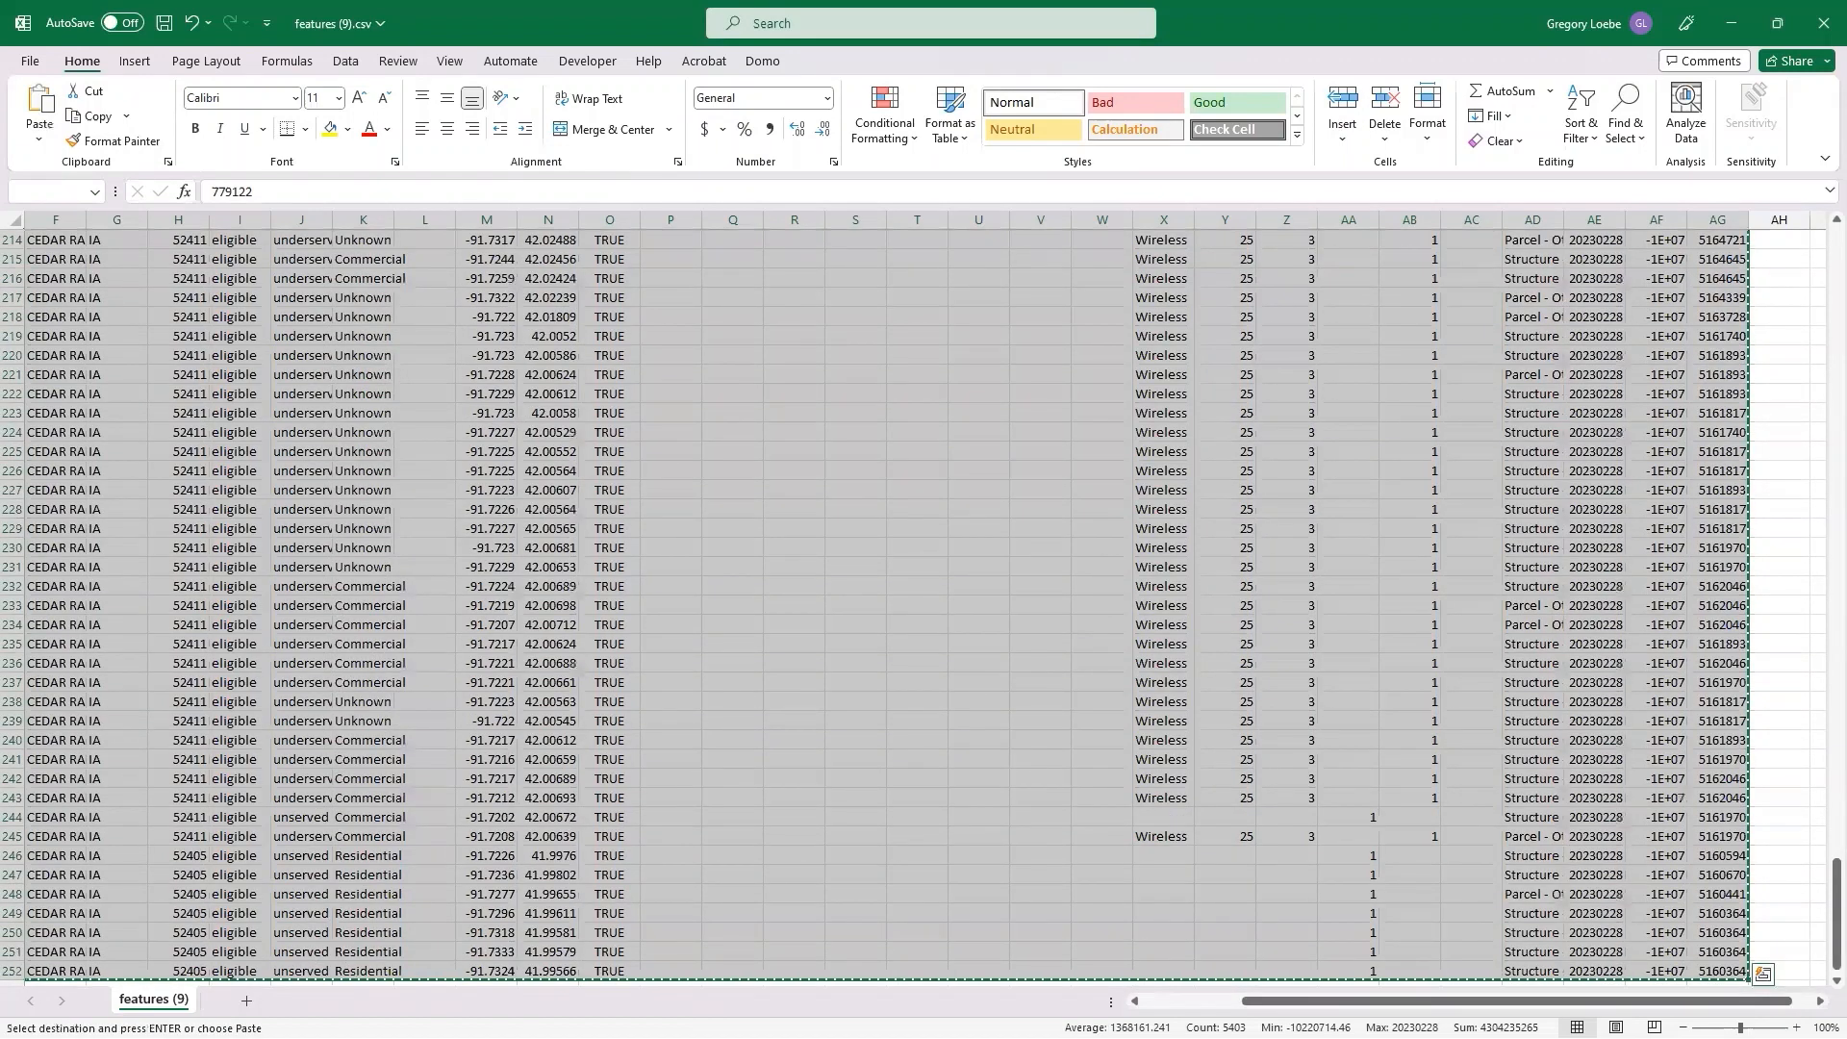
Paste the copied location data into the ESL Input sheet of the grant application workbook, starting at row 3, and look over the columns.
{"action": "key", "text": "alt+Tab"}
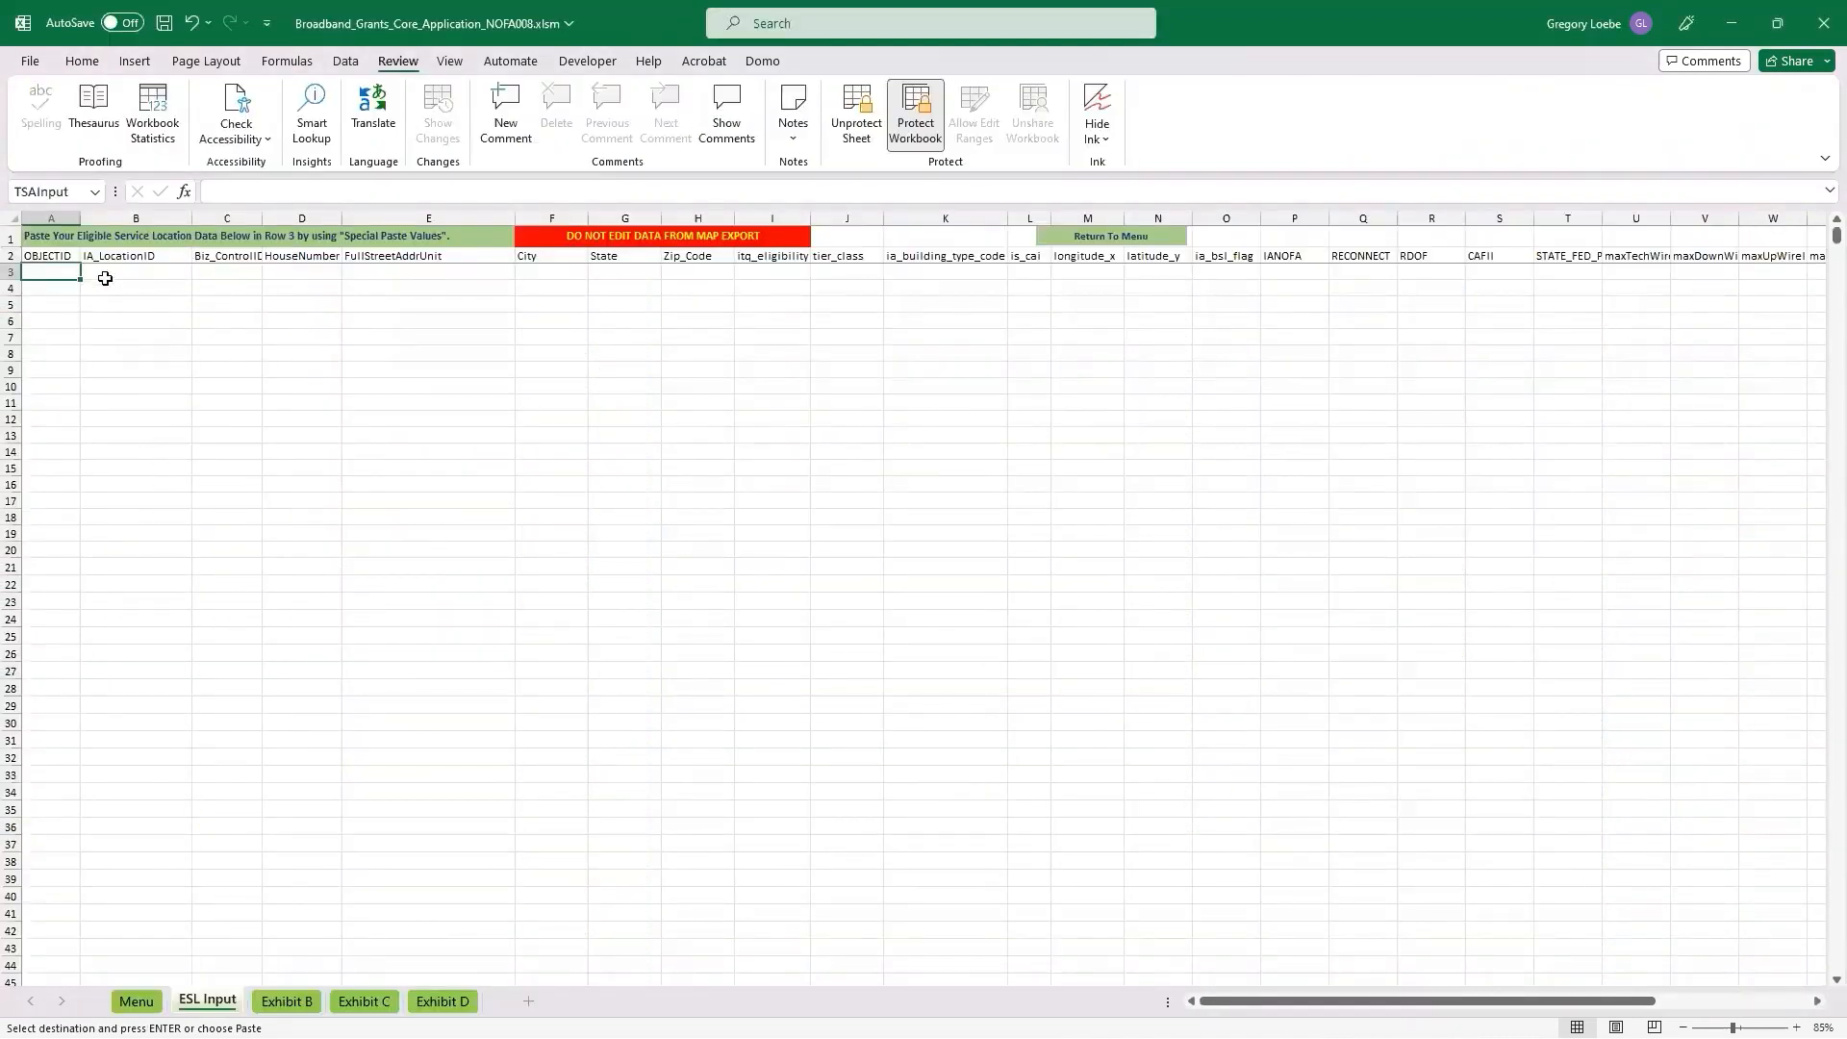
{"action": "key", "text": "ctrl+v"}
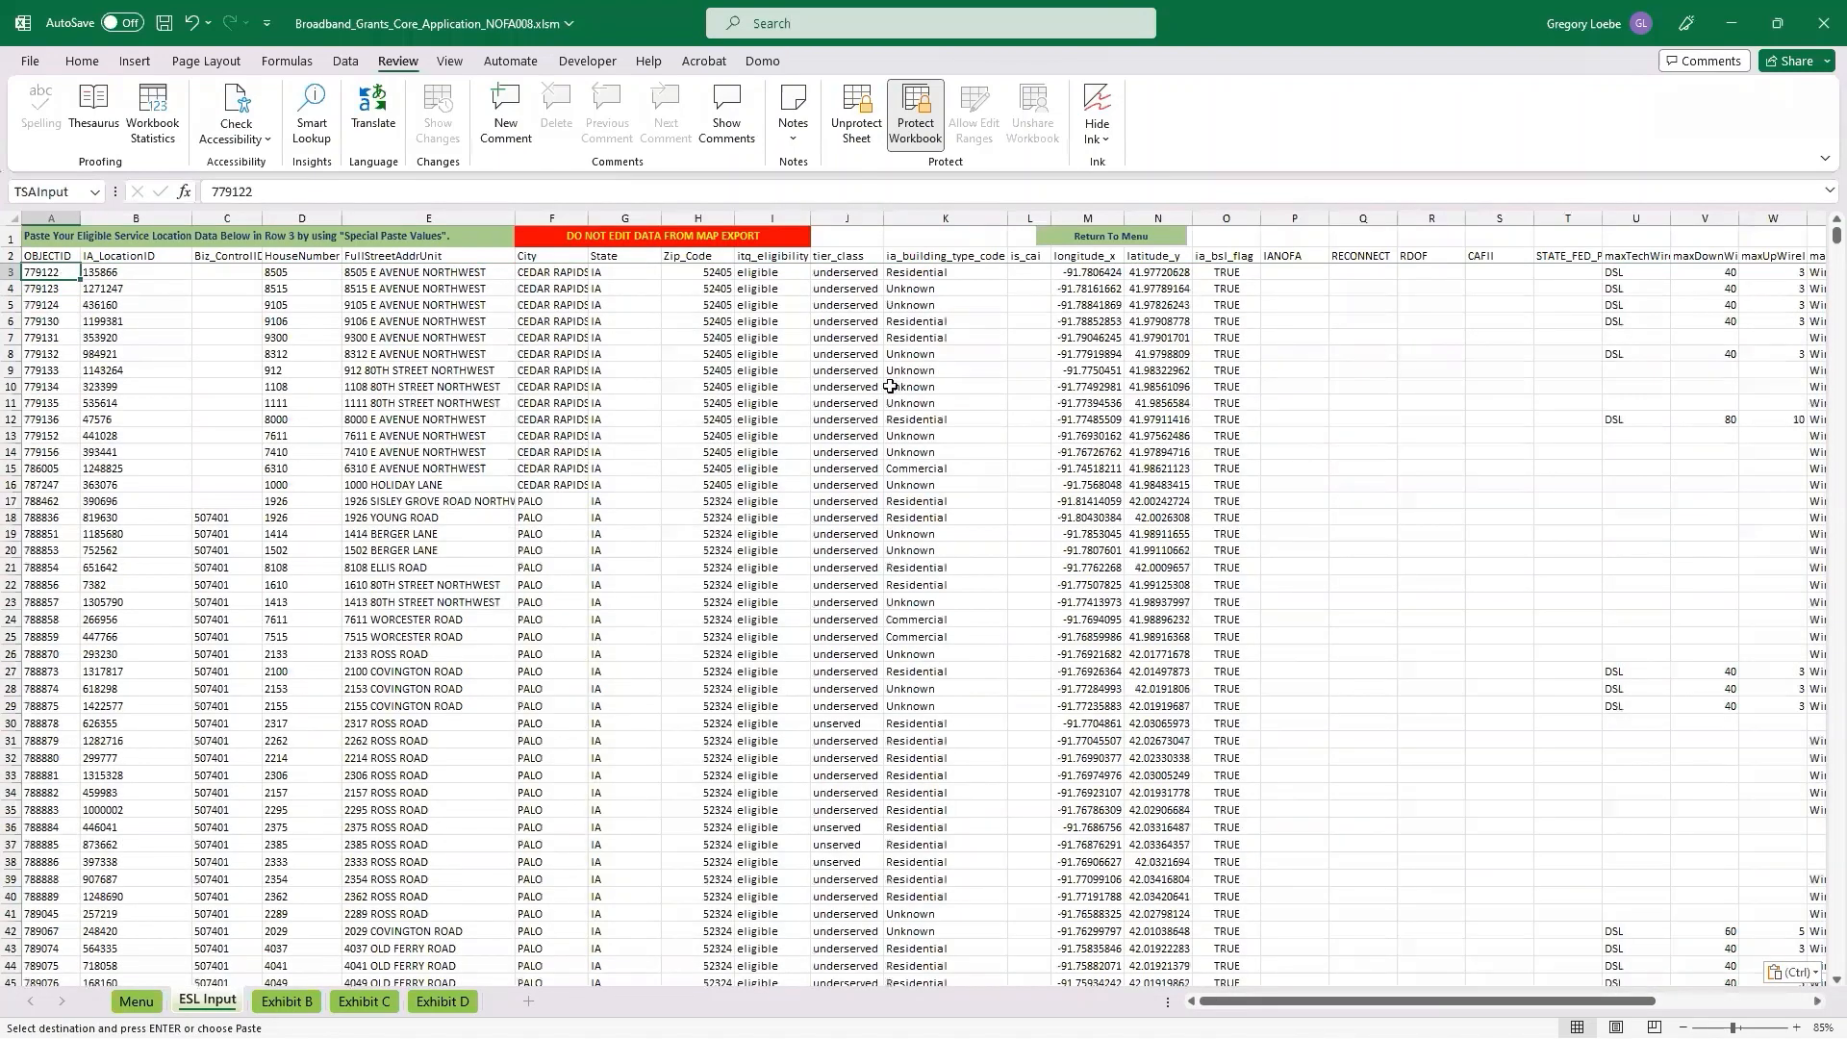
{"action": "scroll", "coordinate": [1210, 754], "scroll_direction": "right", "scroll_amount": 2}
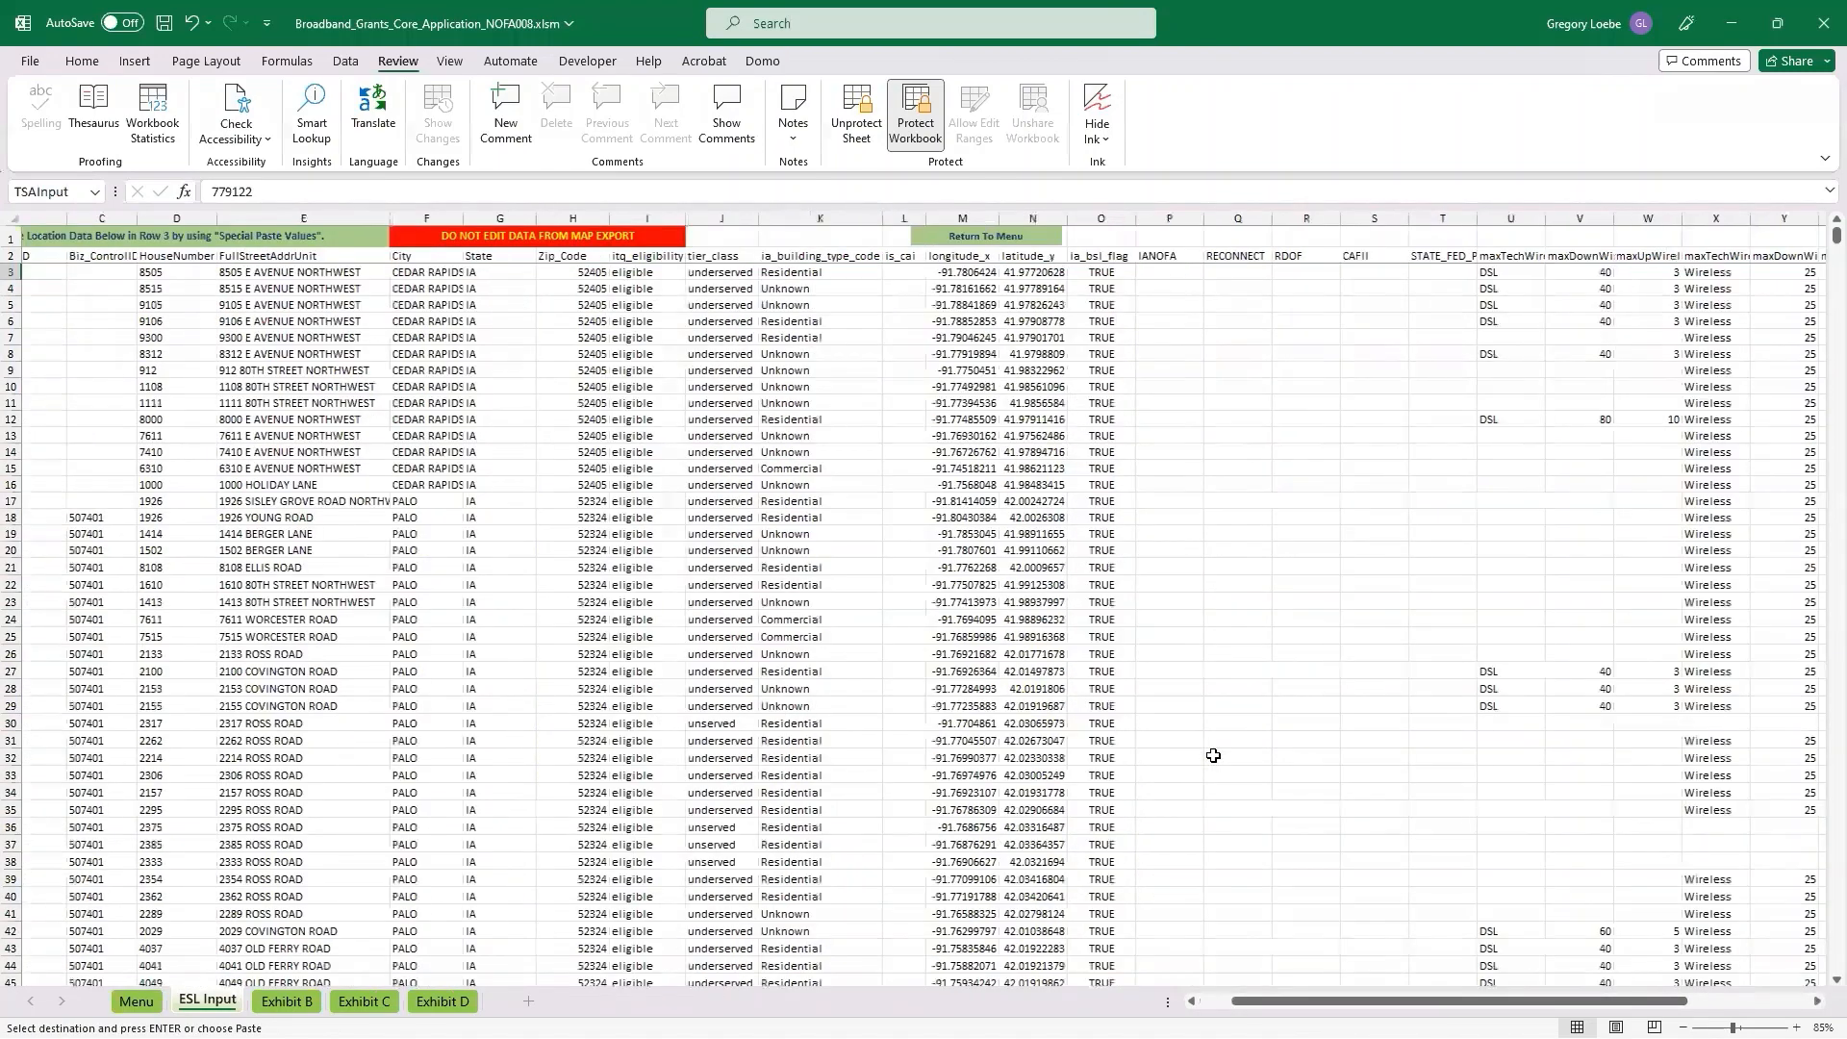
{"action": "scroll", "coordinate": [1618, 273], "scroll_direction": "right", "scroll_amount": 5}
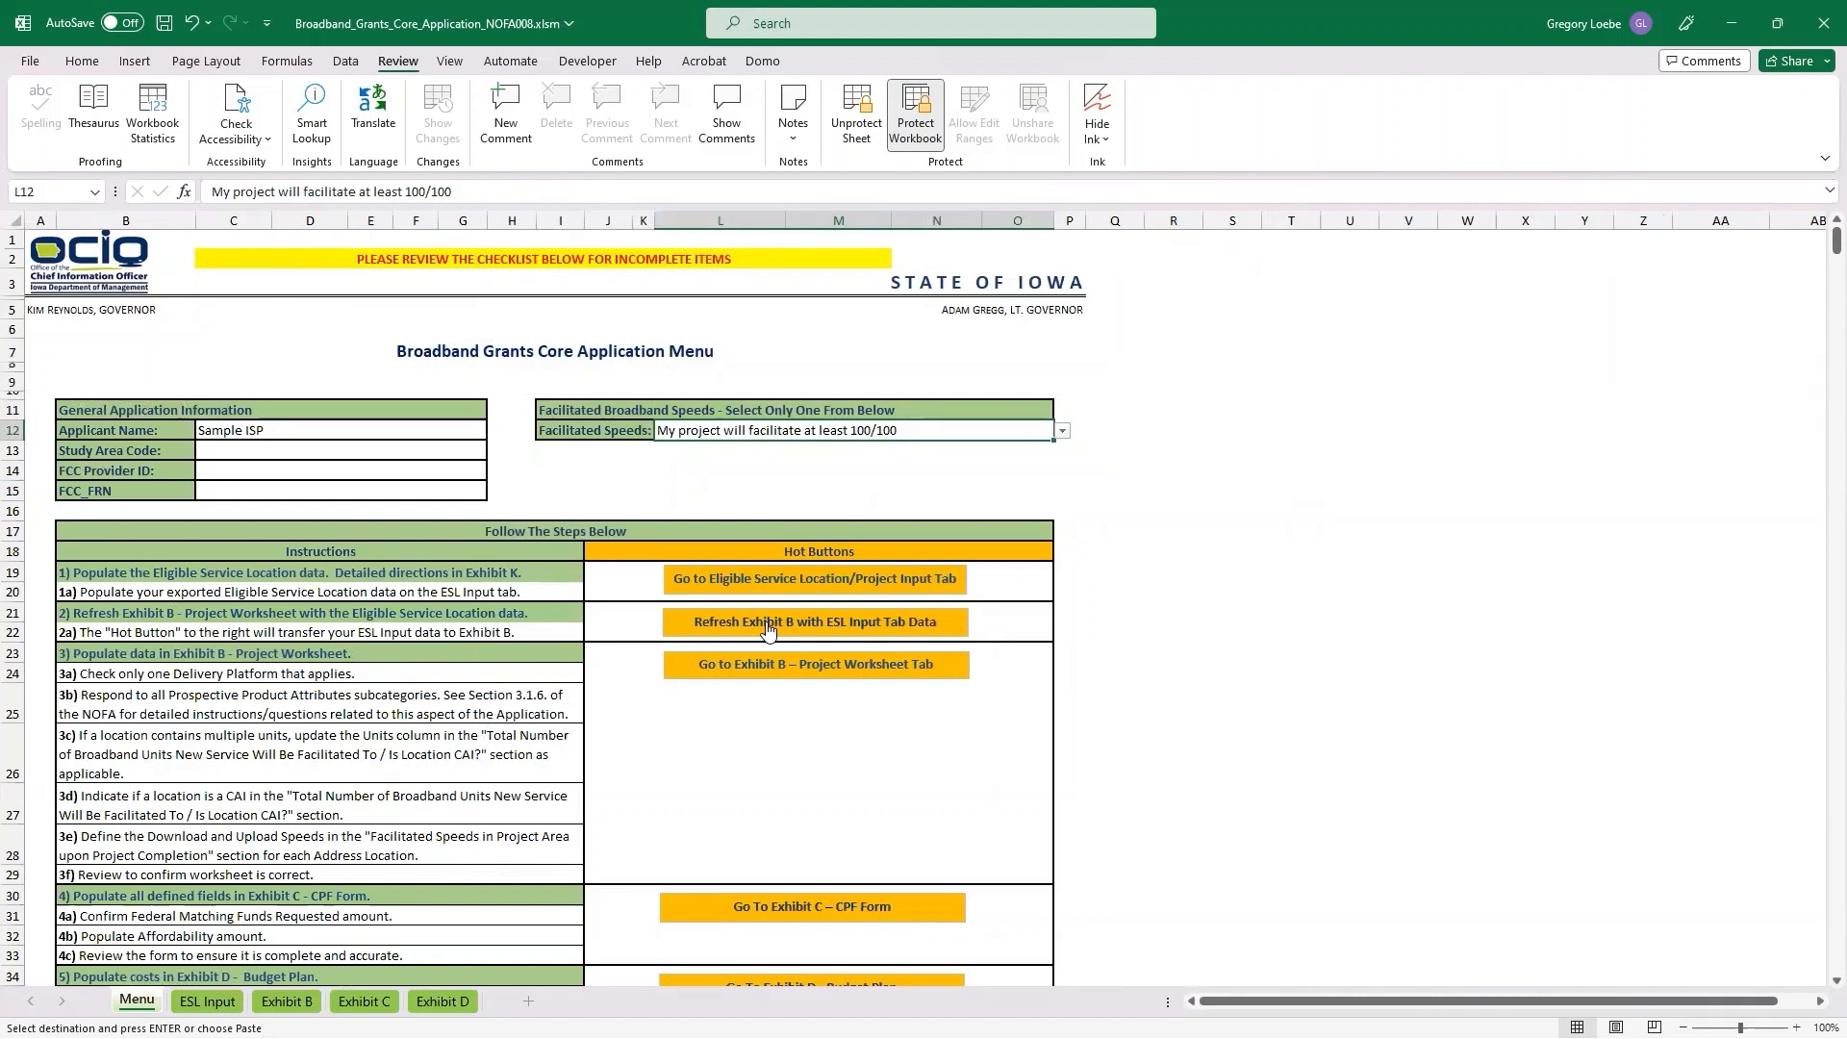
Refresh Exhibit B with the ESL Input data and choose FTTH as the only delivery platform.
{"action": "left_click", "coordinate": [767, 629]}
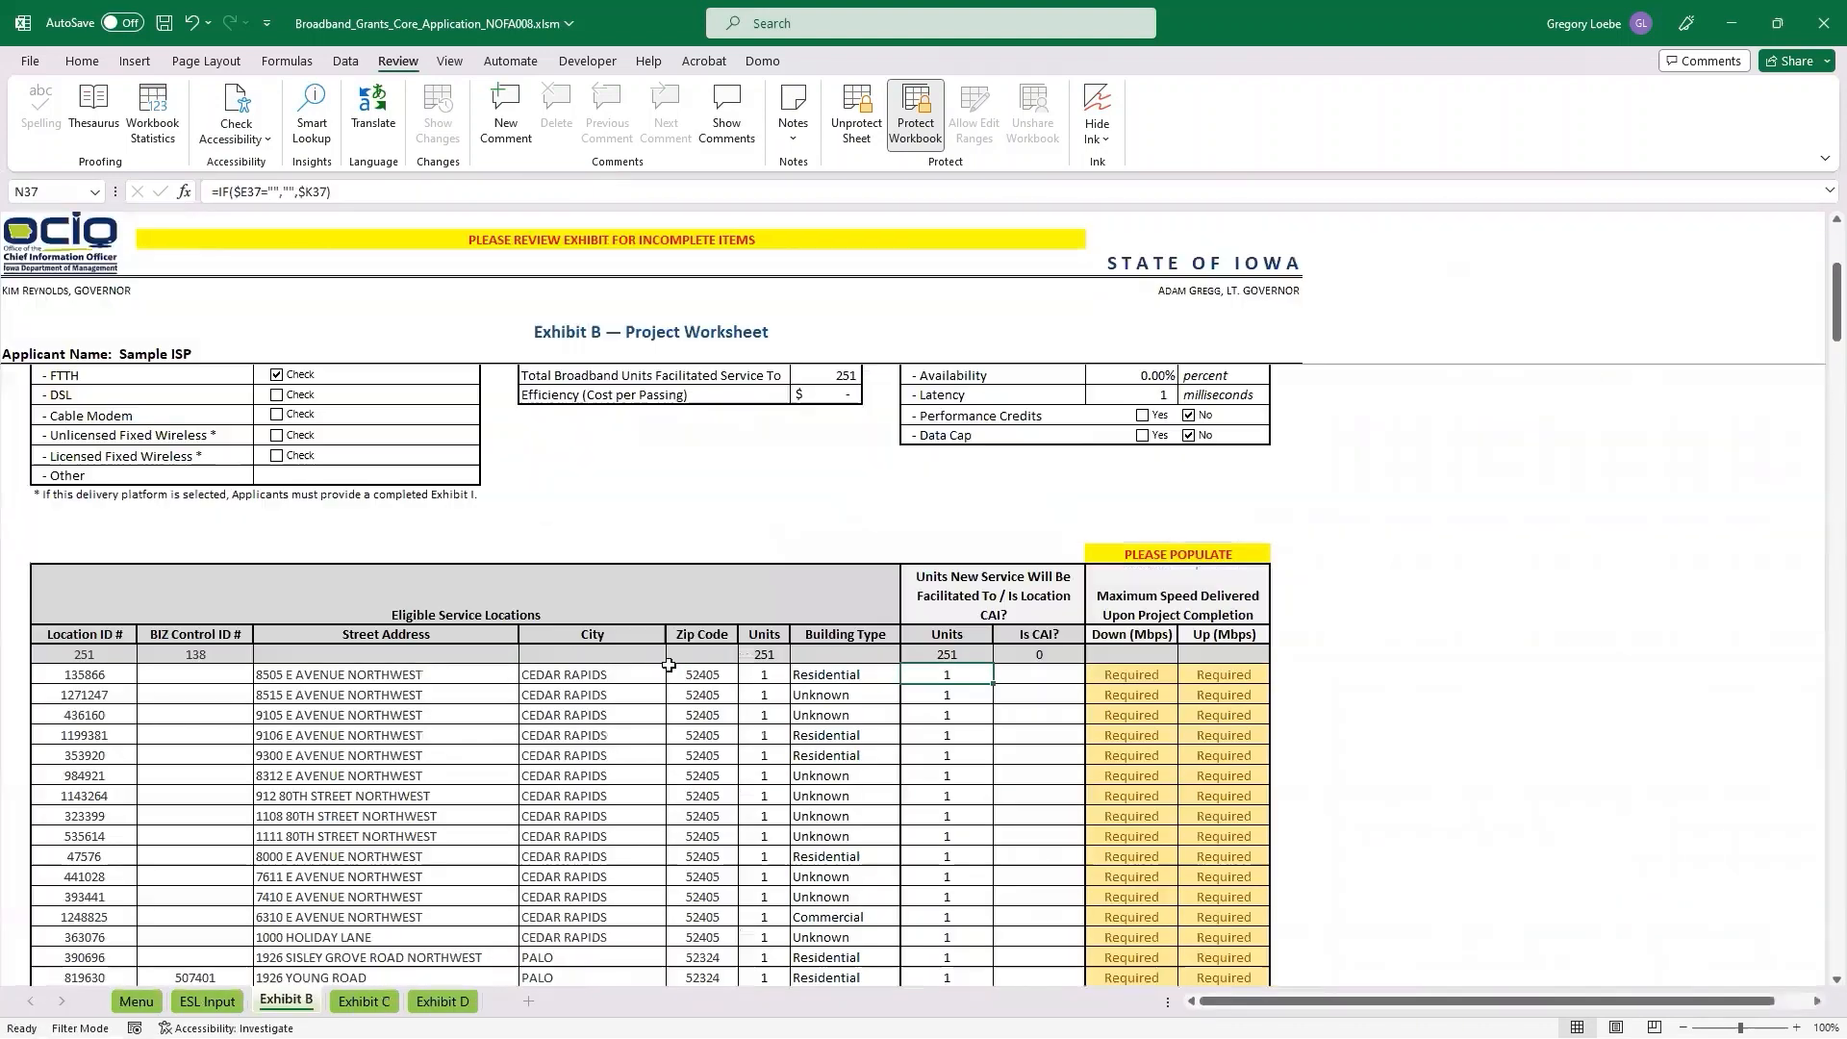
{"action": "left_click", "coordinate": [277, 375]}
{"action": "scroll", "coordinate": [544, 524], "scroll_direction": "up", "scroll_amount": 5}
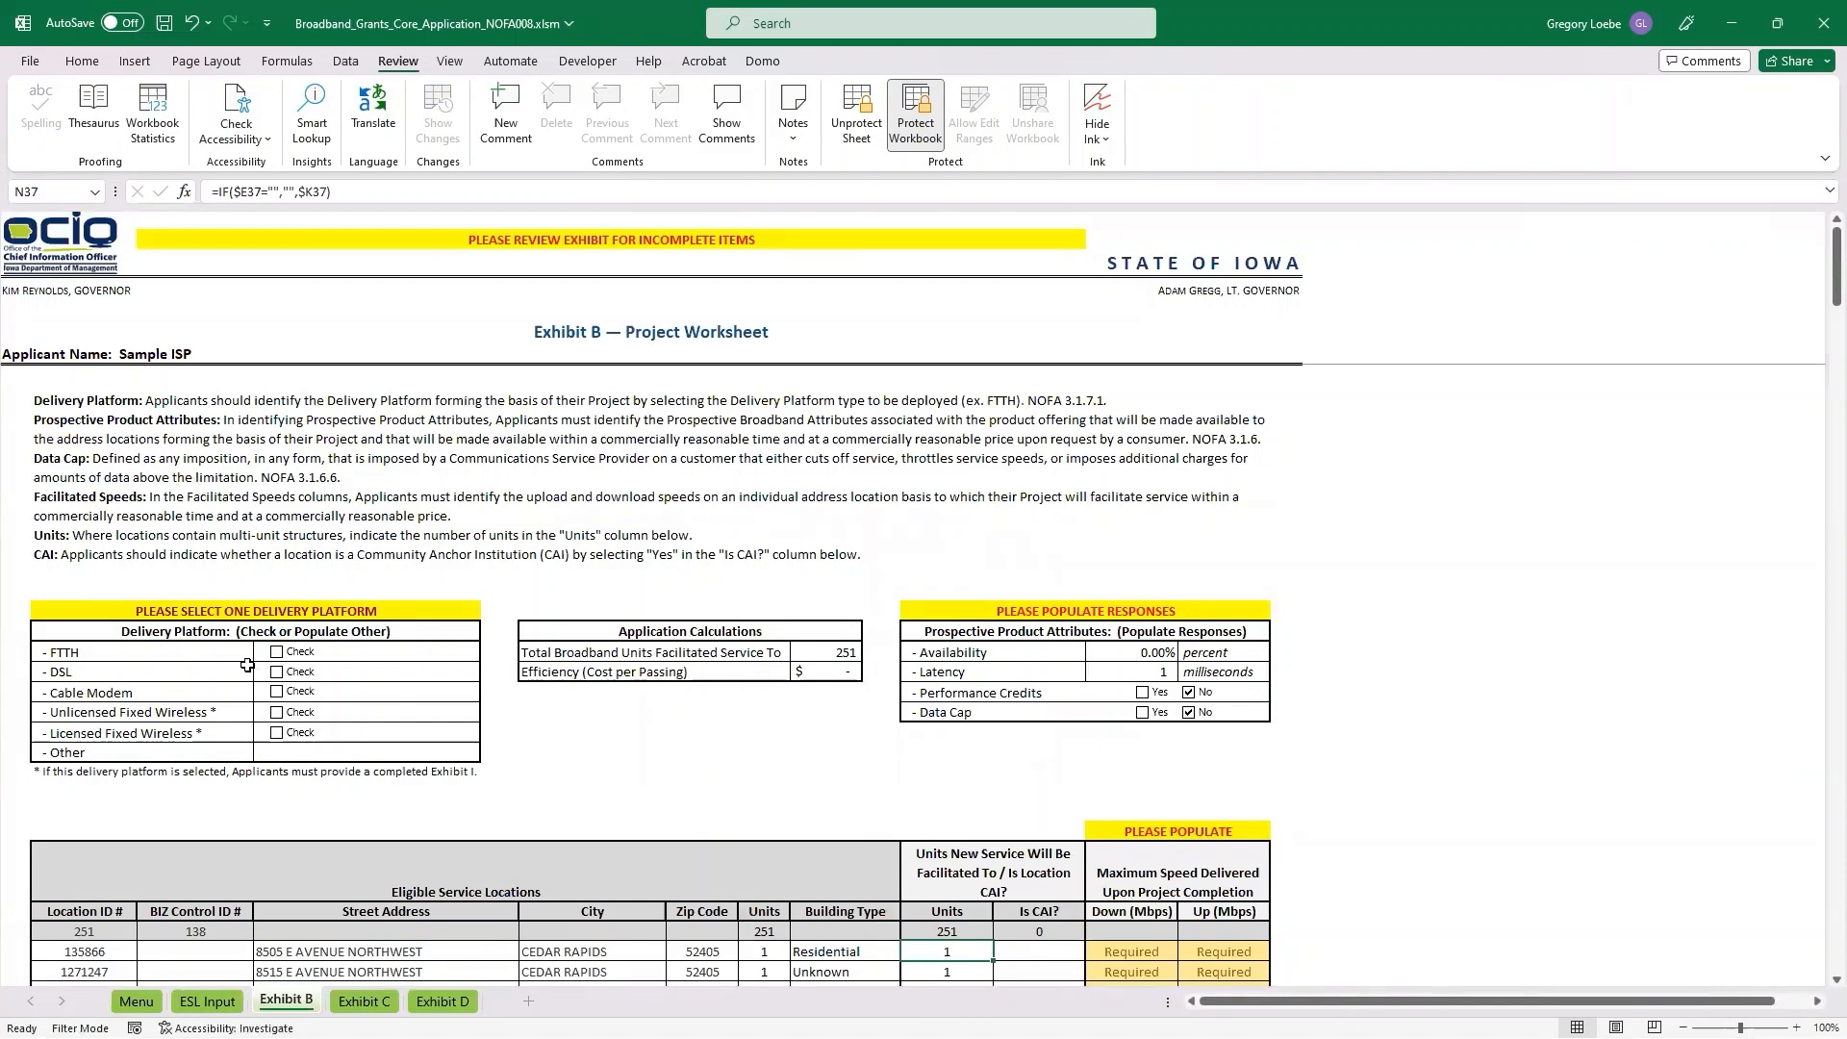
{"action": "left_click", "coordinate": [277, 652]}
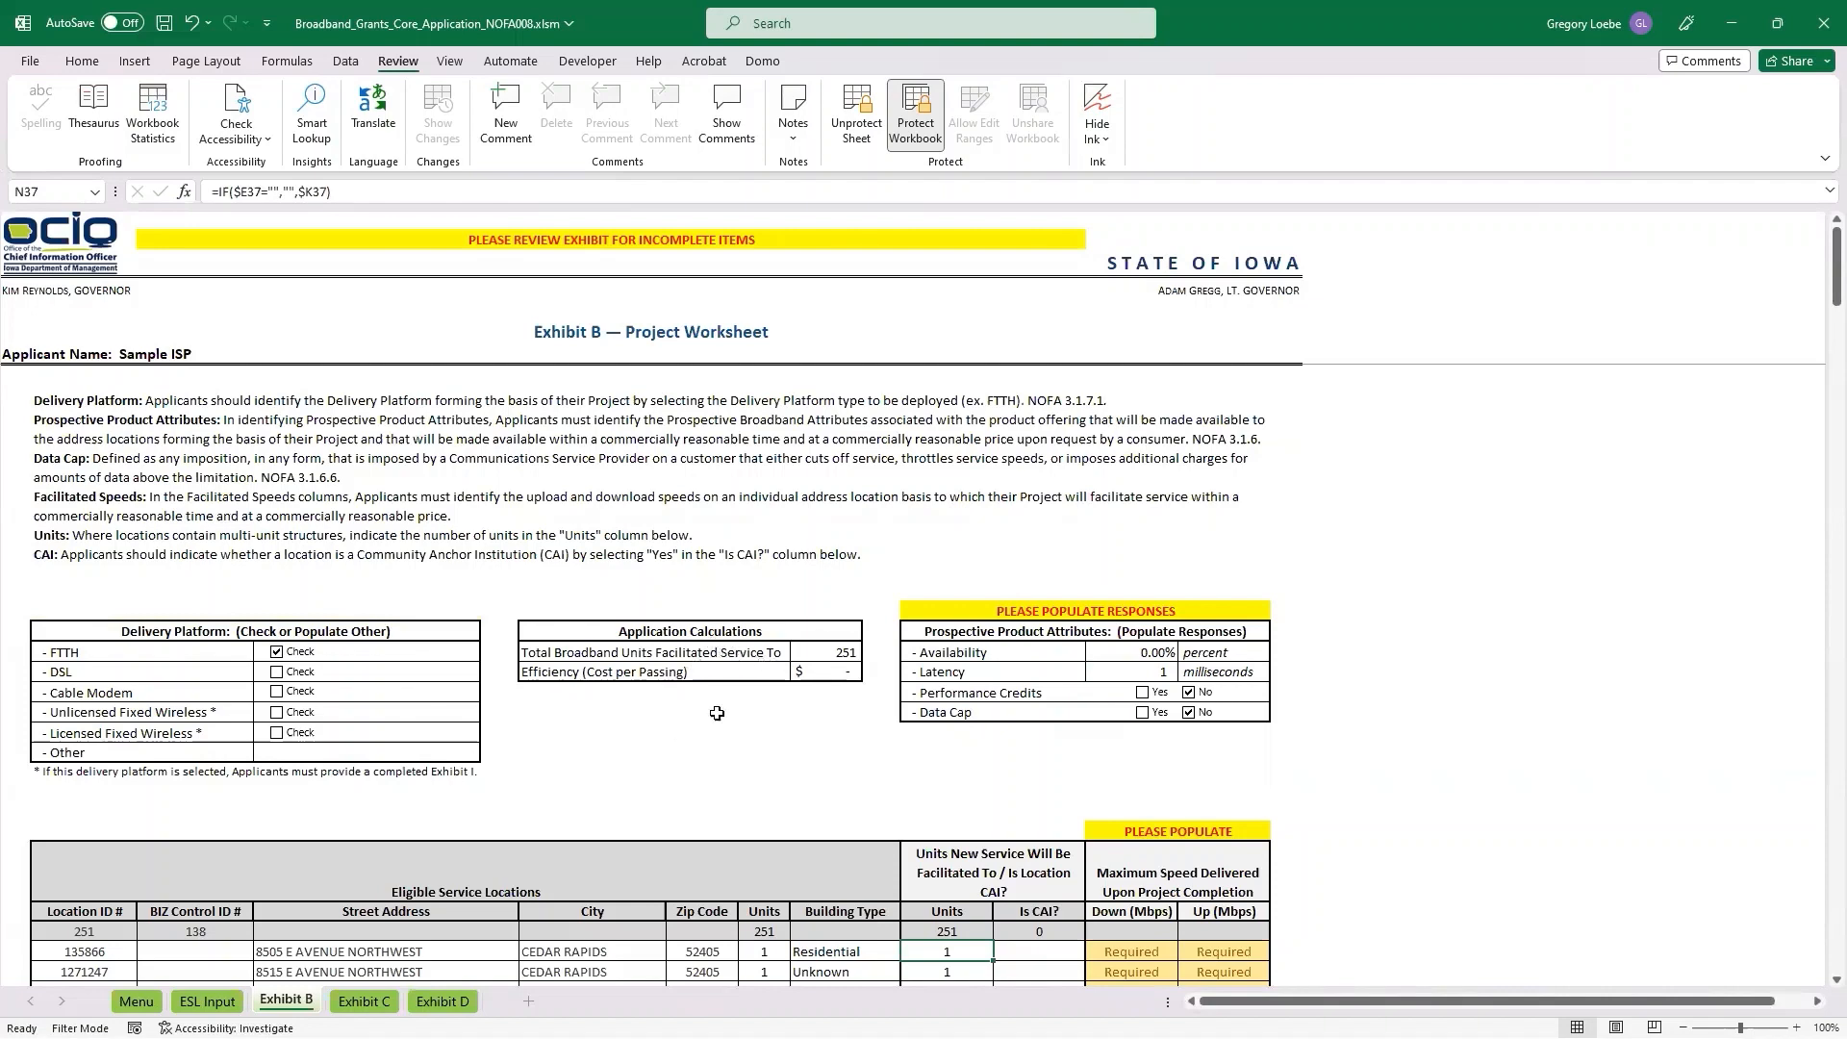
Set the prospective product attributes in Exhibit B to a latency of 12 milliseconds and an availability of 99 percent.
{"action": "scroll", "coordinate": [407, 915], "scroll_direction": "down", "scroll_amount": 2}
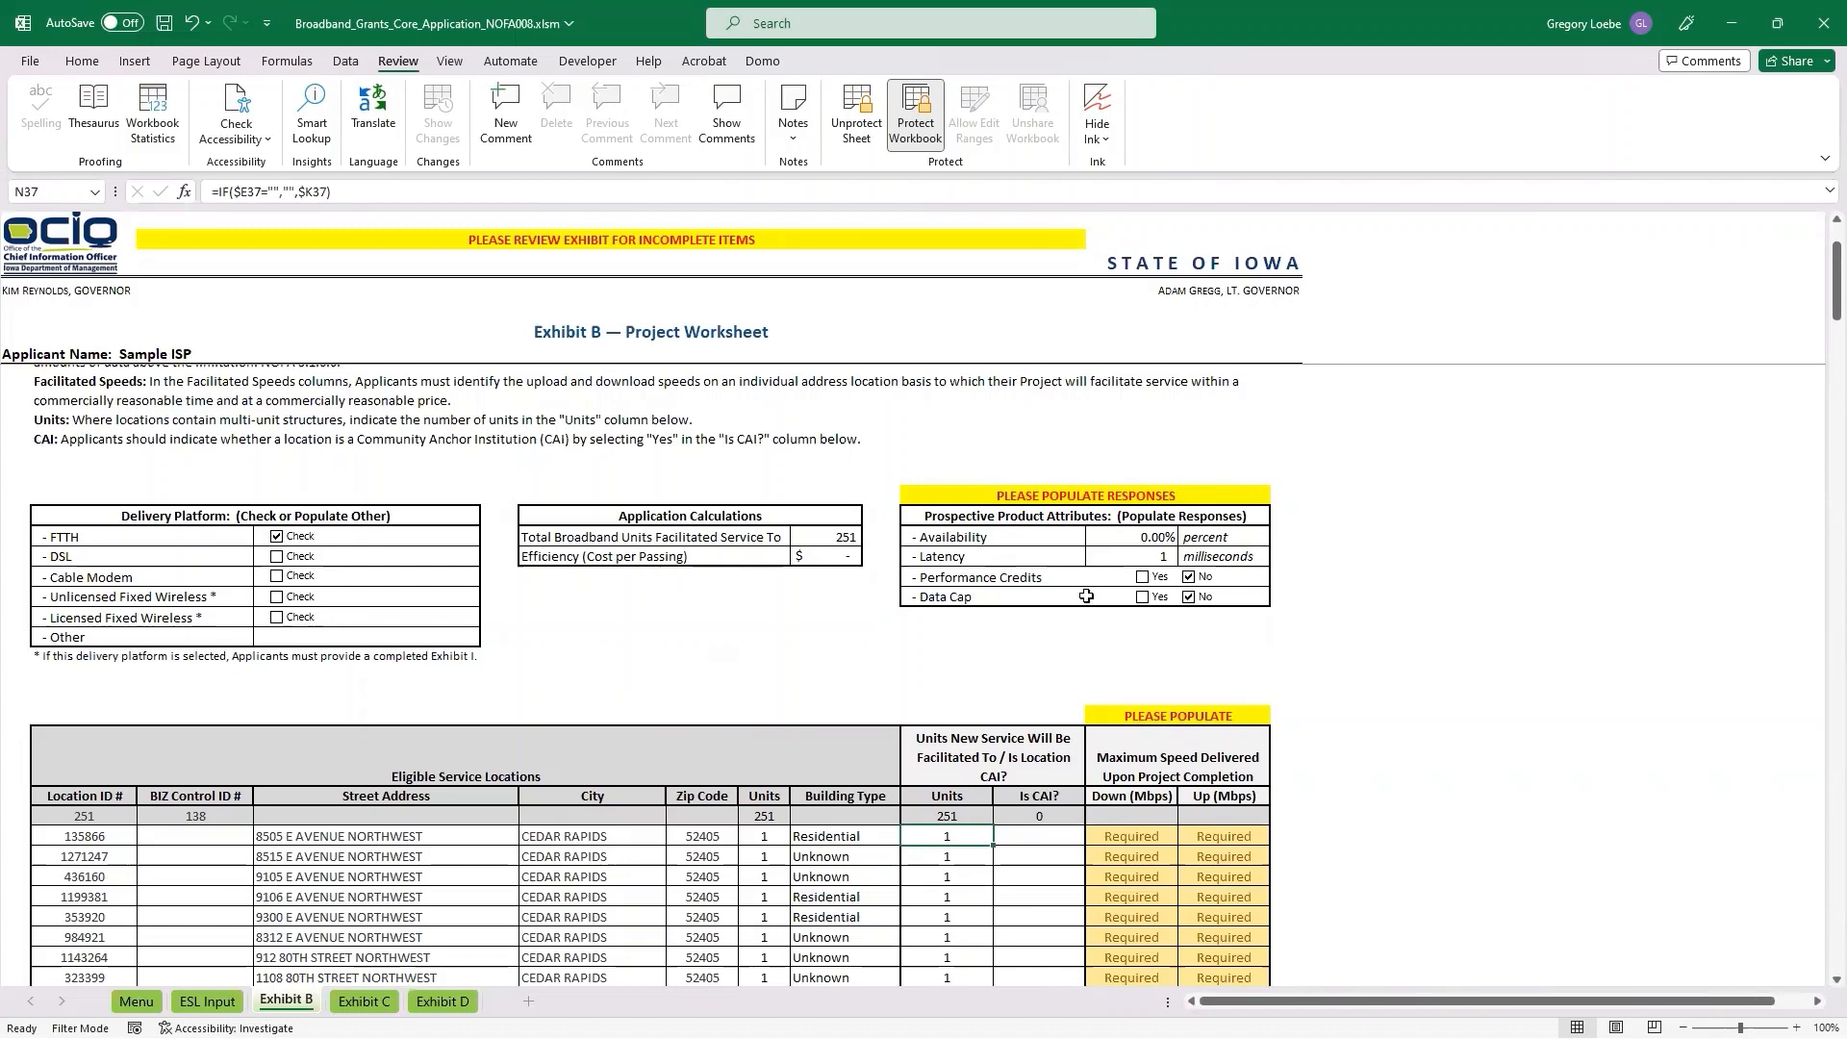
{"action": "left_click", "coordinate": [1145, 551]}
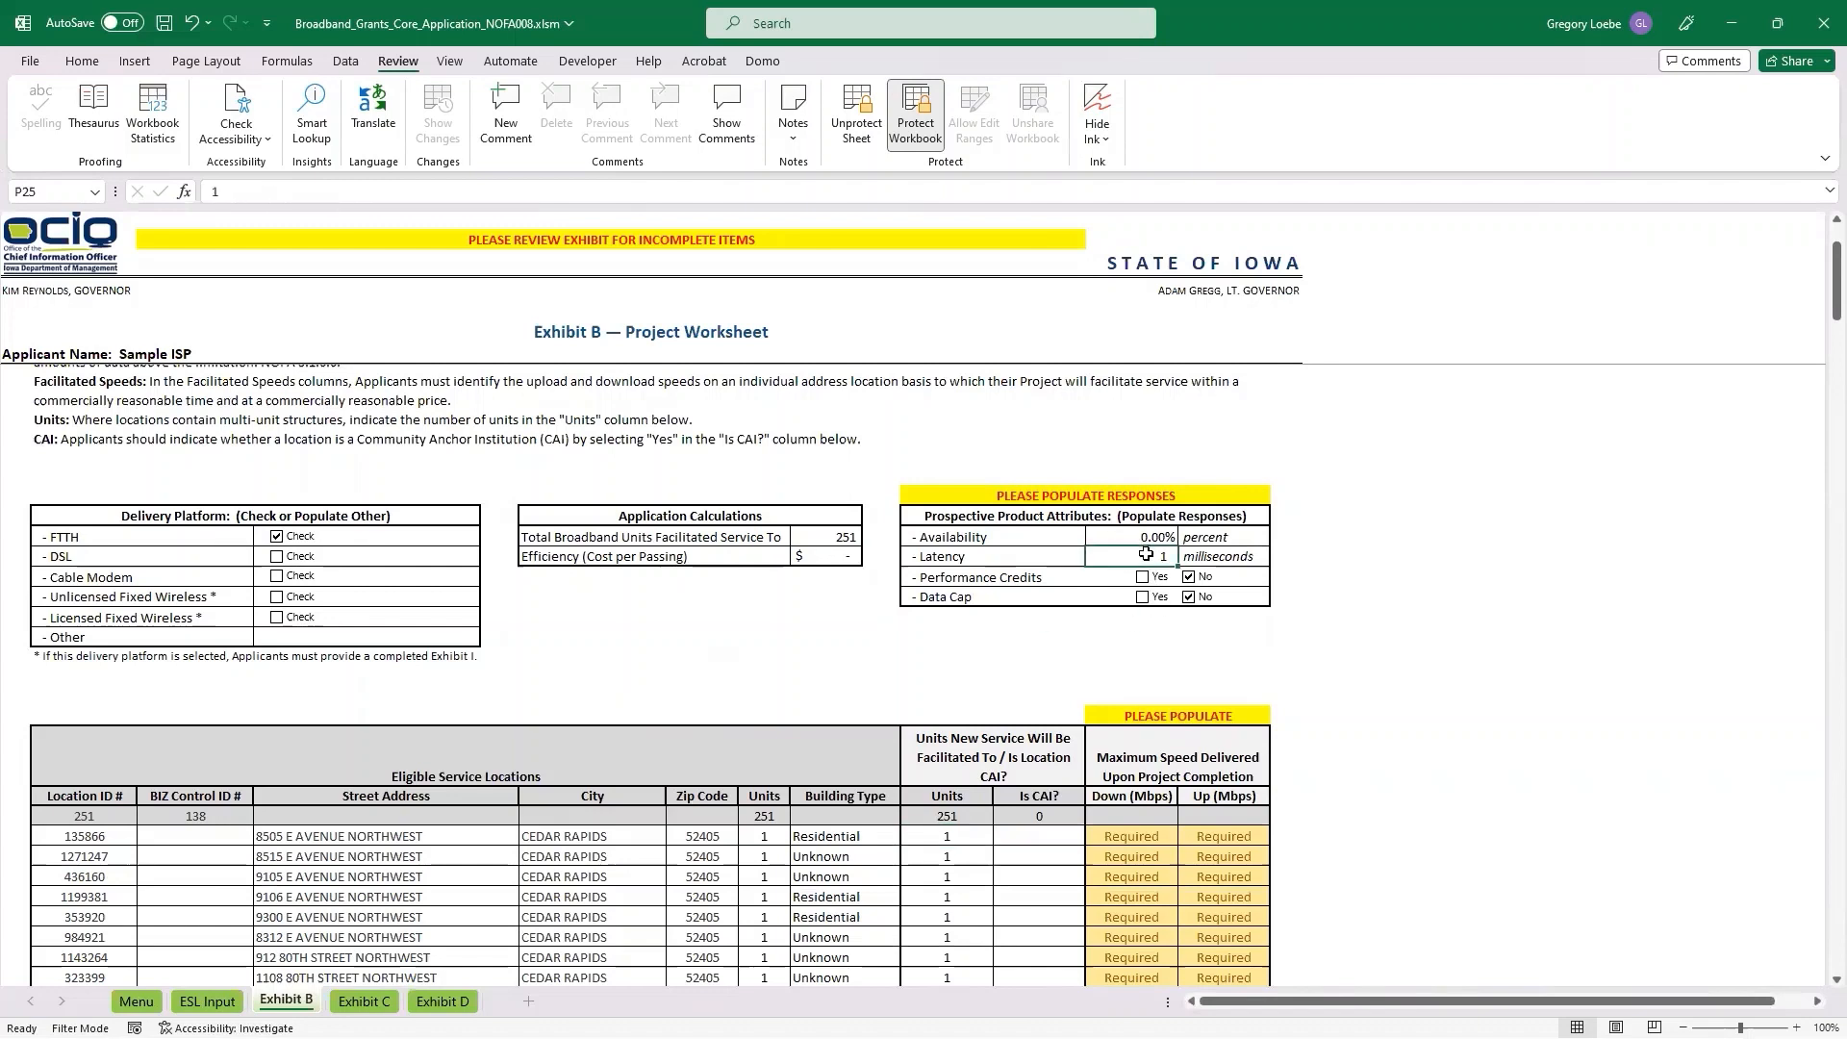
{"action": "type", "text": "12"}
{"action": "left_click", "coordinate": [1150, 537]}
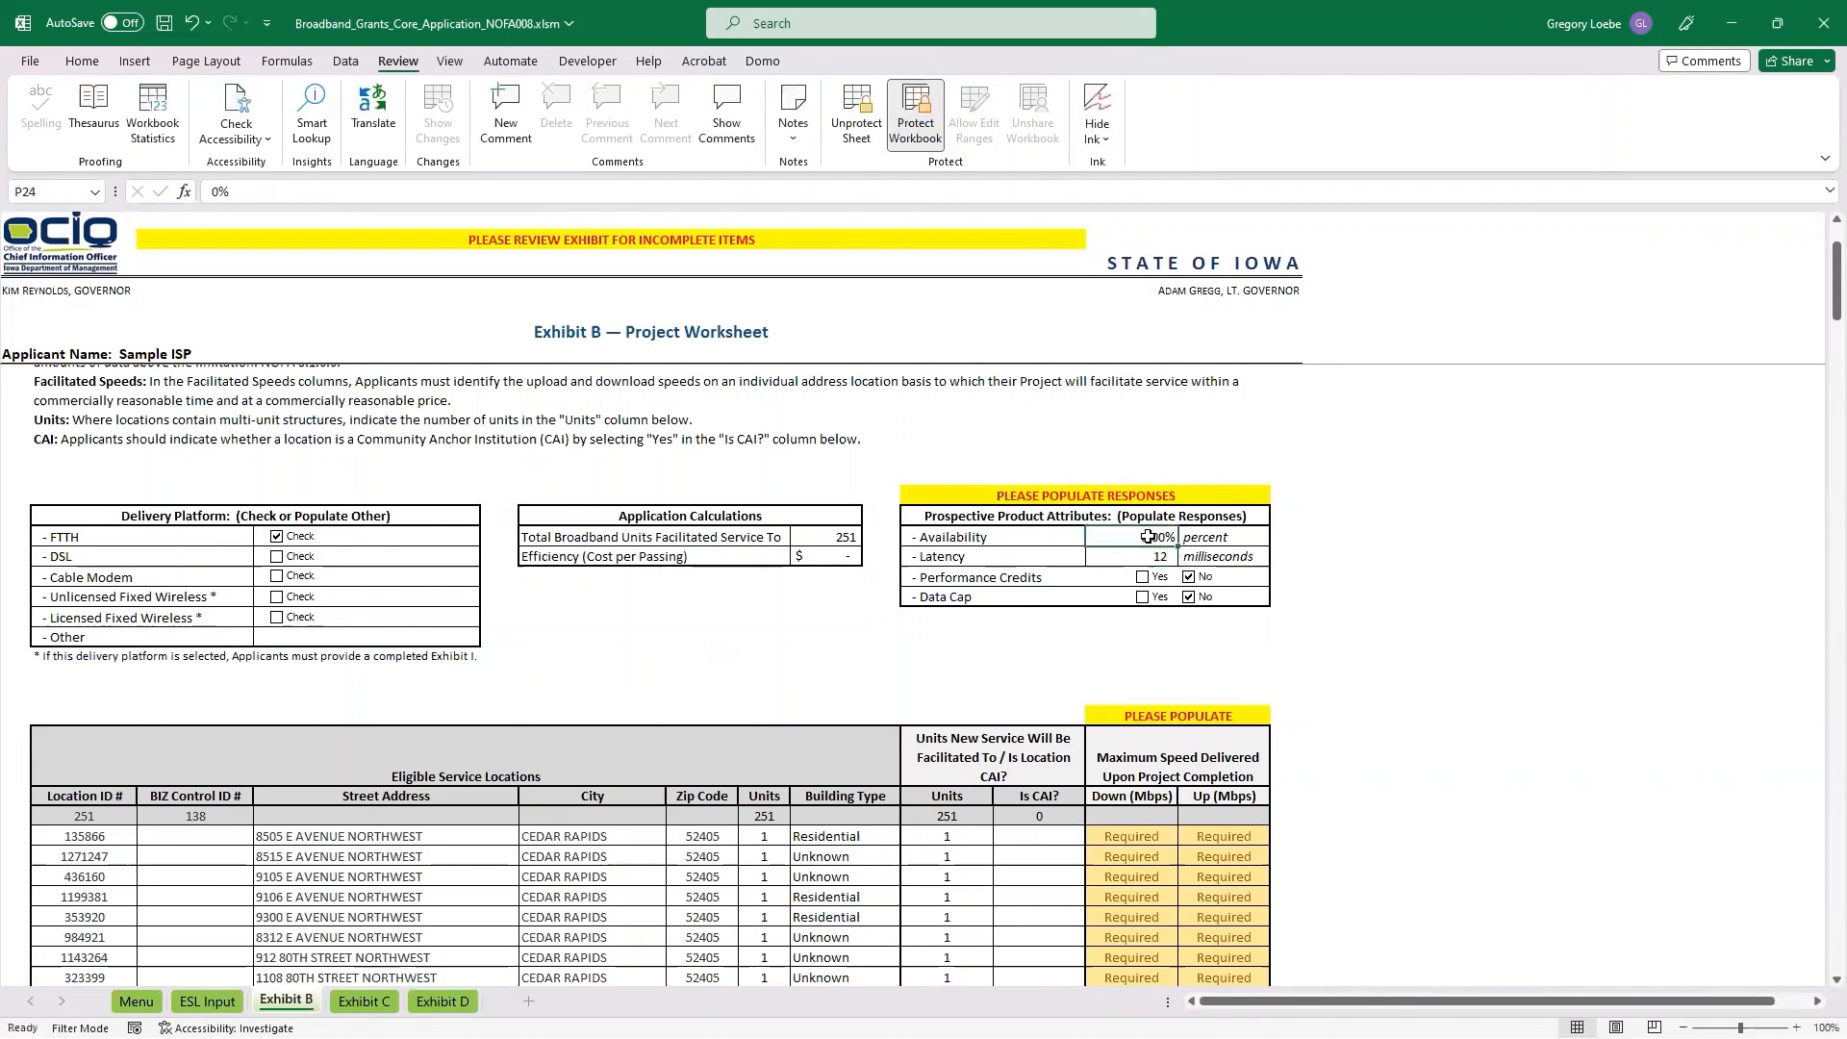
{"action": "type", "text": "99"}
{"action": "key", "text": "ctrl+Return"}
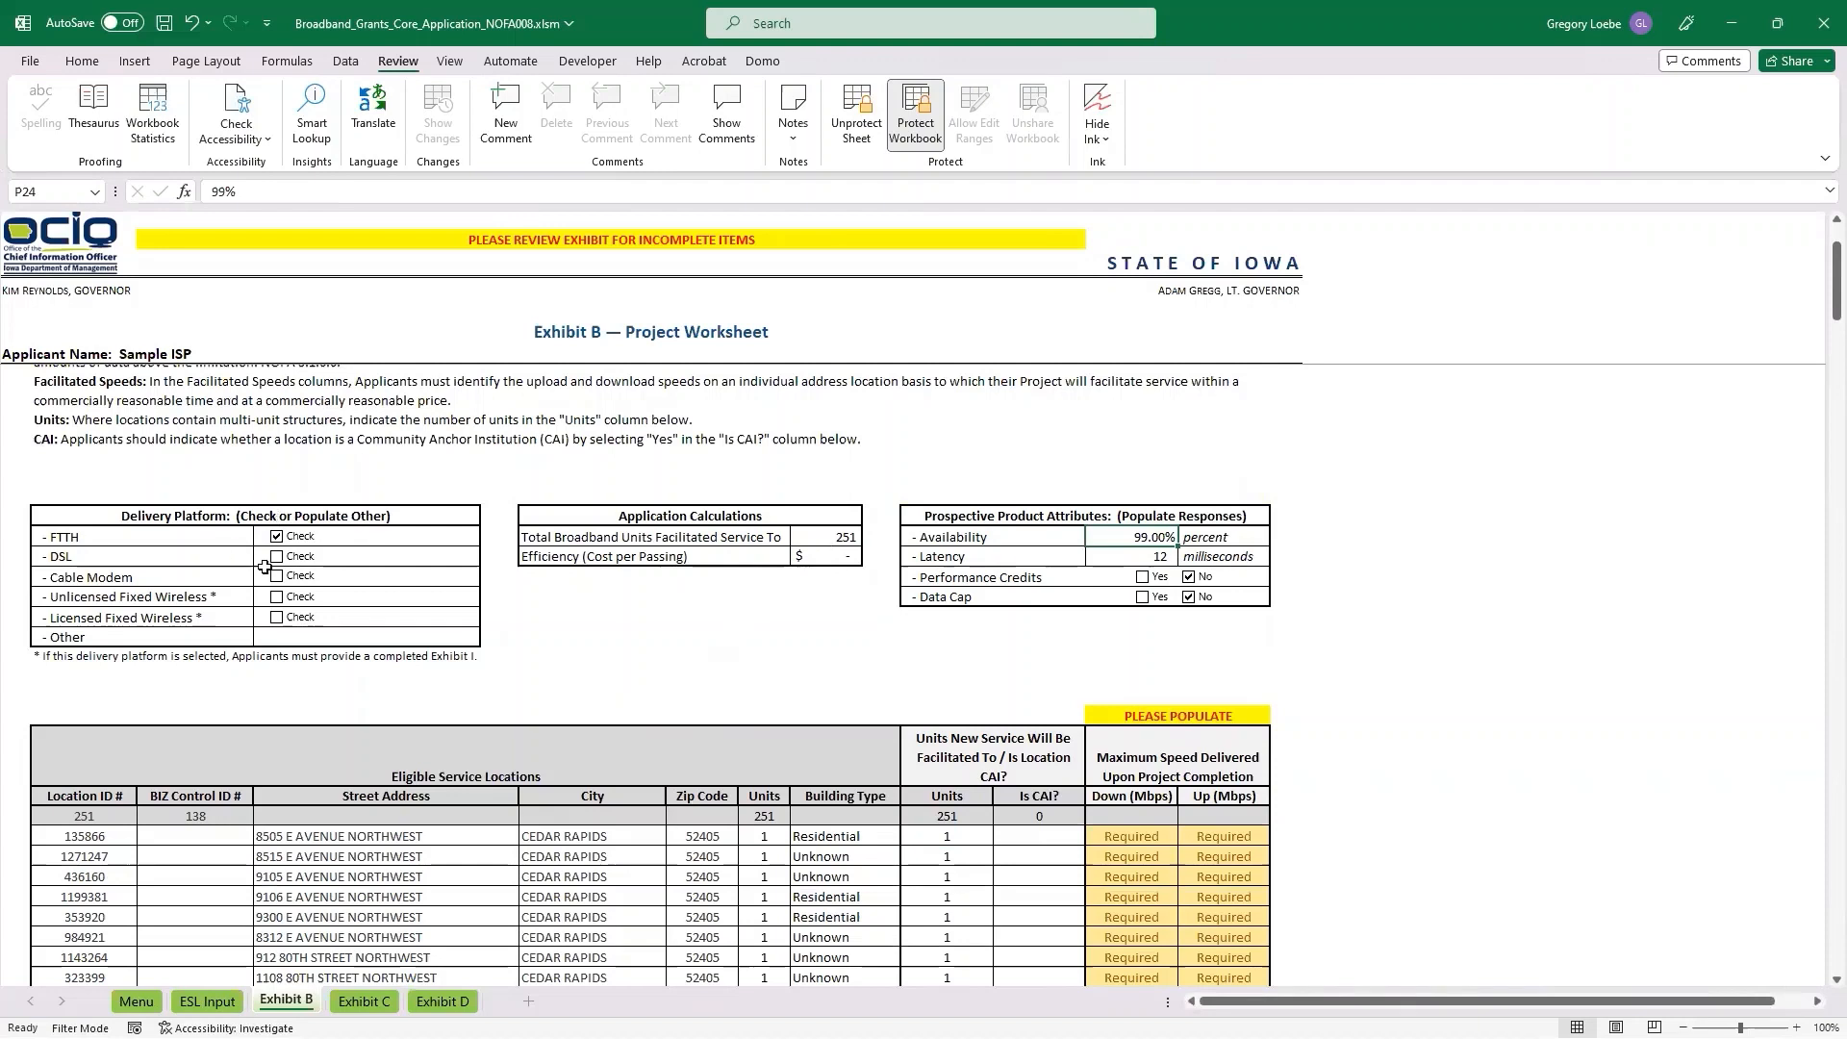
{"action": "scroll", "coordinate": [795, 645], "scroll_direction": "down", "scroll_amount": 5}
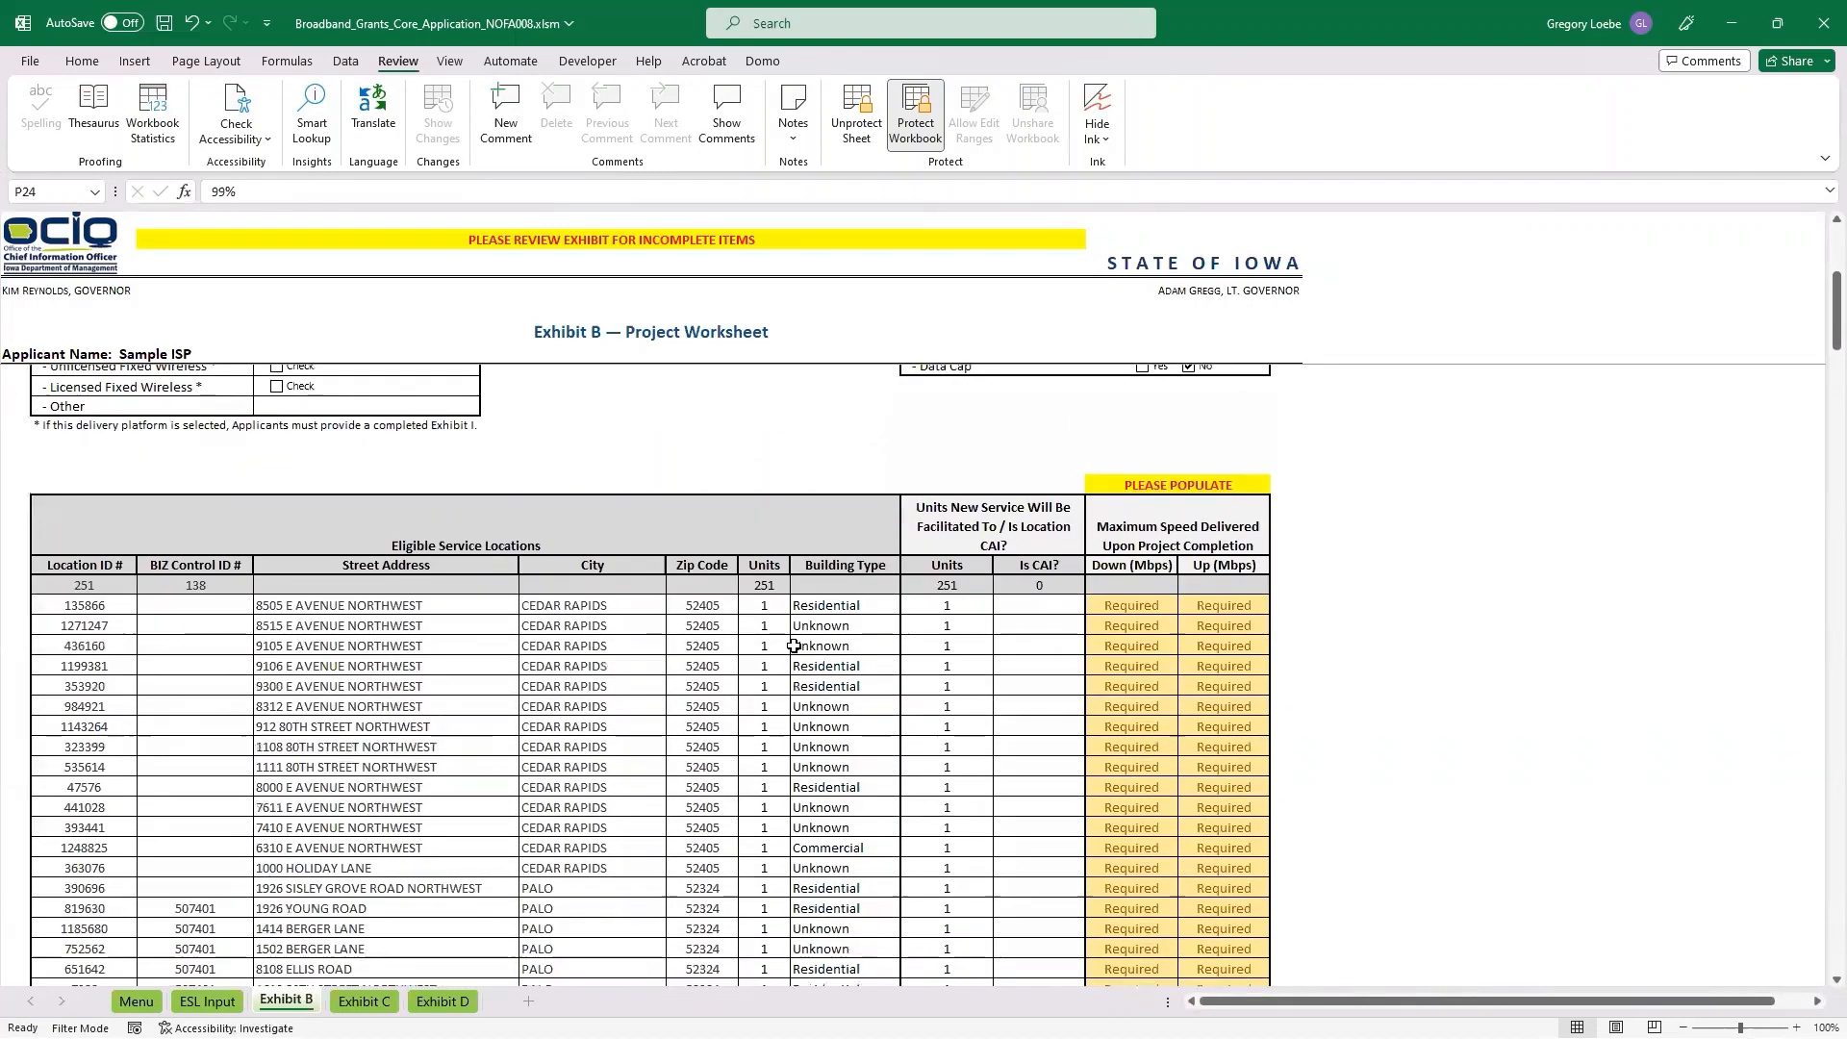
In Exhibit B, set the units receiving new service at the fourth listed location to 4.
{"action": "scroll", "coordinate": [793, 645], "scroll_direction": "down", "scroll_amount": 2}
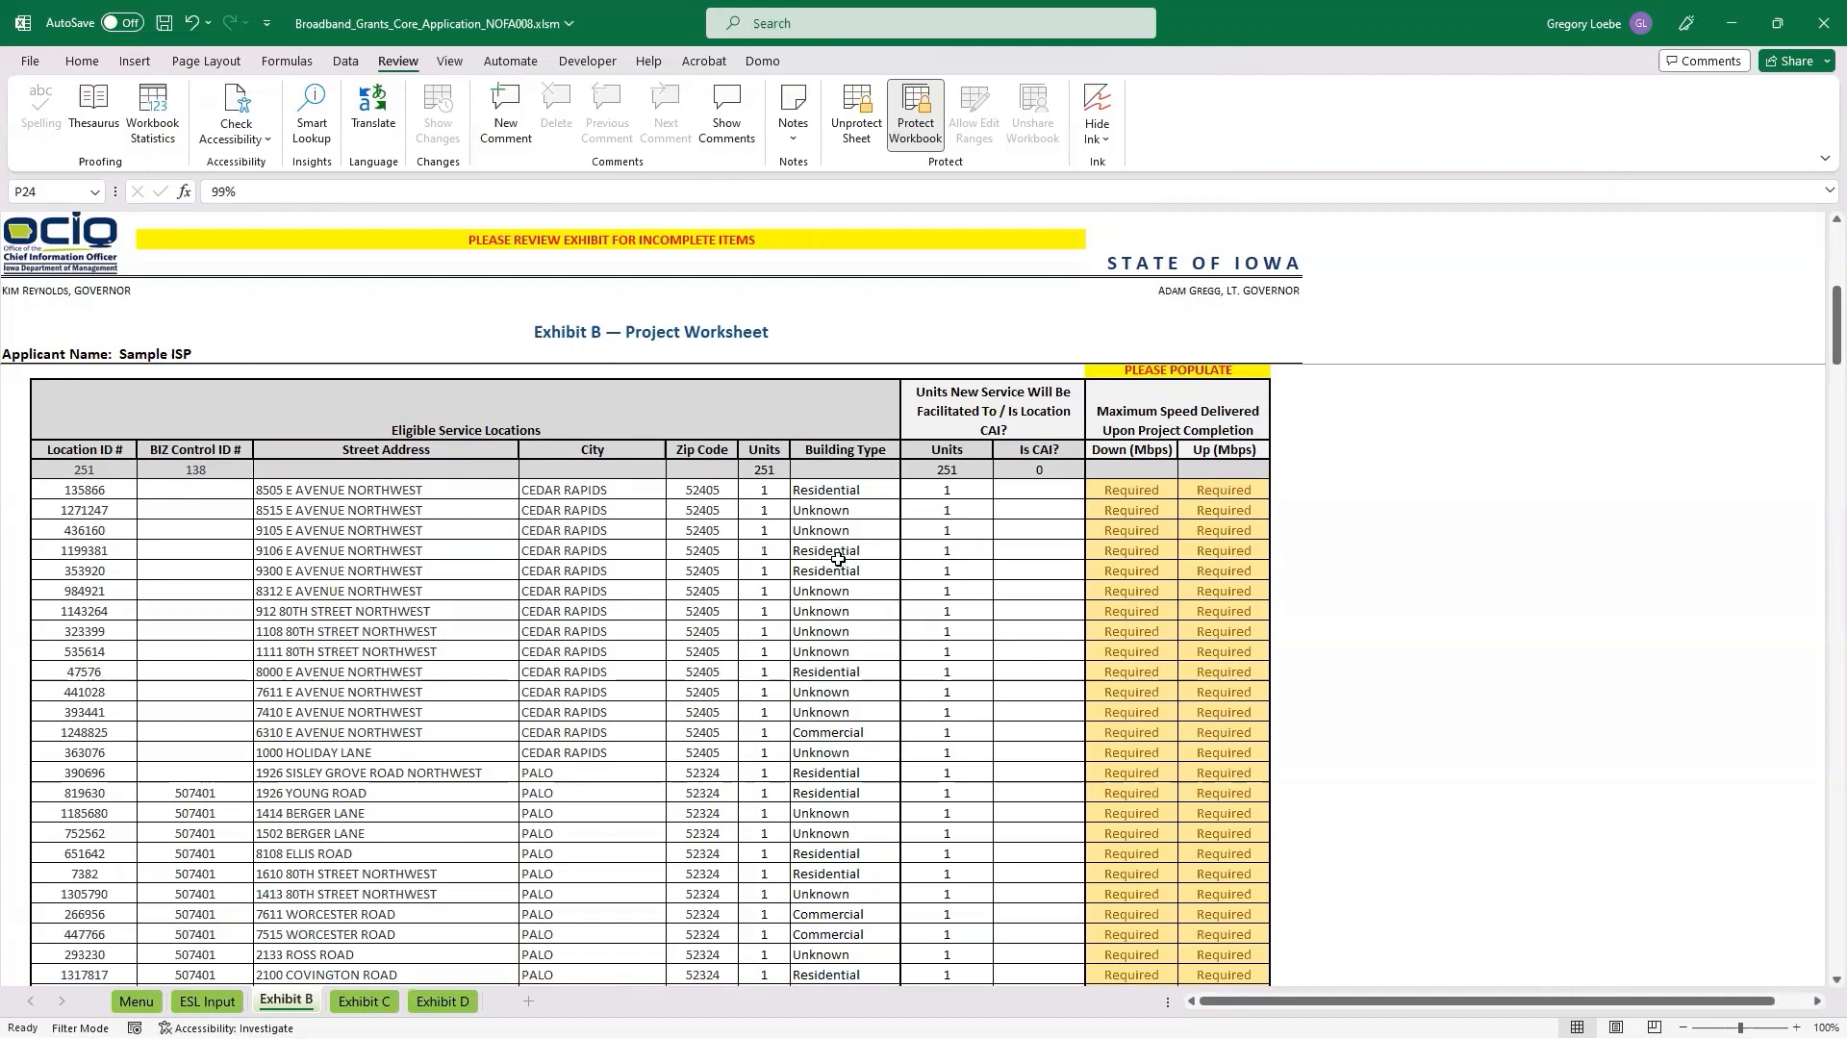
{"action": "left_click", "coordinate": [934, 555]}
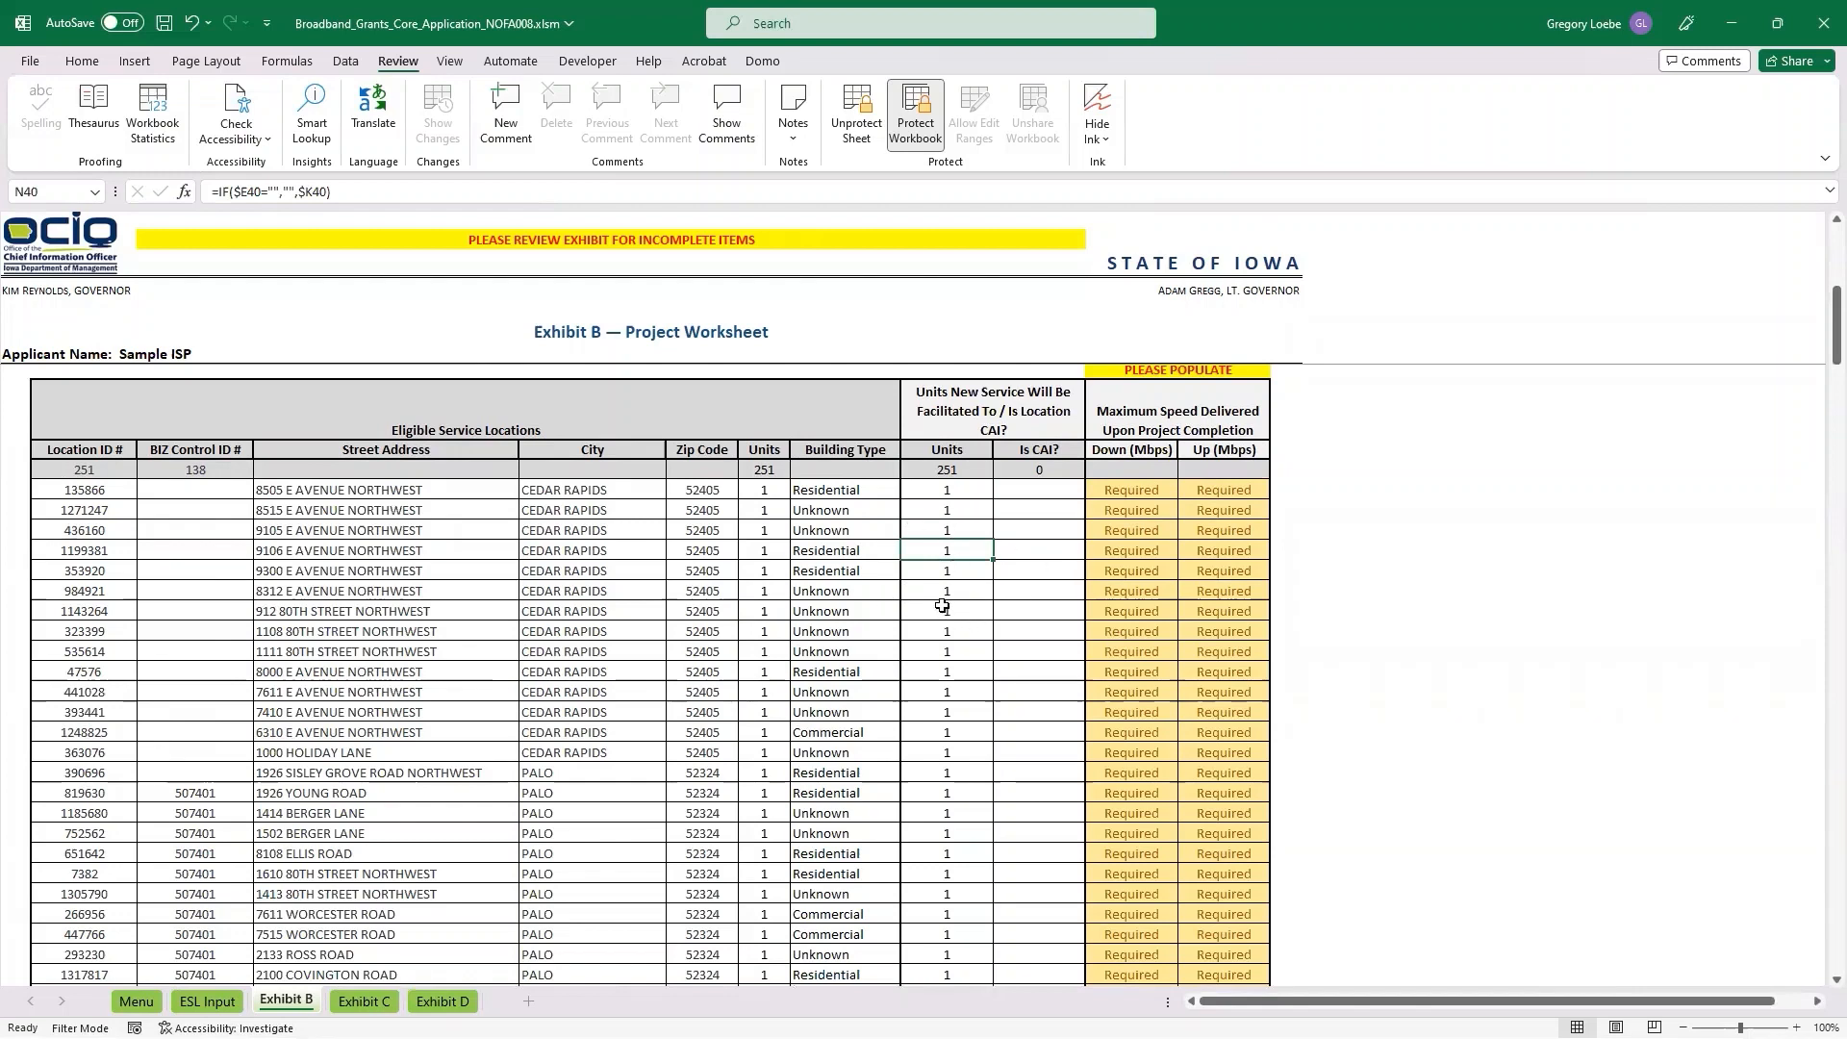
{"action": "type", "text": "4"}
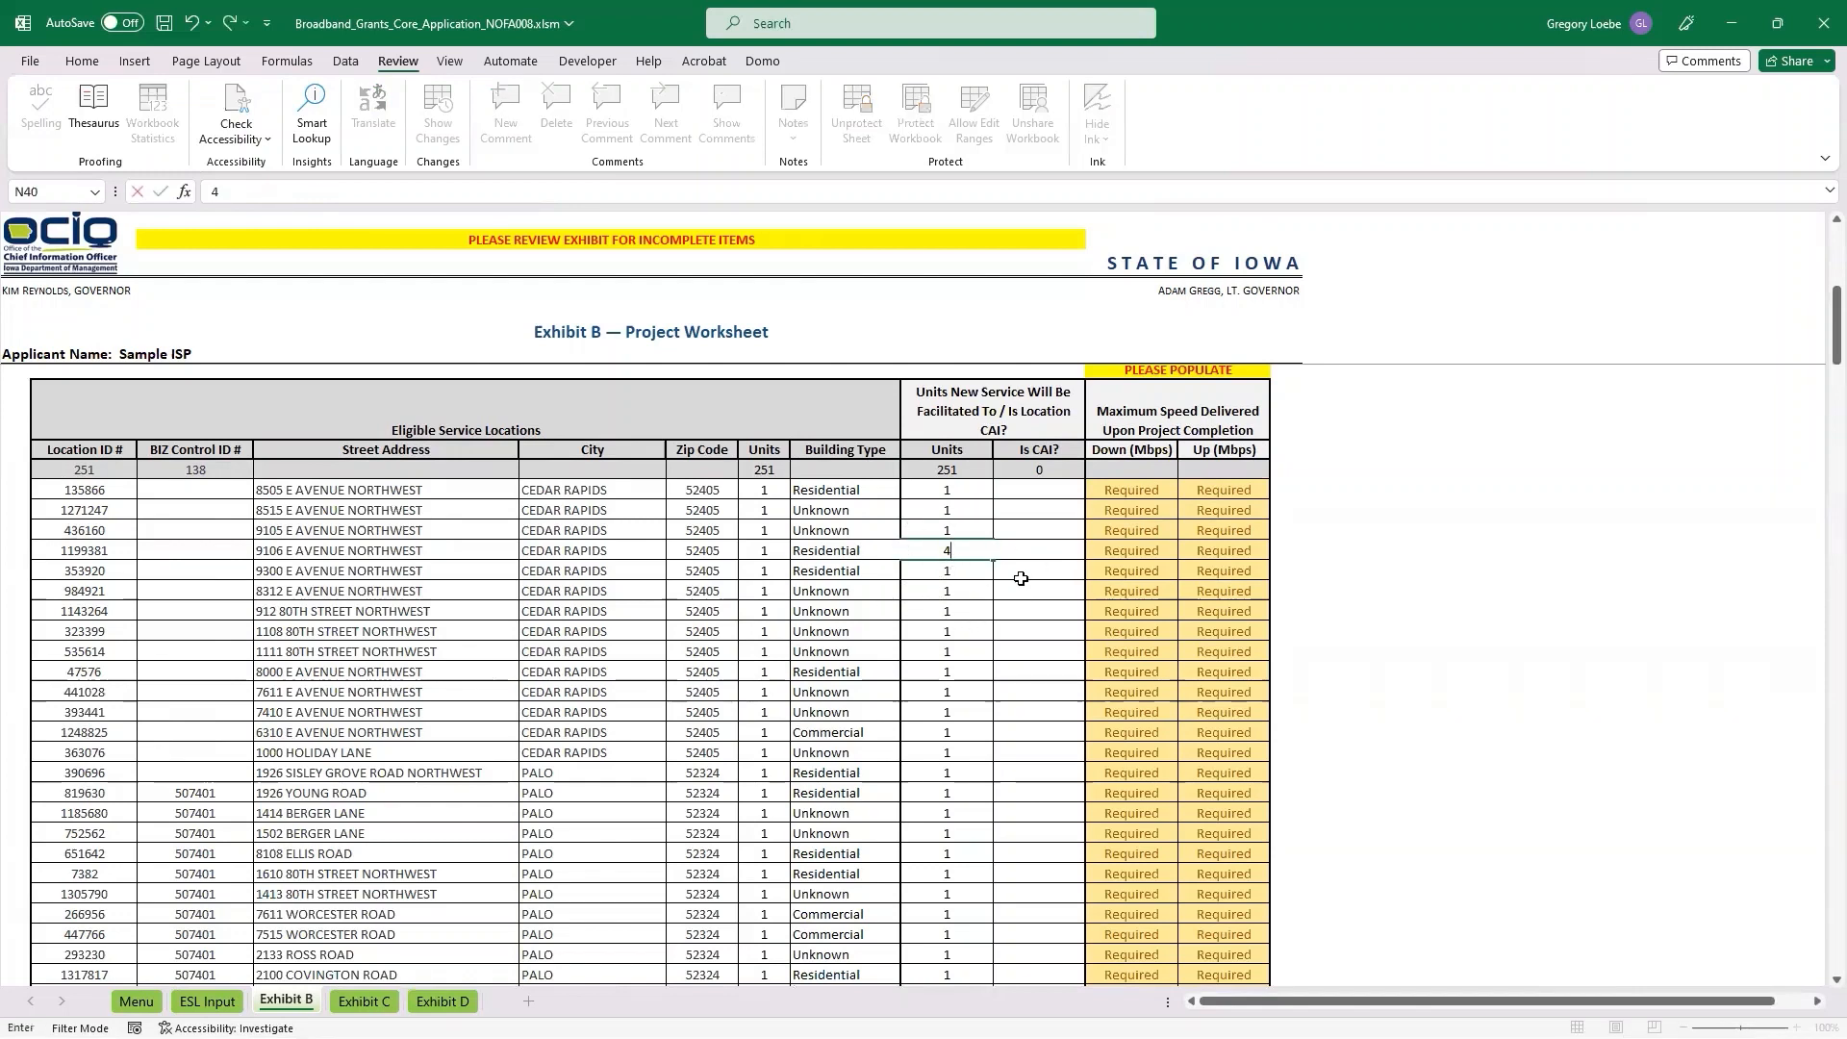
{"action": "left_click", "coordinate": [980, 693]}
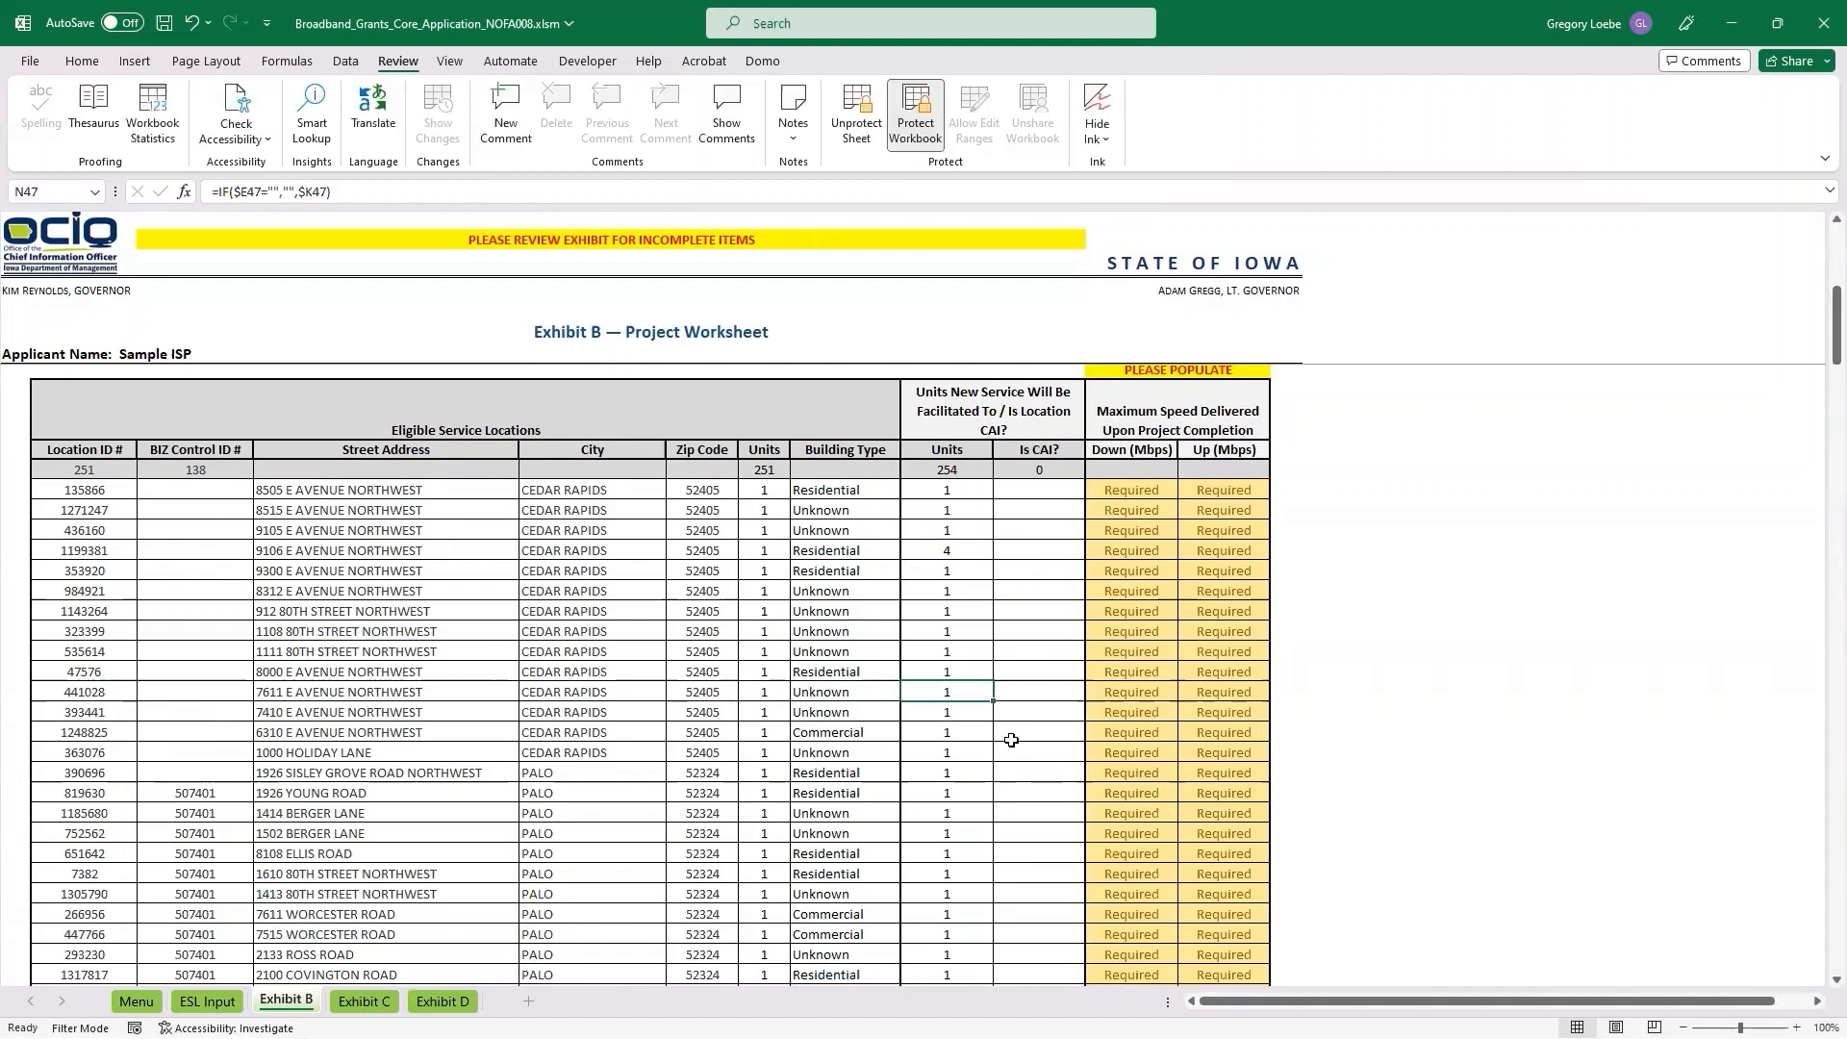
Mark the first Palo location in Exhibit B as a Community Anchor Institution by choosing Yes for Is CAI.
{"action": "left_click", "coordinate": [1028, 774]}
{"action": "left_click", "coordinate": [1094, 772]}
{"action": "left_click", "coordinate": [1051, 791]}
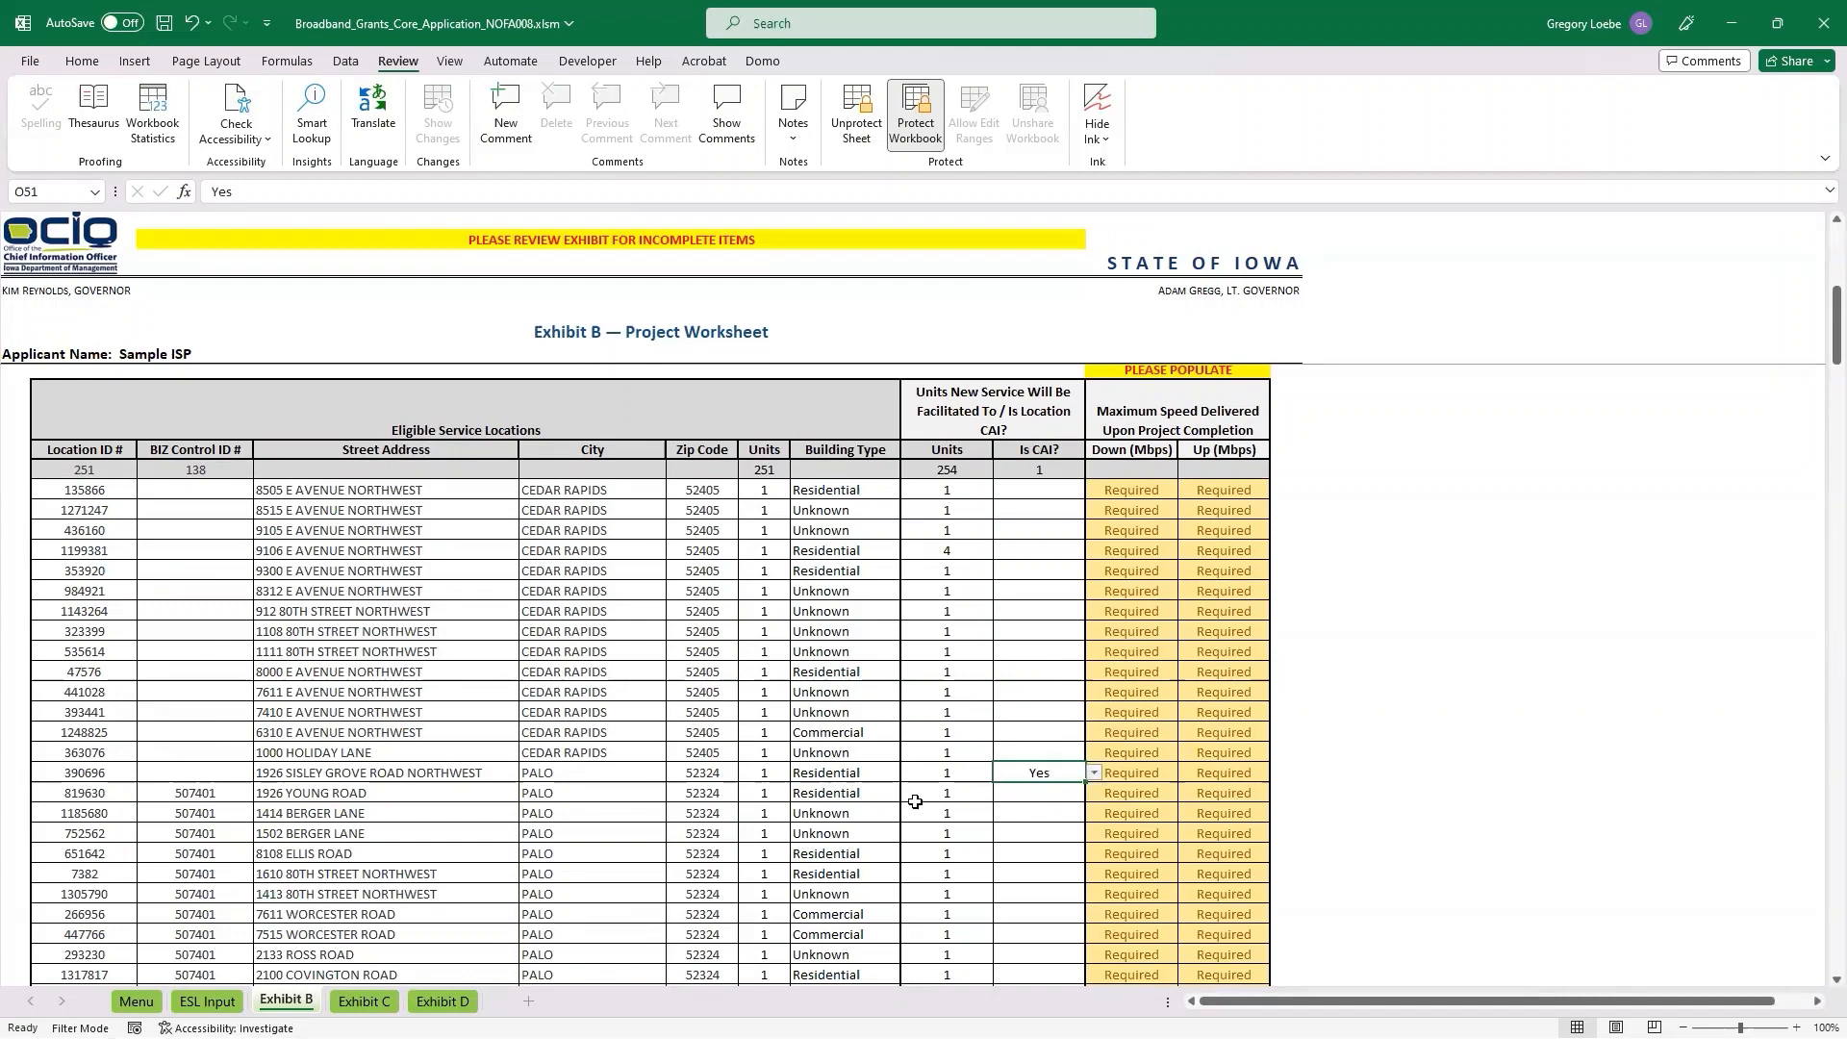
Enter 1000 Mbps as the maximum download and upload speeds of the first location and fill both values down to all listed locations.
{"action": "left_click", "coordinate": [1041, 496]}
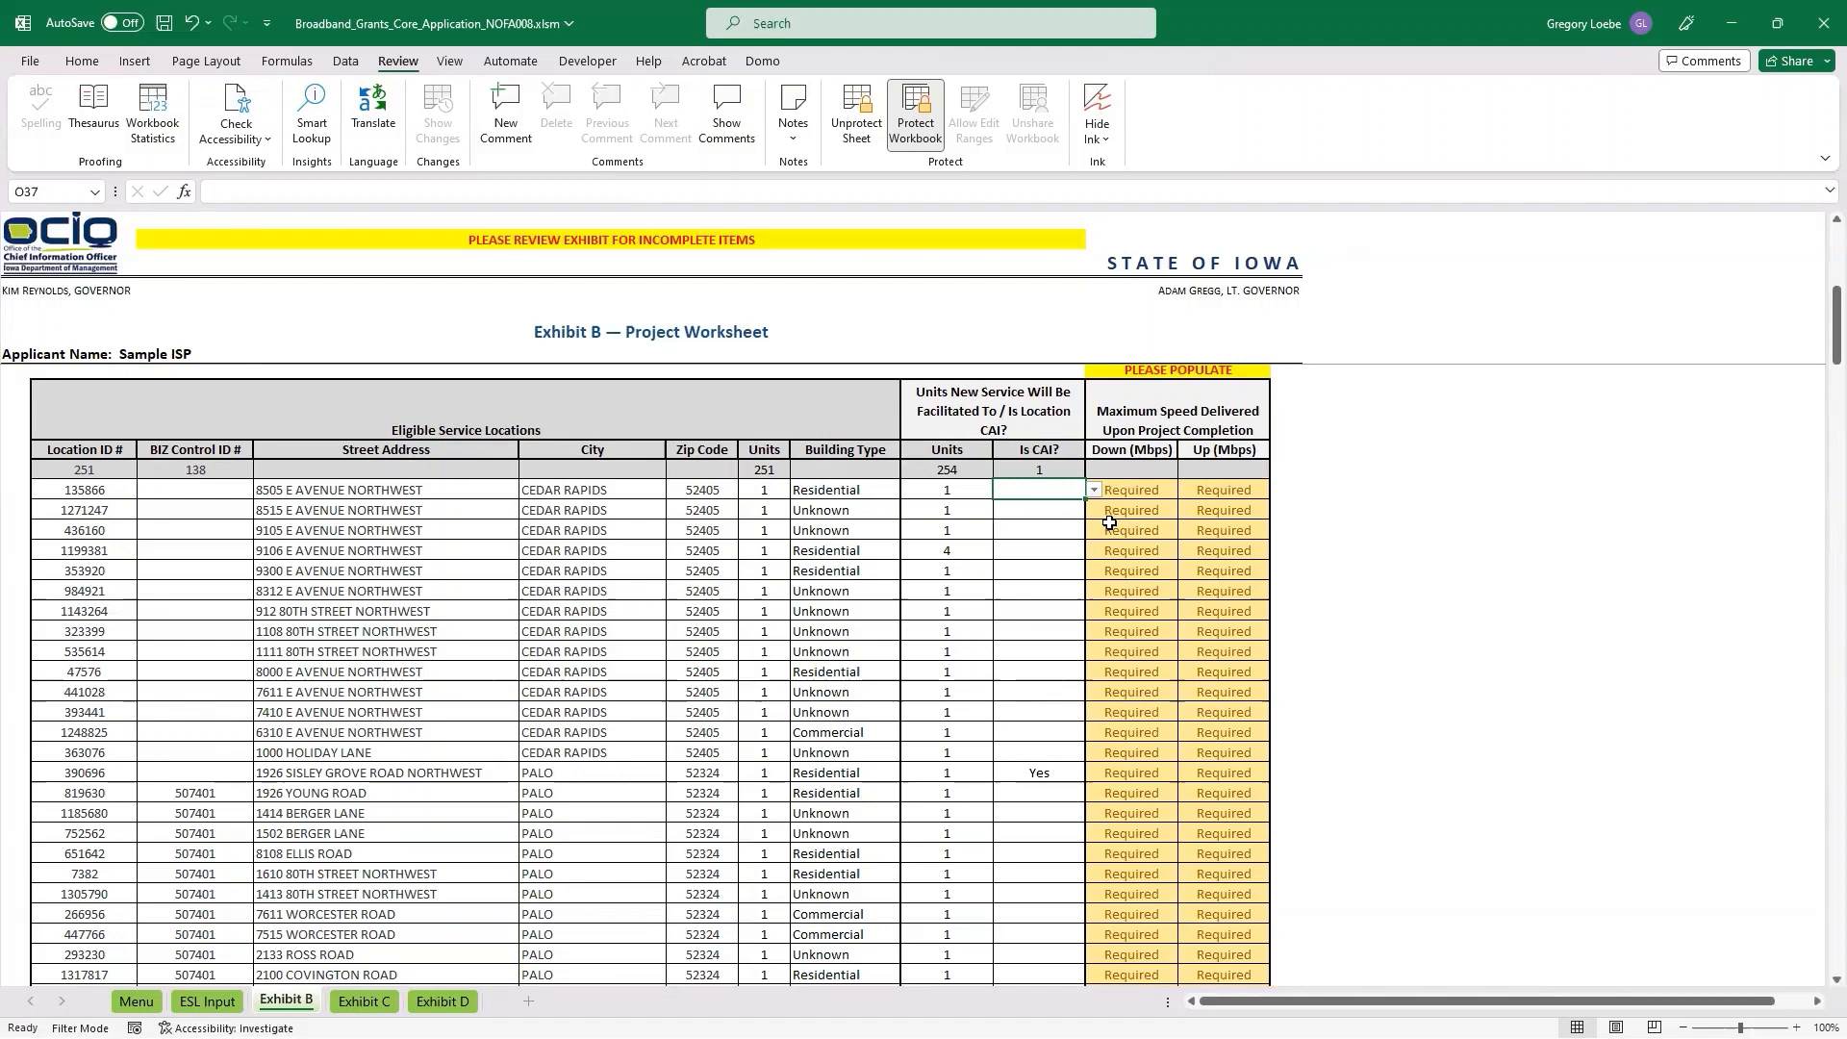
{"action": "key", "text": "Tab"}
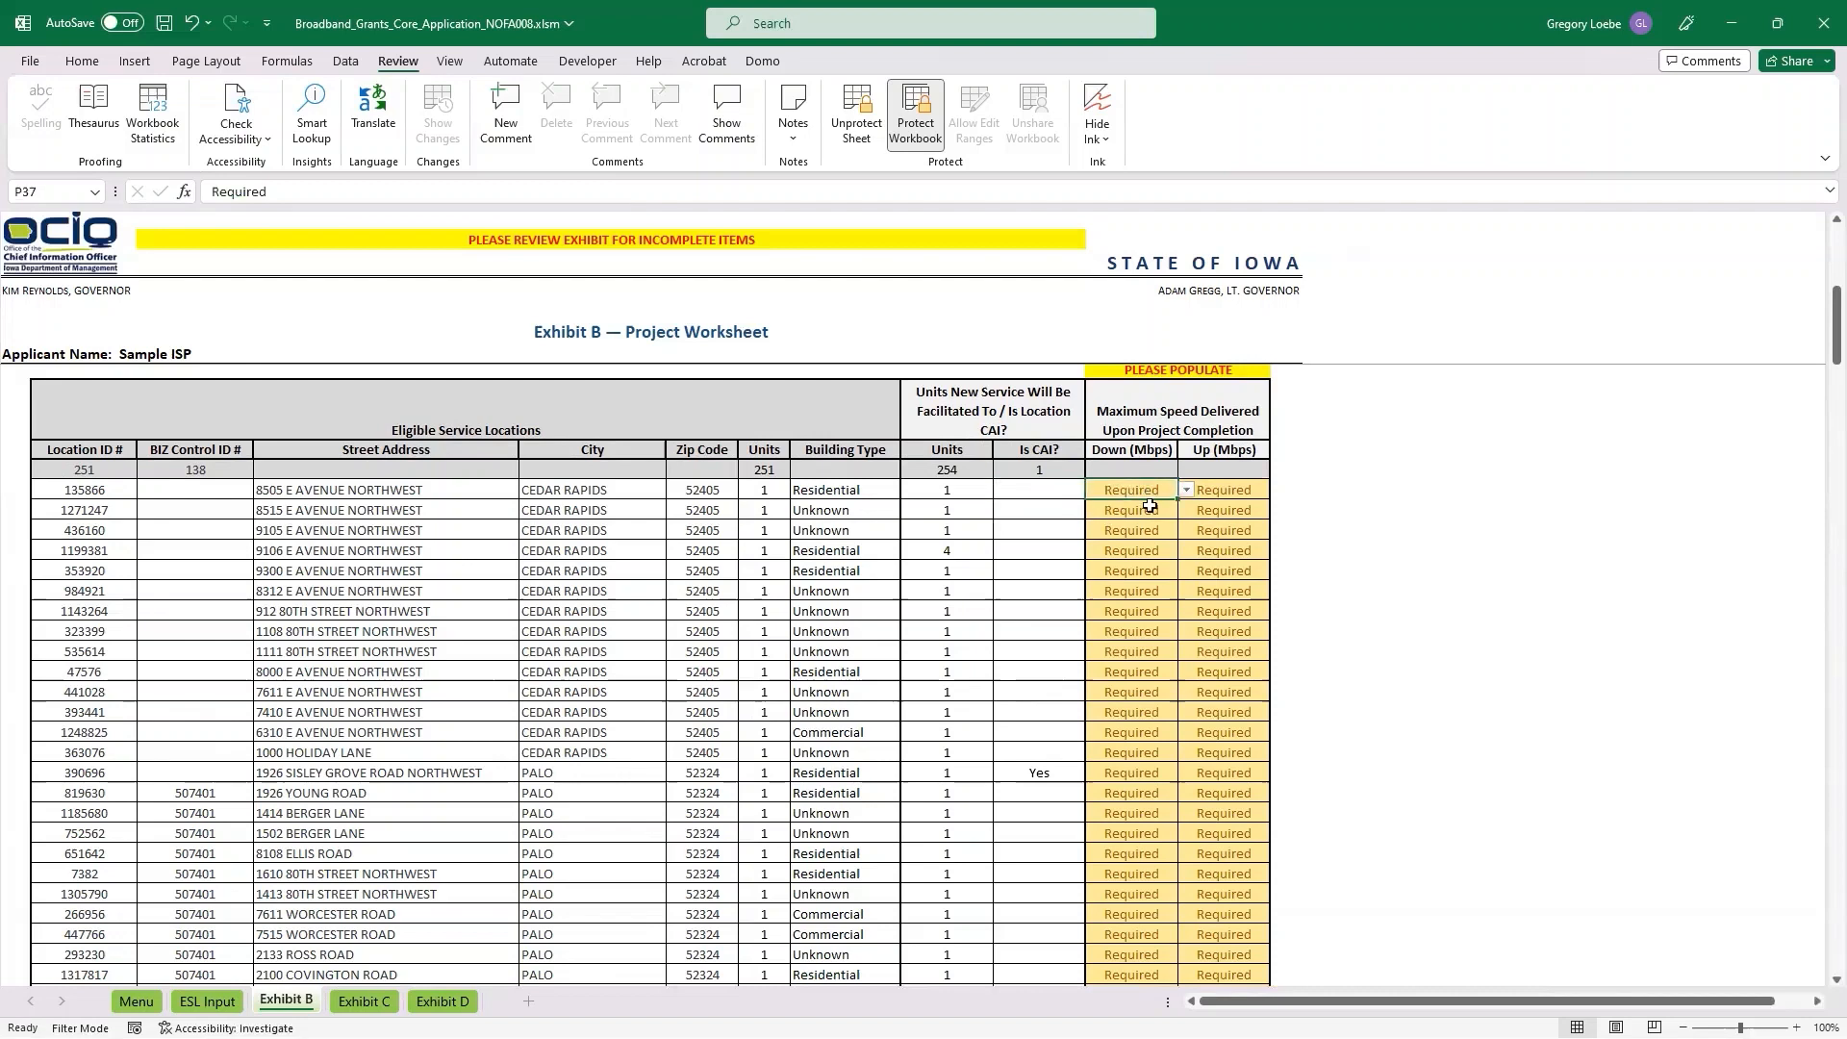
{"action": "type", "text": "11"}
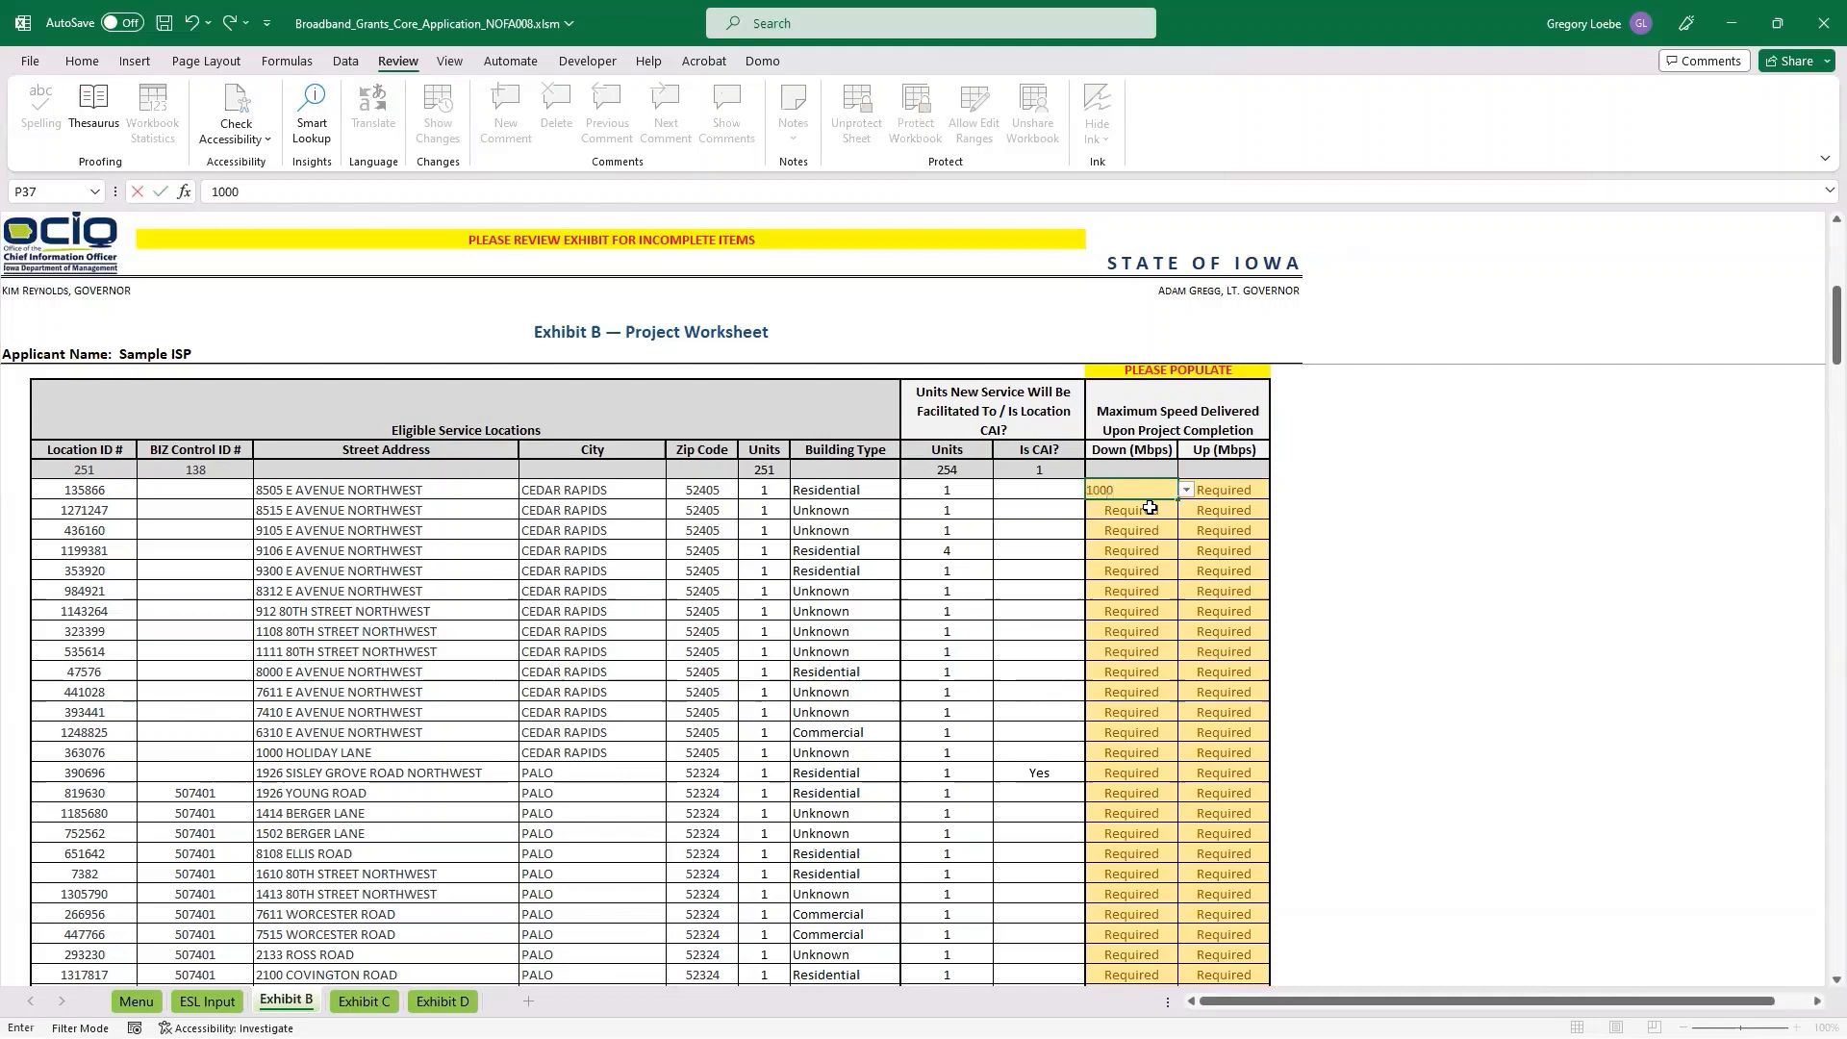
{"action": "key", "text": "Tab"}
{"action": "type", "text": "10"}
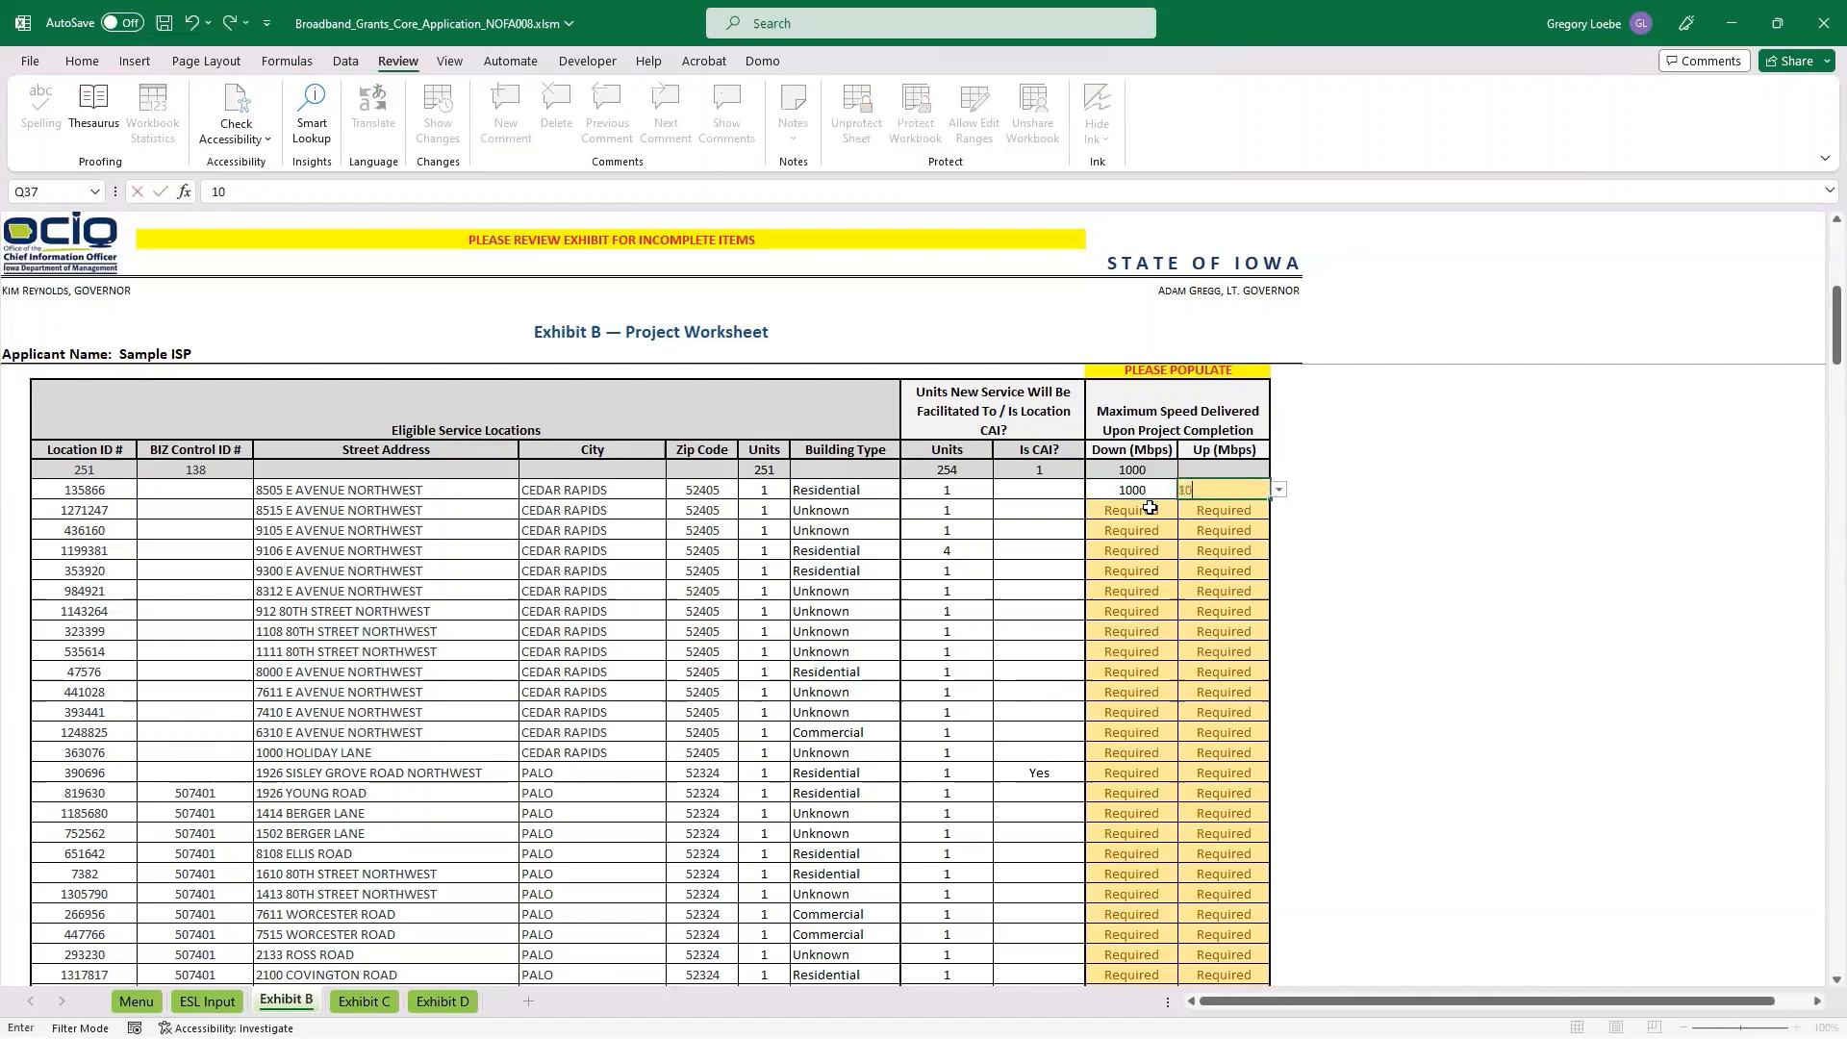
{"action": "type", "text": "00"}
{"action": "key", "text": "Return"}
{"action": "left_click_drag", "start_coordinate": [1148, 489], "coordinate": [1253, 489]}
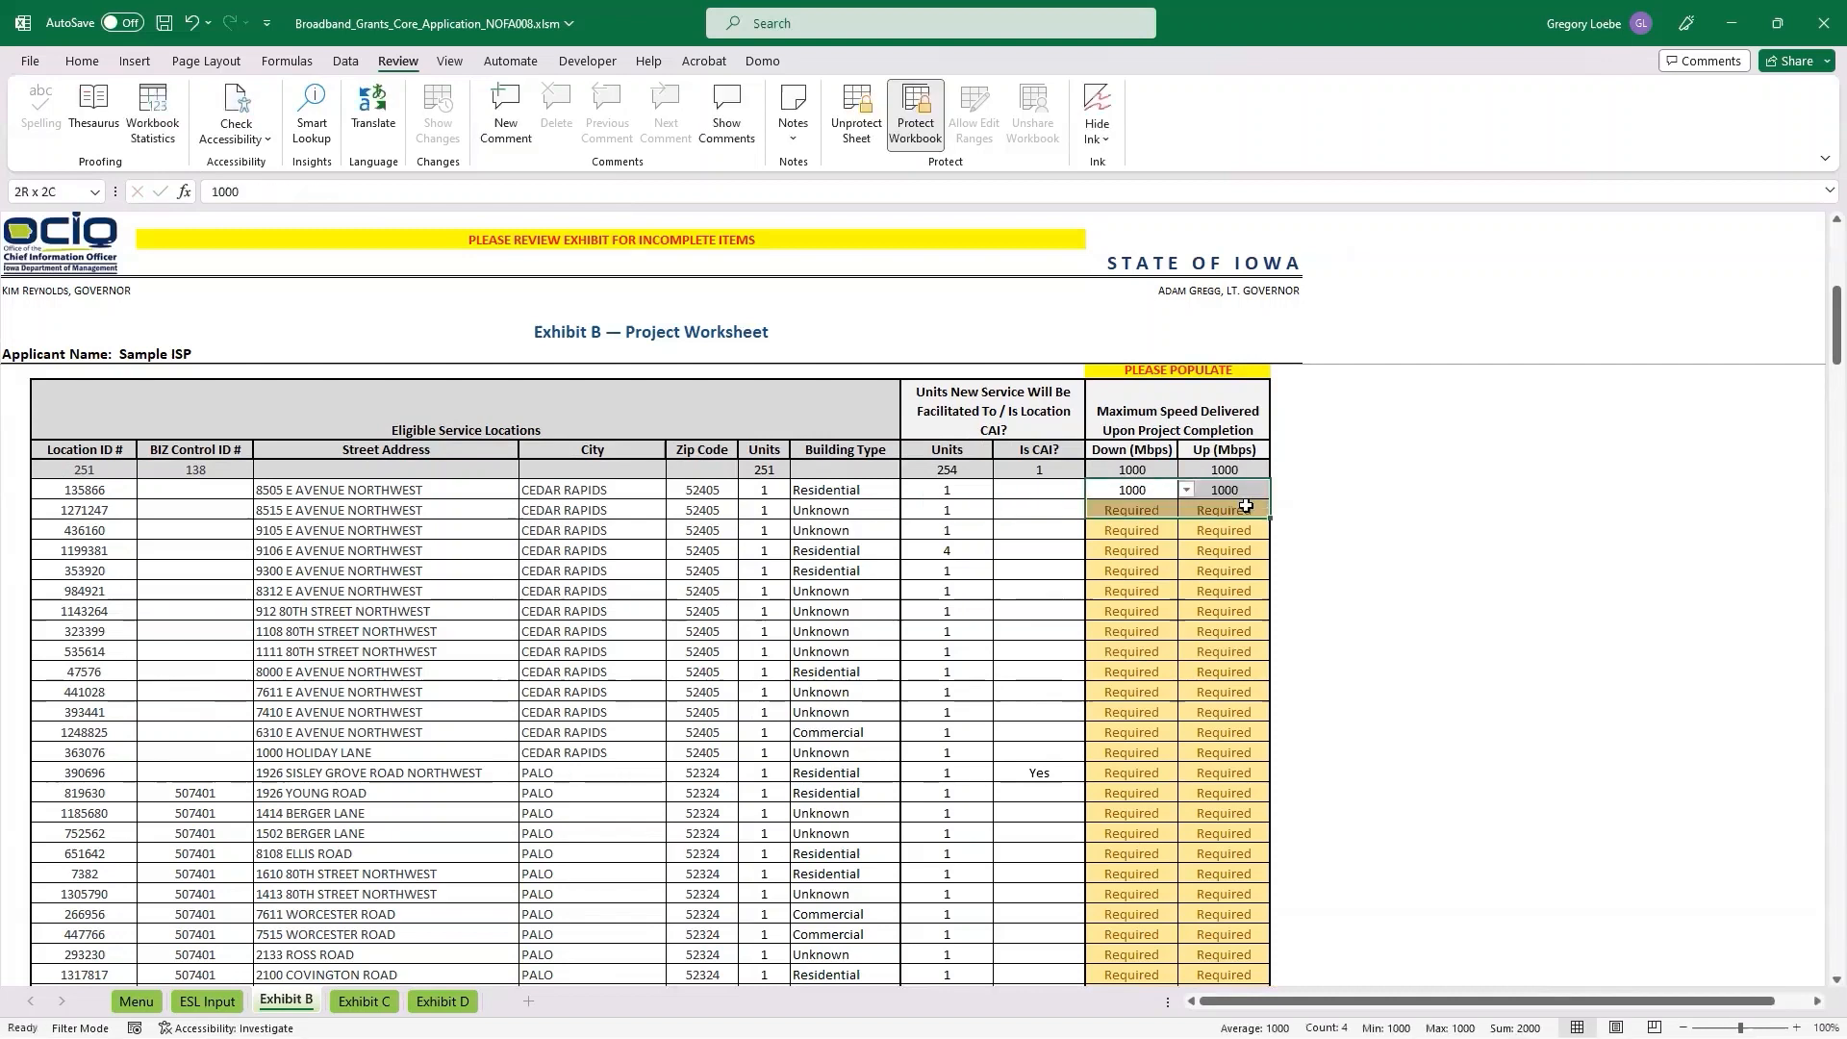
{"action": "double_click", "coordinate": [1269, 498]}
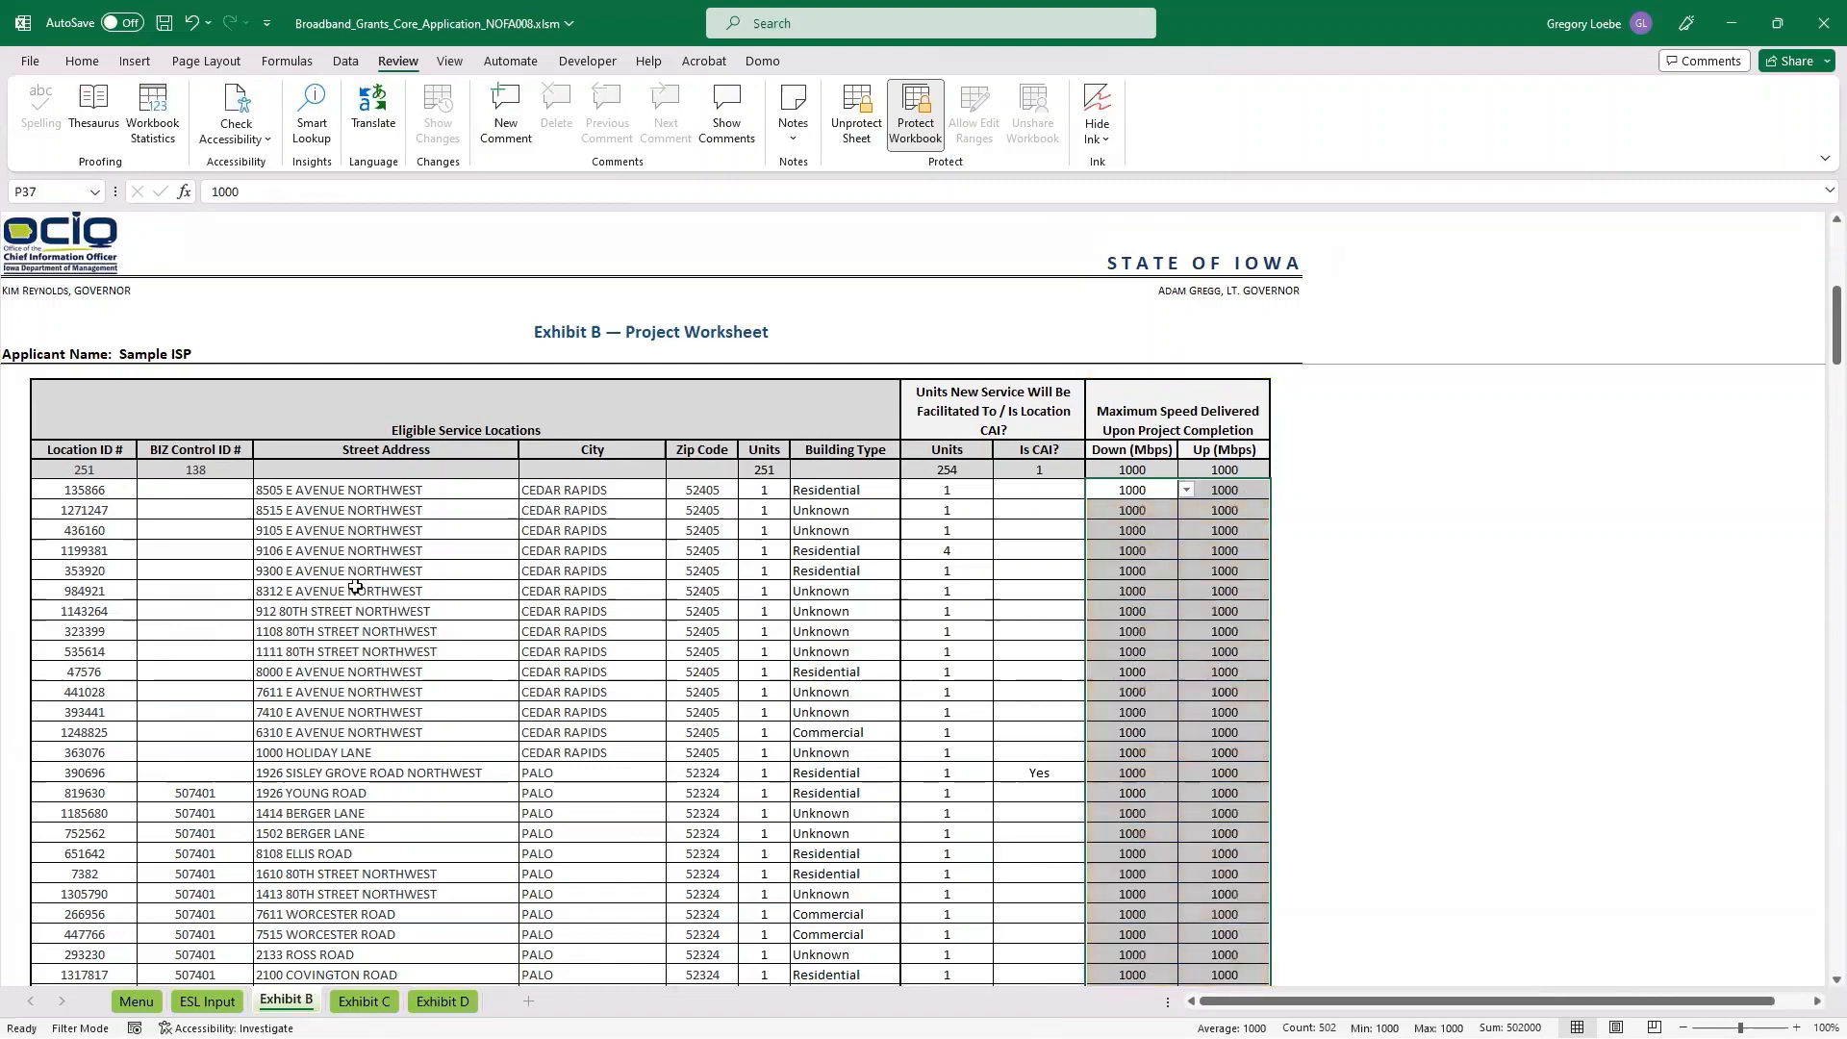
Review the application calculations in Exhibit B and the project cost, BIZ location and federal funding sections of Exhibit C.
{"action": "scroll", "coordinate": [353, 584], "scroll_direction": "up", "scroll_amount": 5}
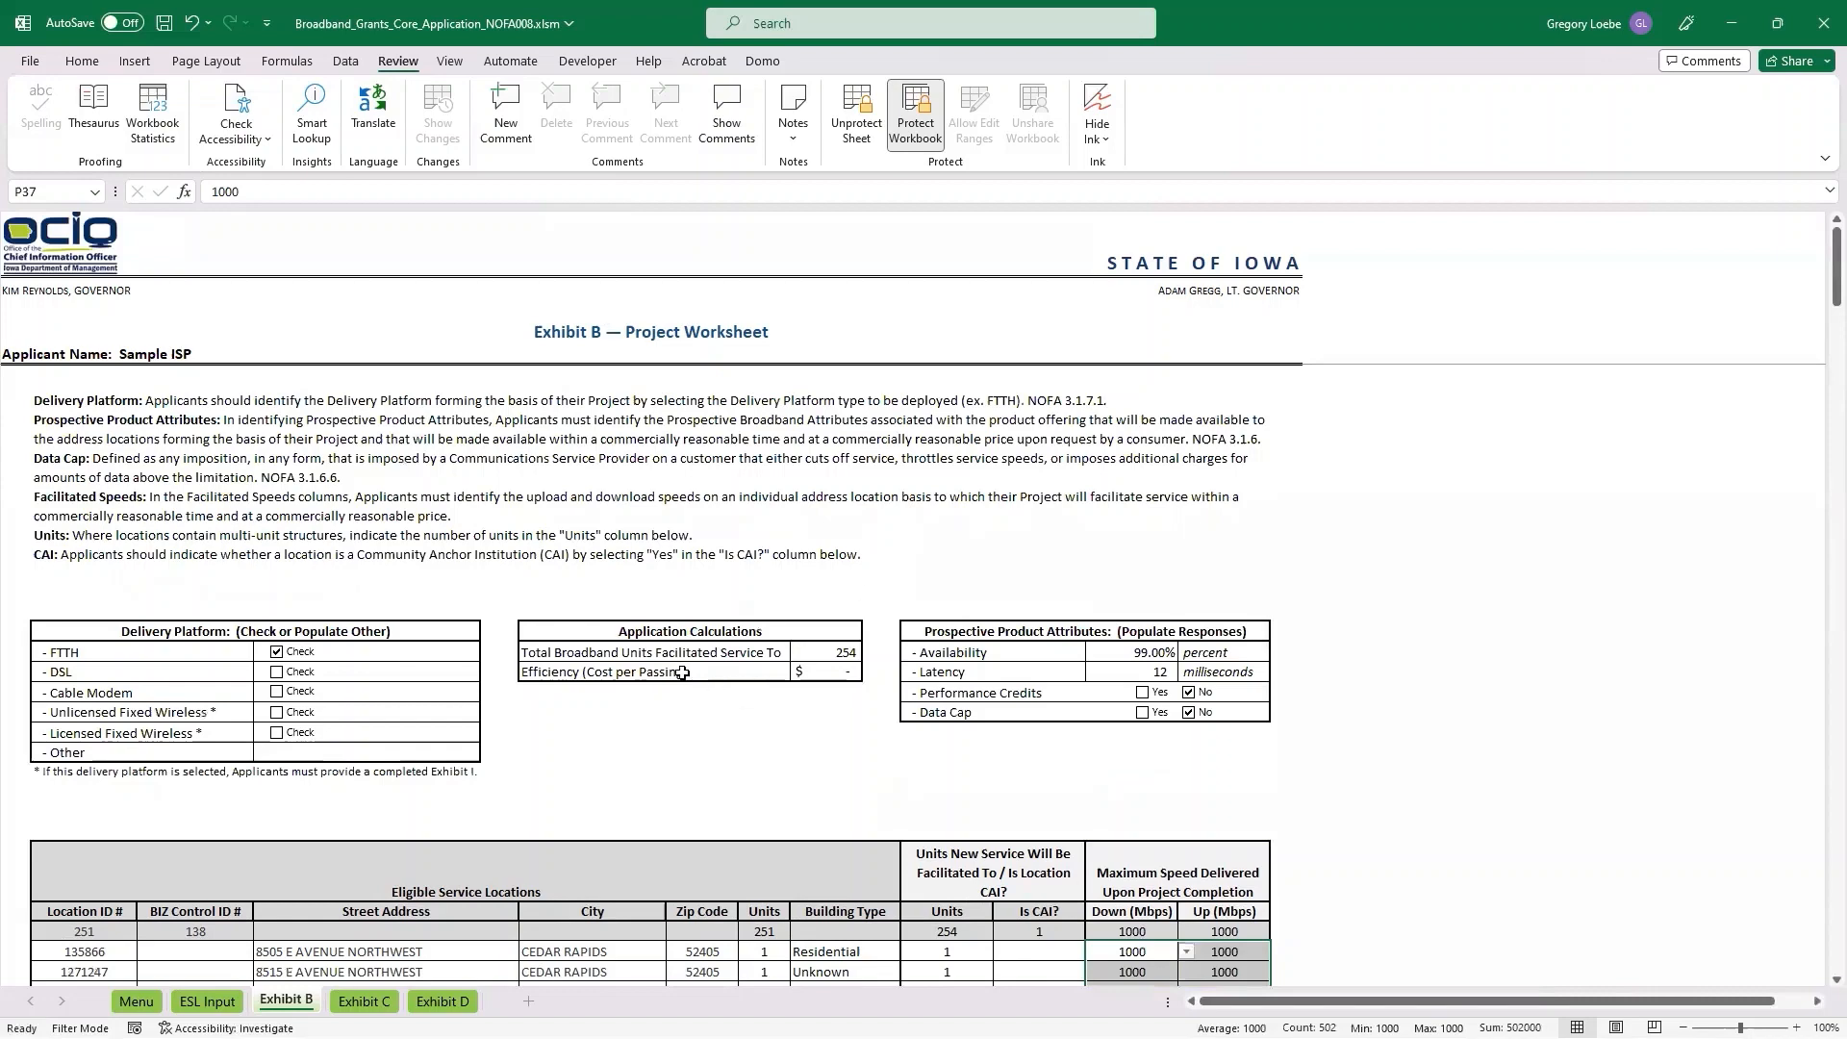
{"action": "scroll", "coordinate": [566, 577], "scroll_direction": "down", "scroll_amount": 2}
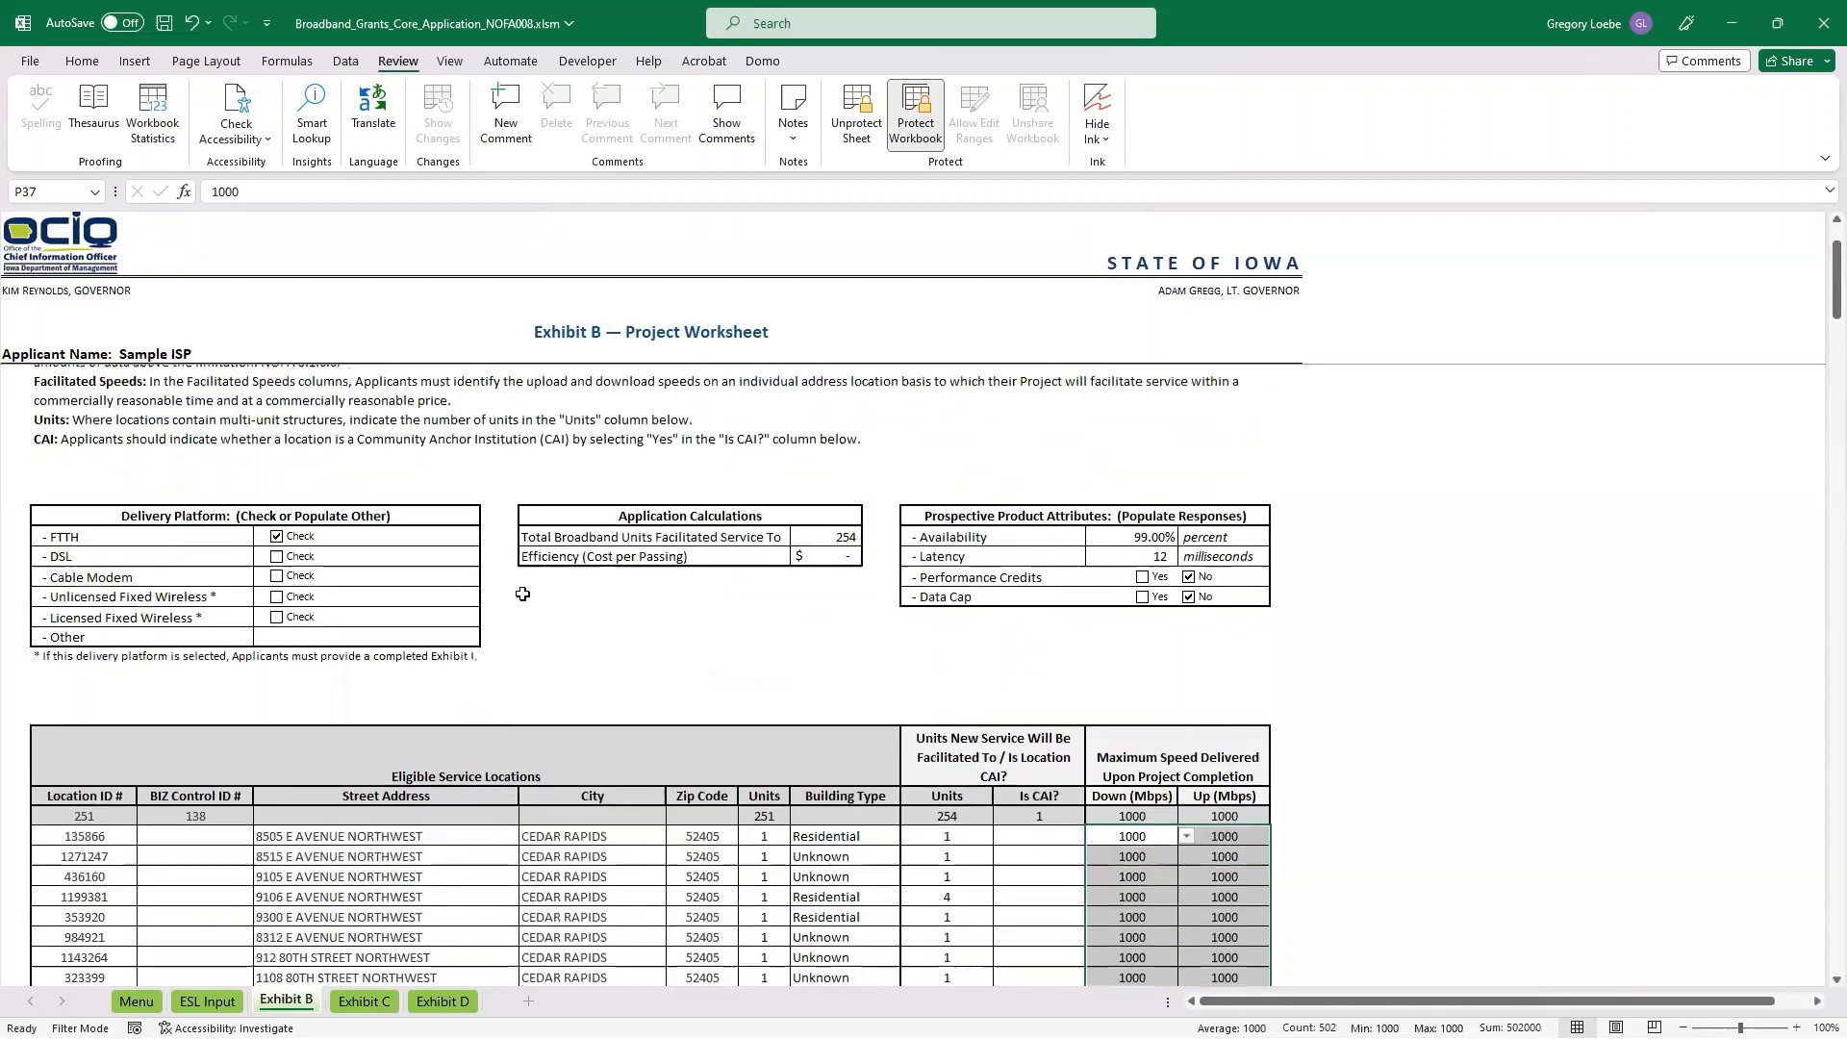
{"action": "scroll", "coordinate": [516, 582], "scroll_direction": "down", "scroll_amount": 2}
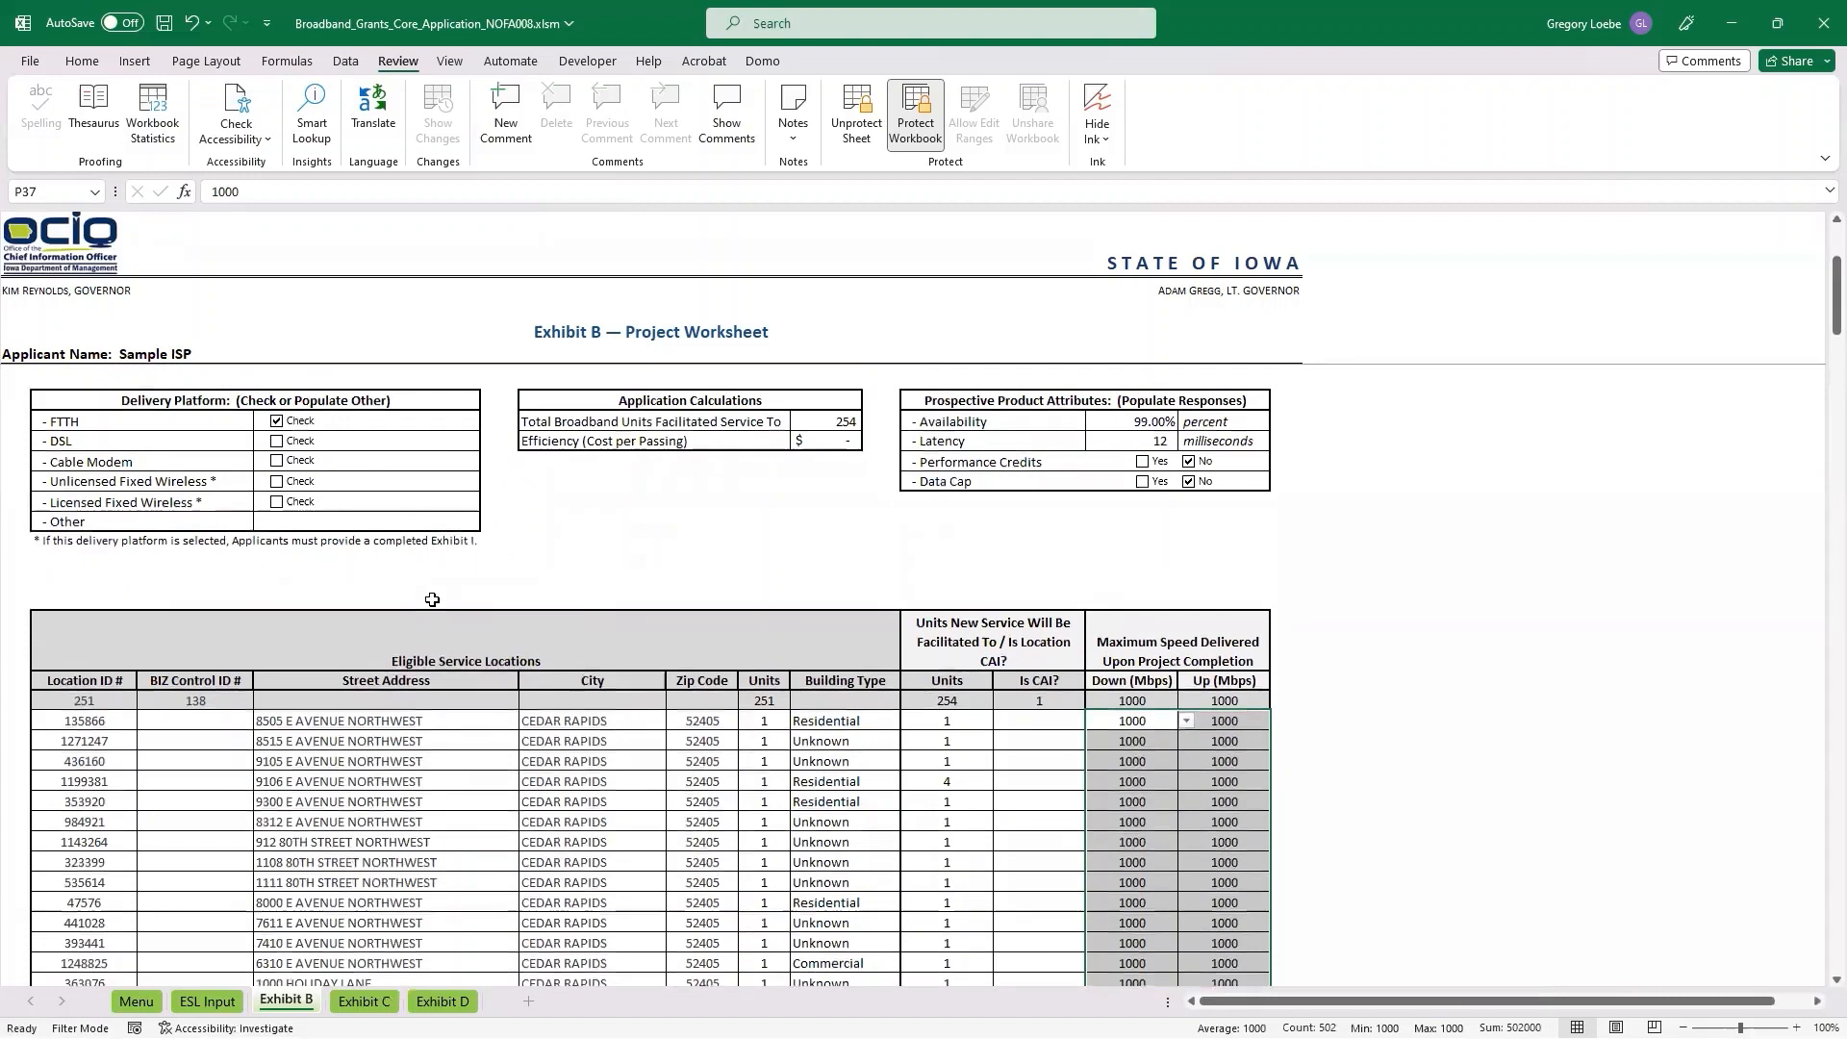
{"action": "left_click", "coordinate": [363, 1002]}
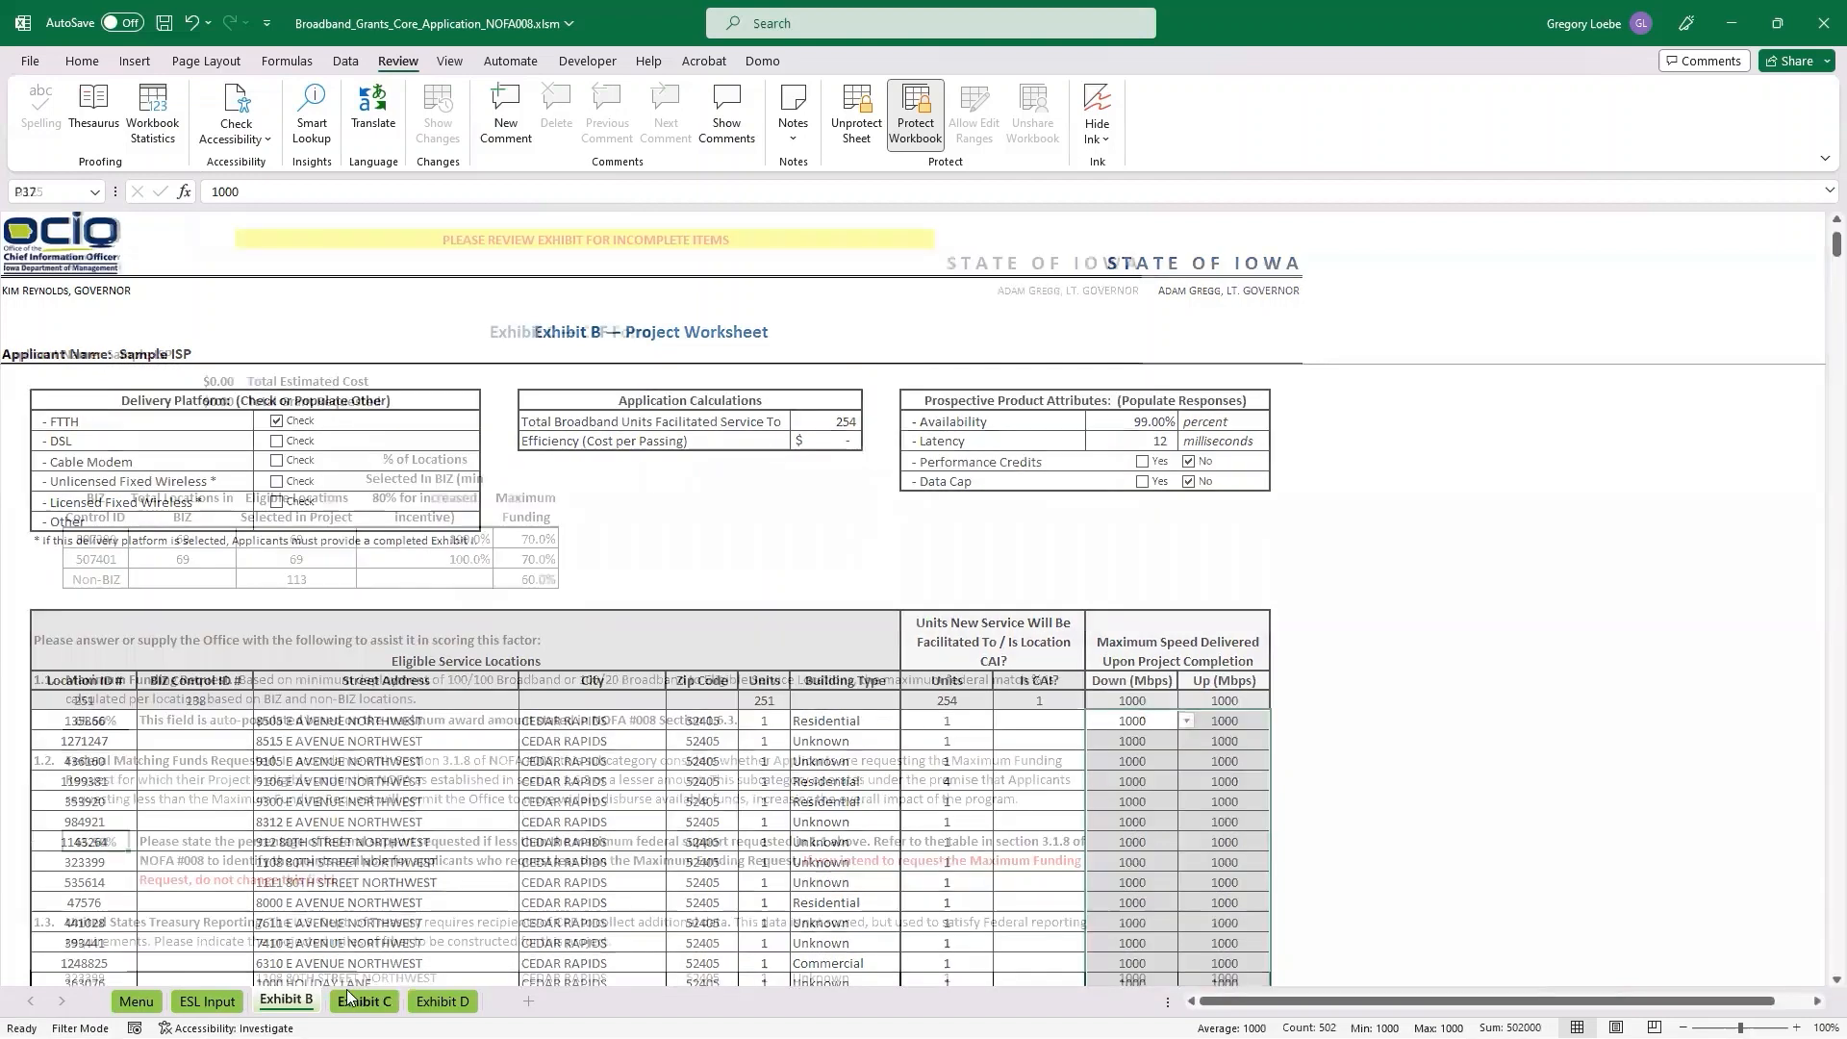
{"action": "scroll", "coordinate": [428, 849], "scroll_direction": "up", "scroll_amount": 2}
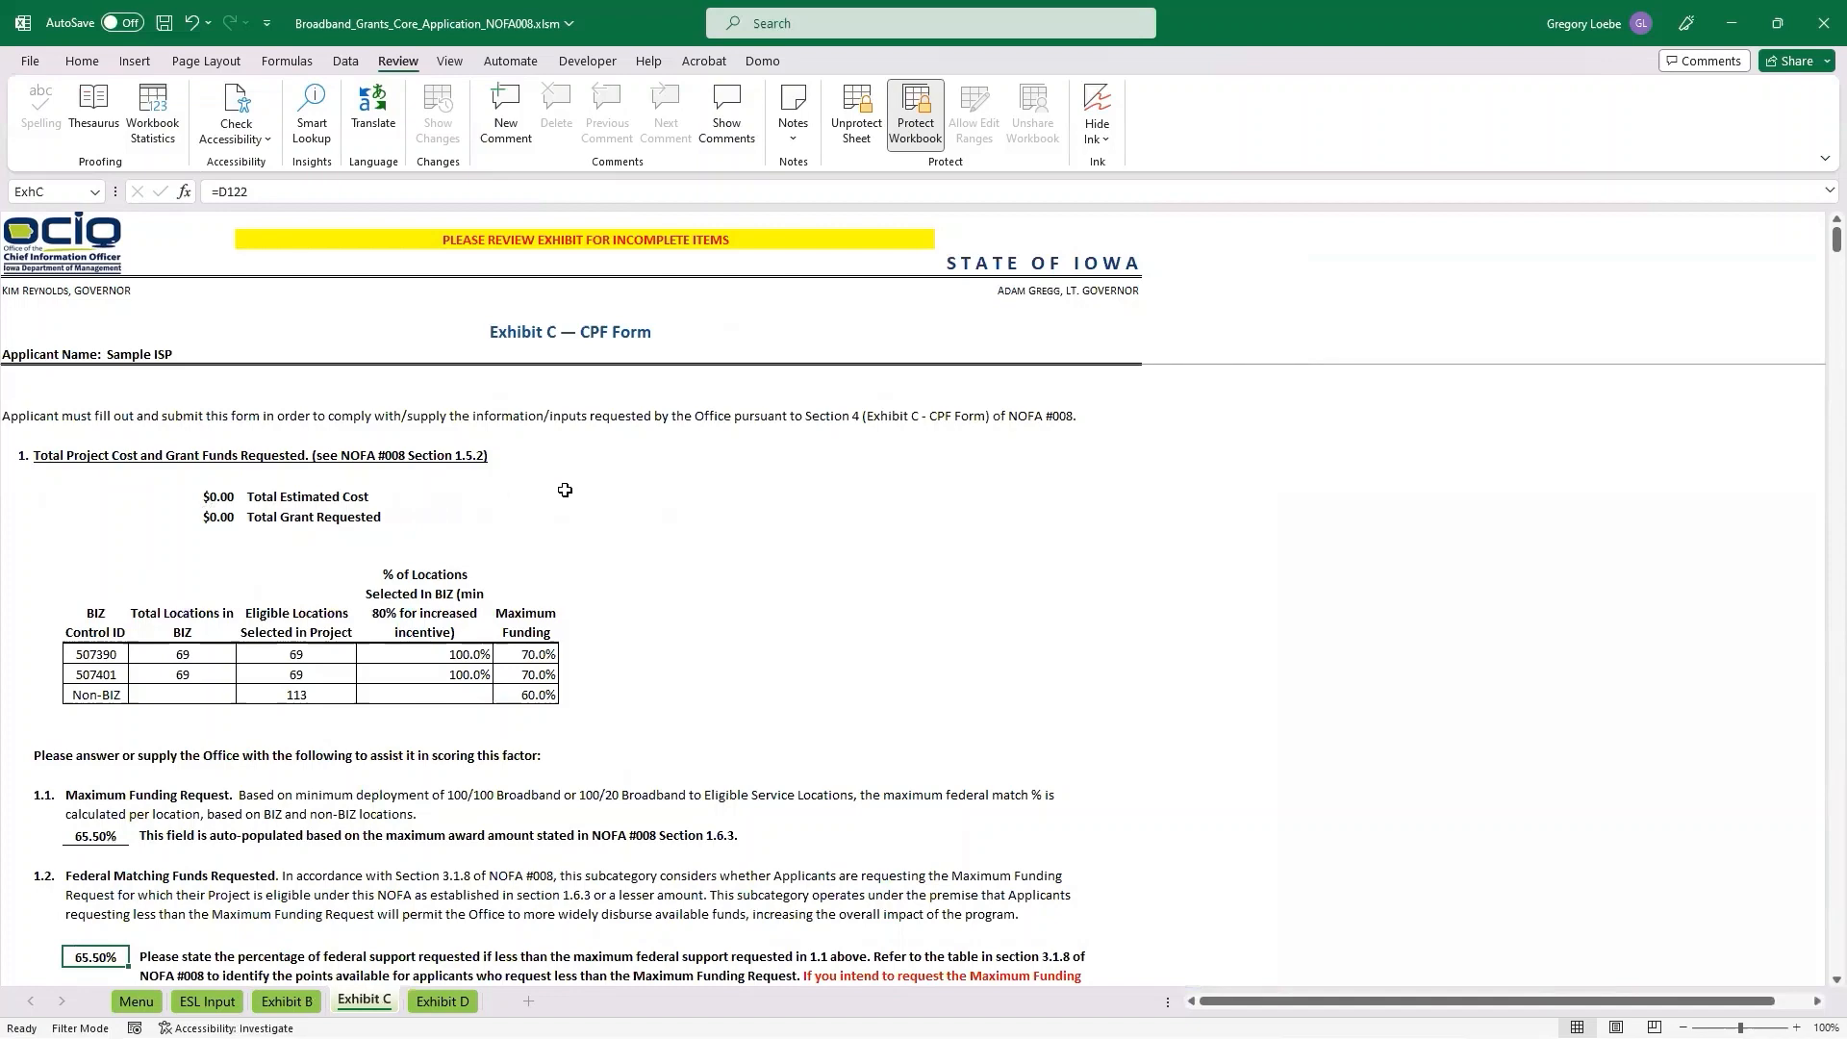
{"action": "scroll", "coordinate": [565, 490], "scroll_direction": "down", "scroll_amount": 1}
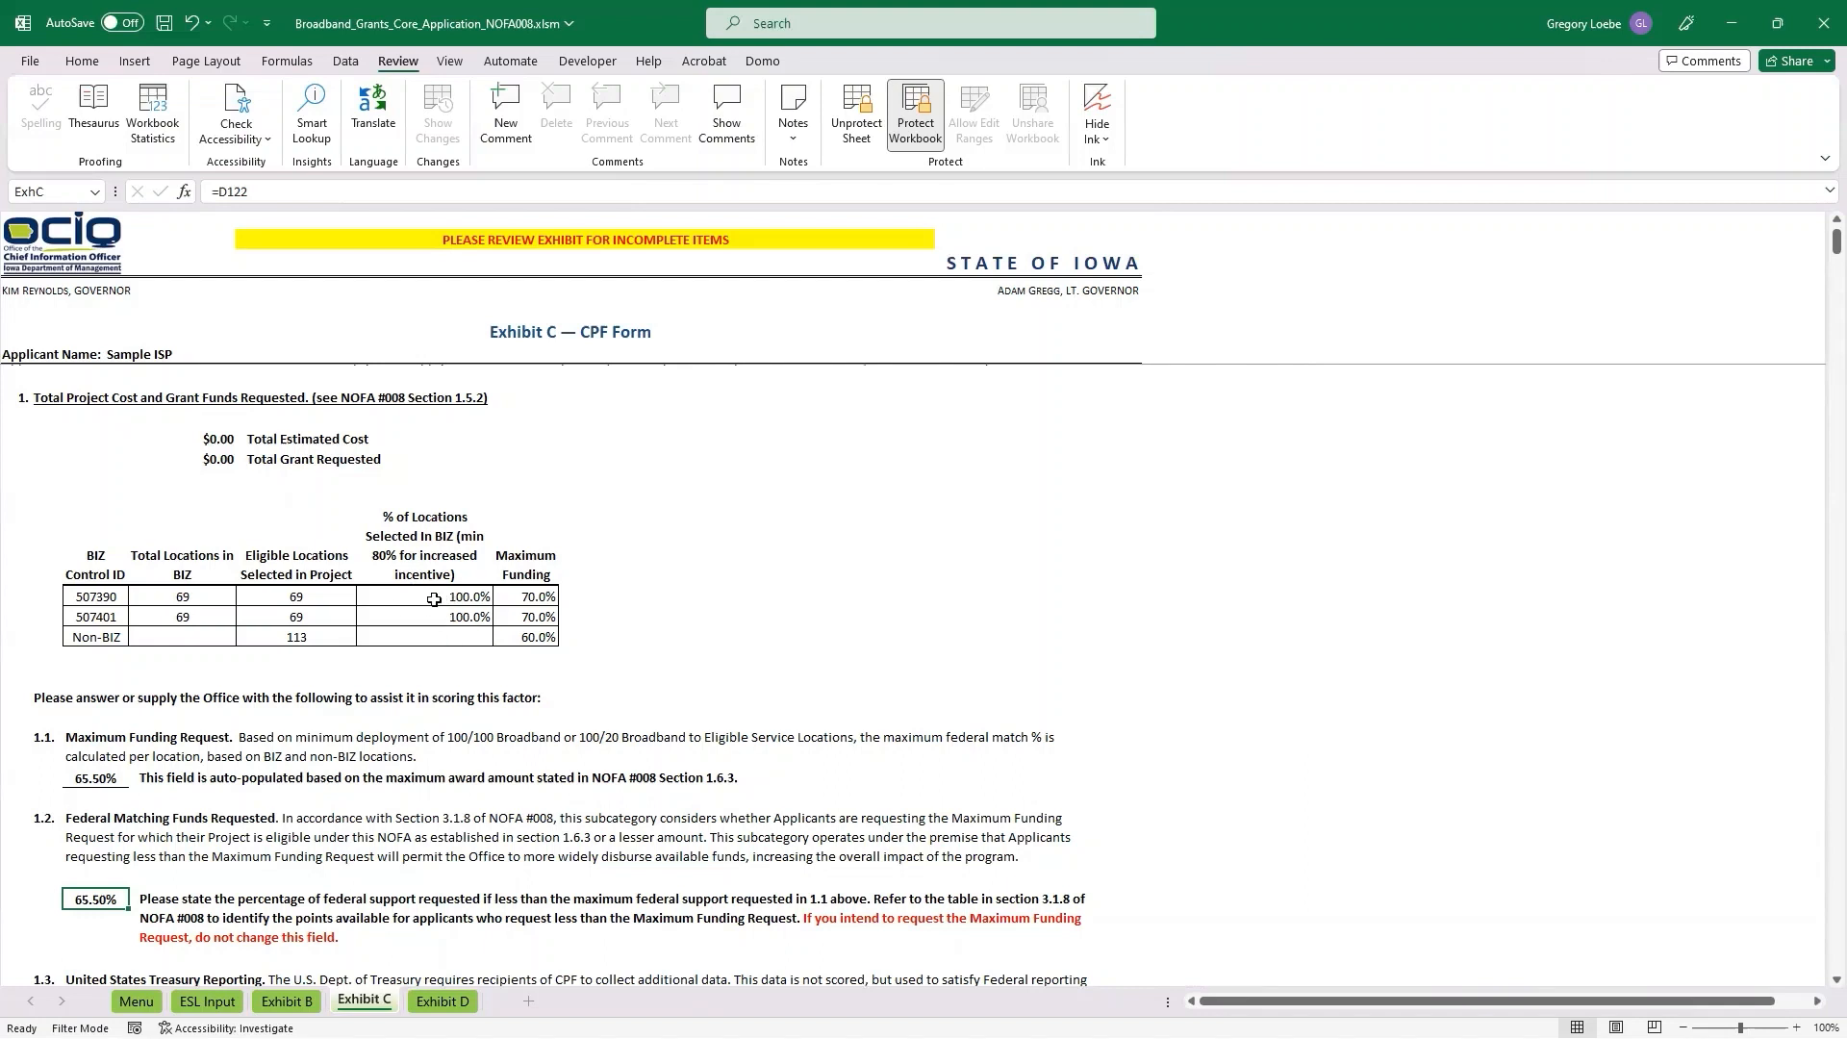
{"action": "scroll", "coordinate": [240, 635], "scroll_direction": "down", "scroll_amount": 2}
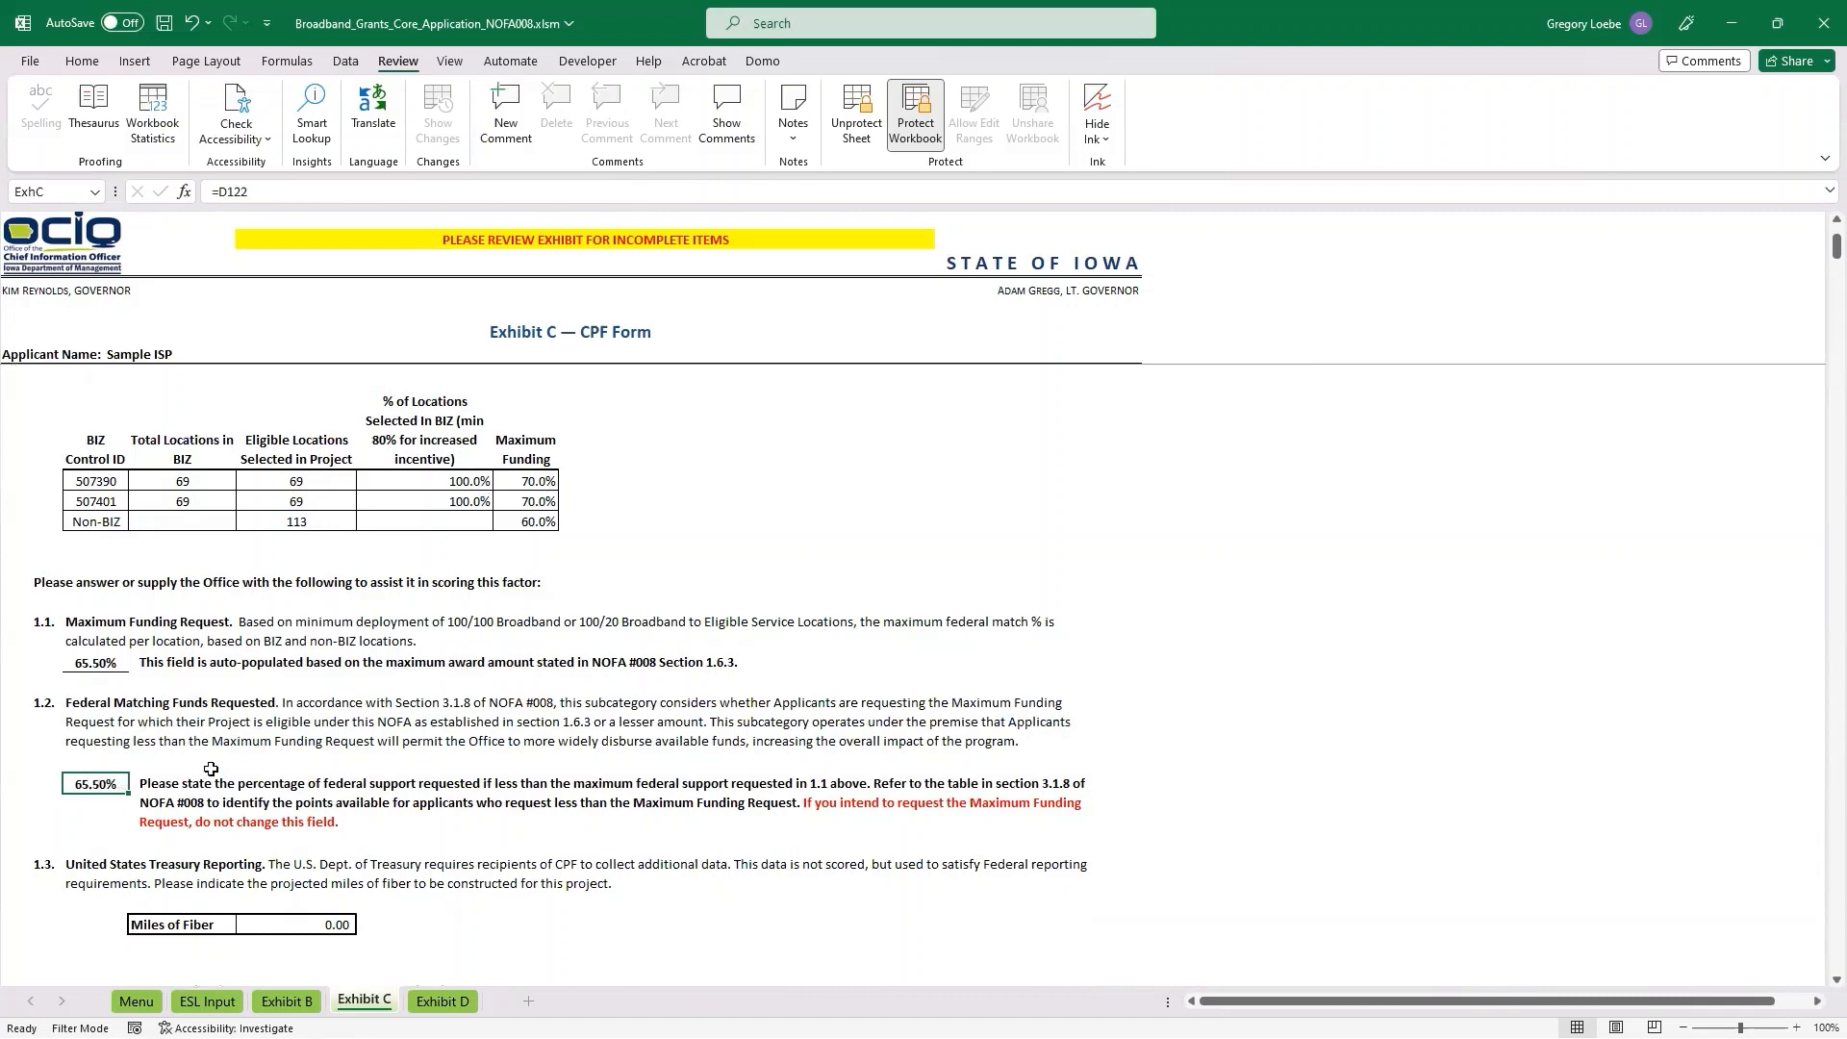
{"action": "scroll", "coordinate": [278, 777], "scroll_direction": "down", "scroll_amount": 2}
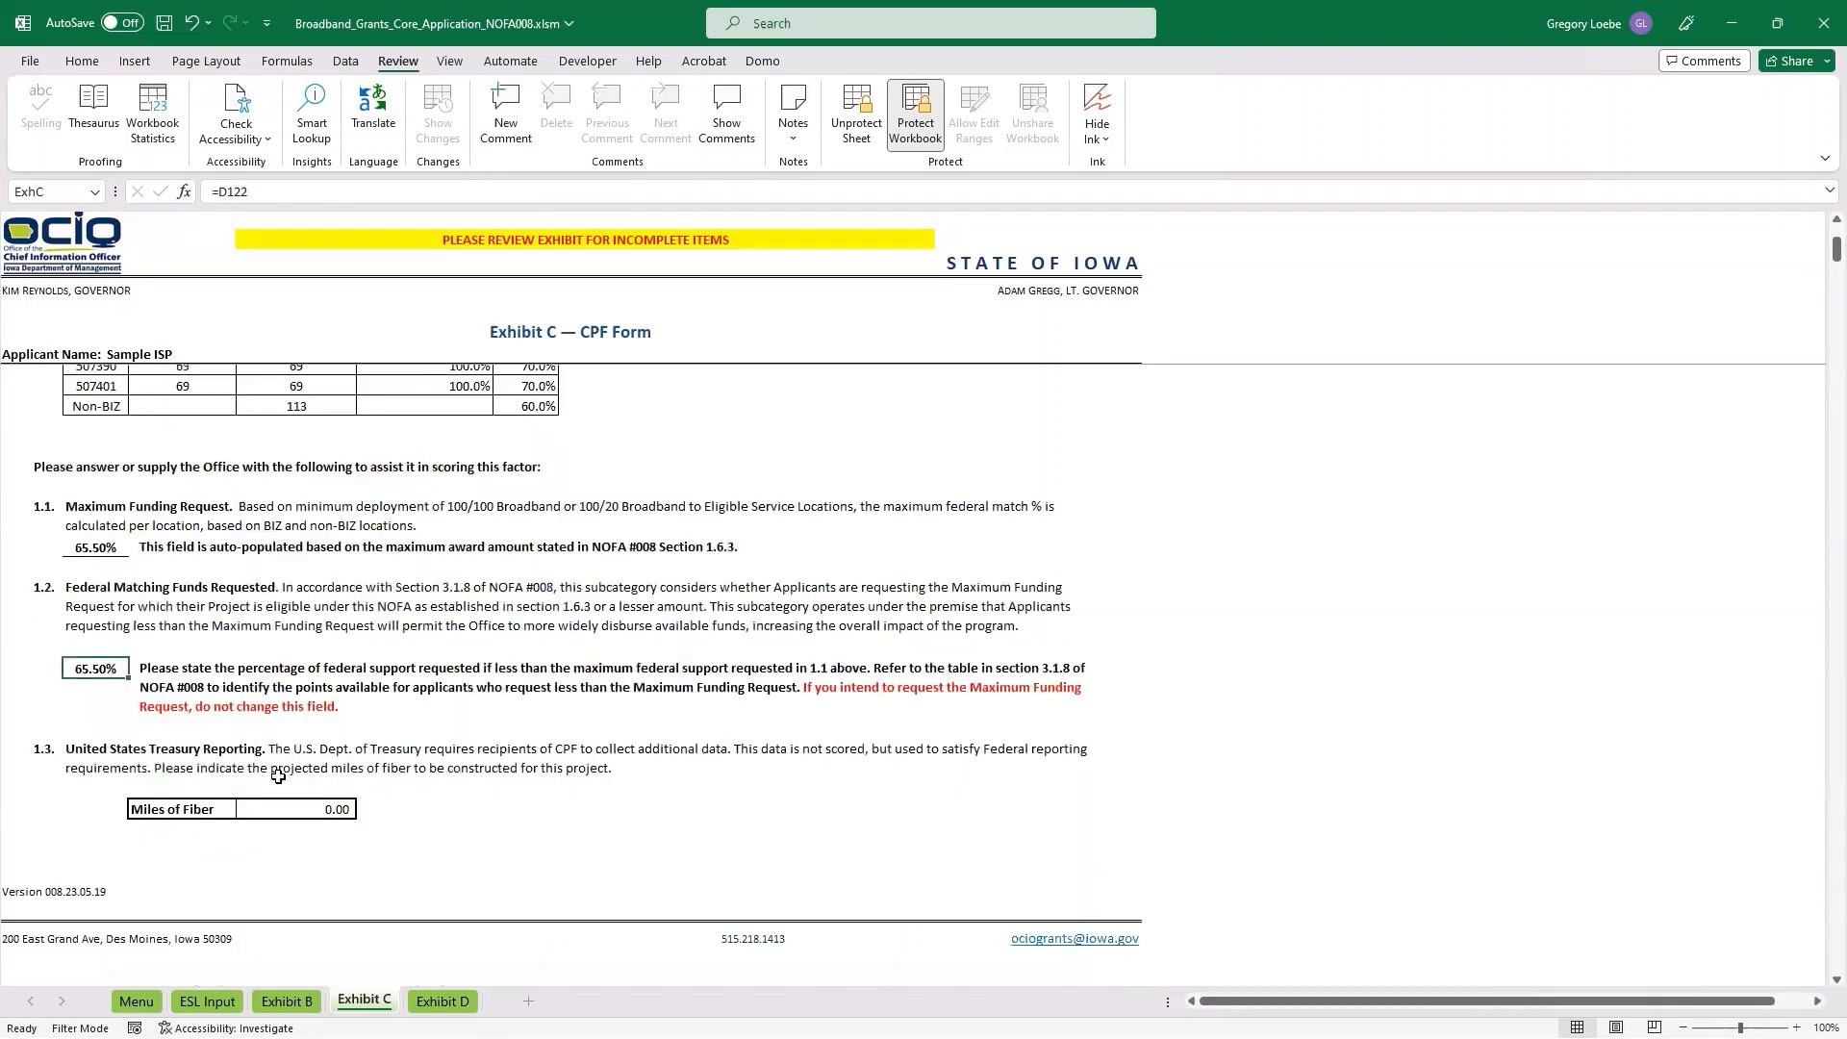
{"action": "scroll", "coordinate": [346, 666], "scroll_direction": "down", "scroll_amount": 2}
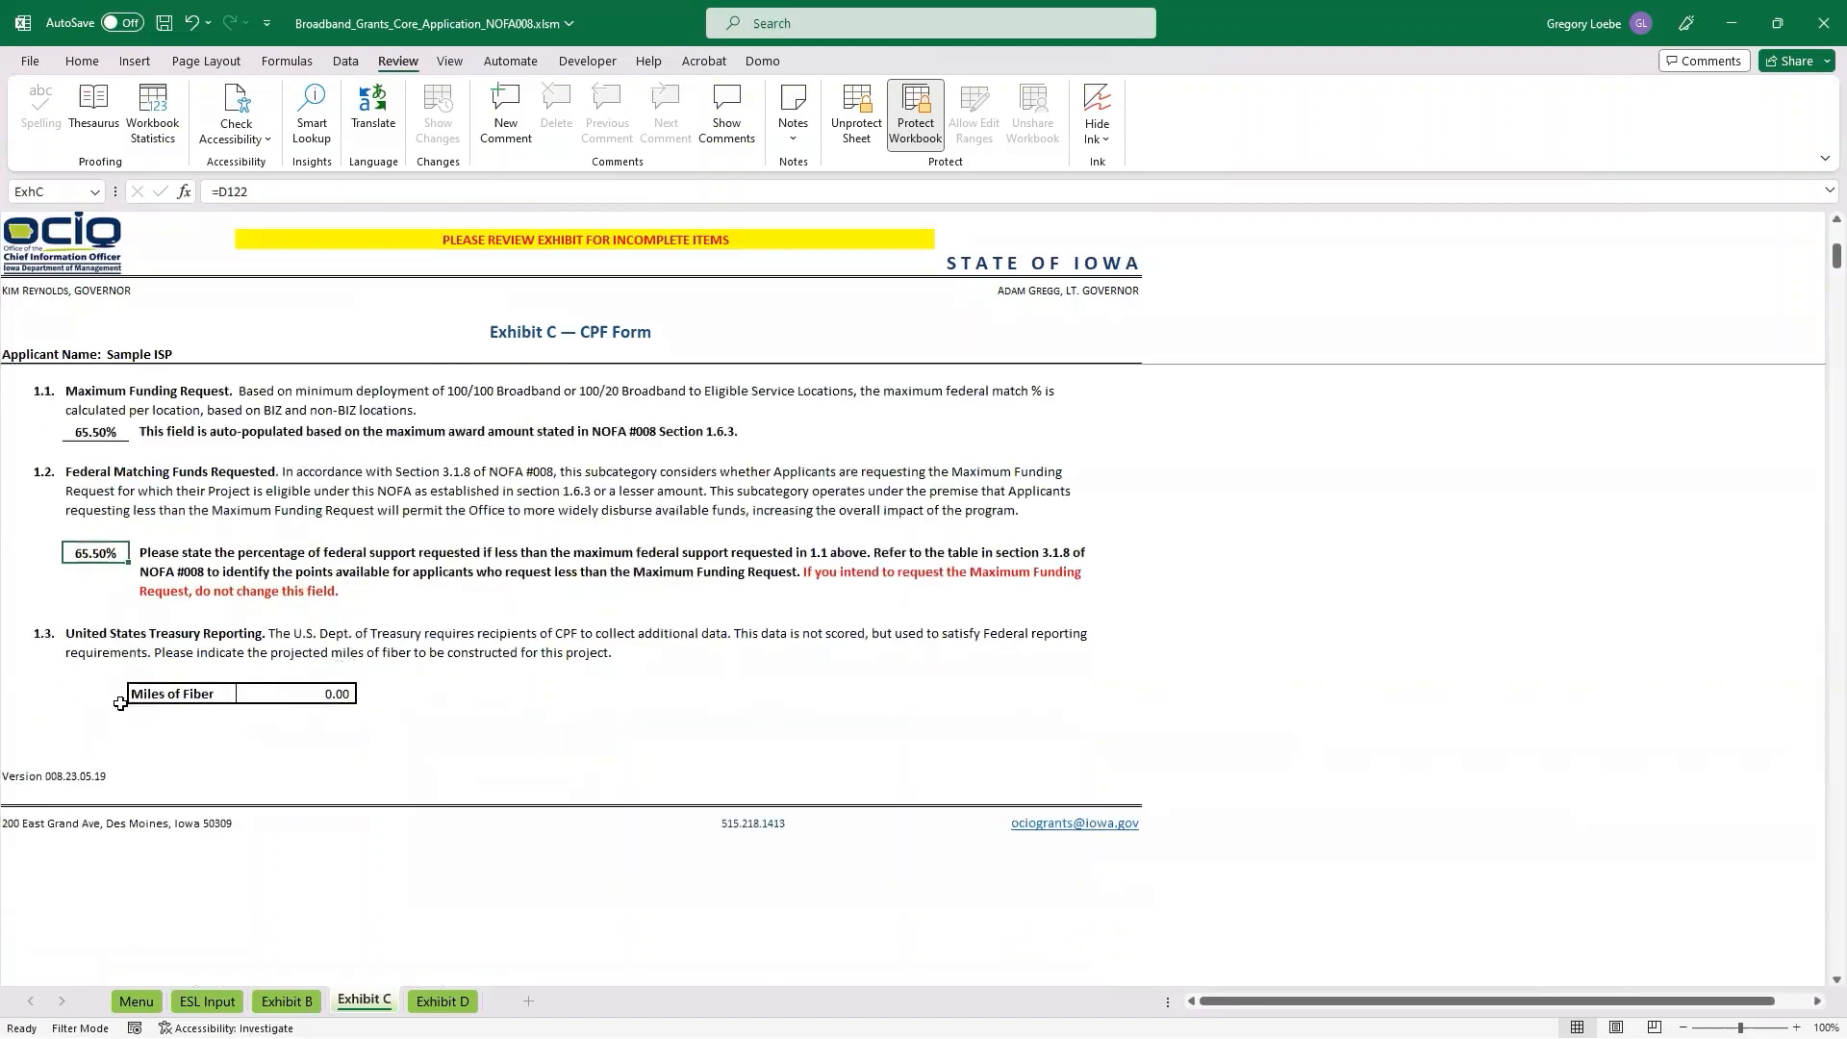
Set the projected Miles of Fiber in section 1.3 of Exhibit C to 100.
{"action": "left_click", "coordinate": [319, 693]}
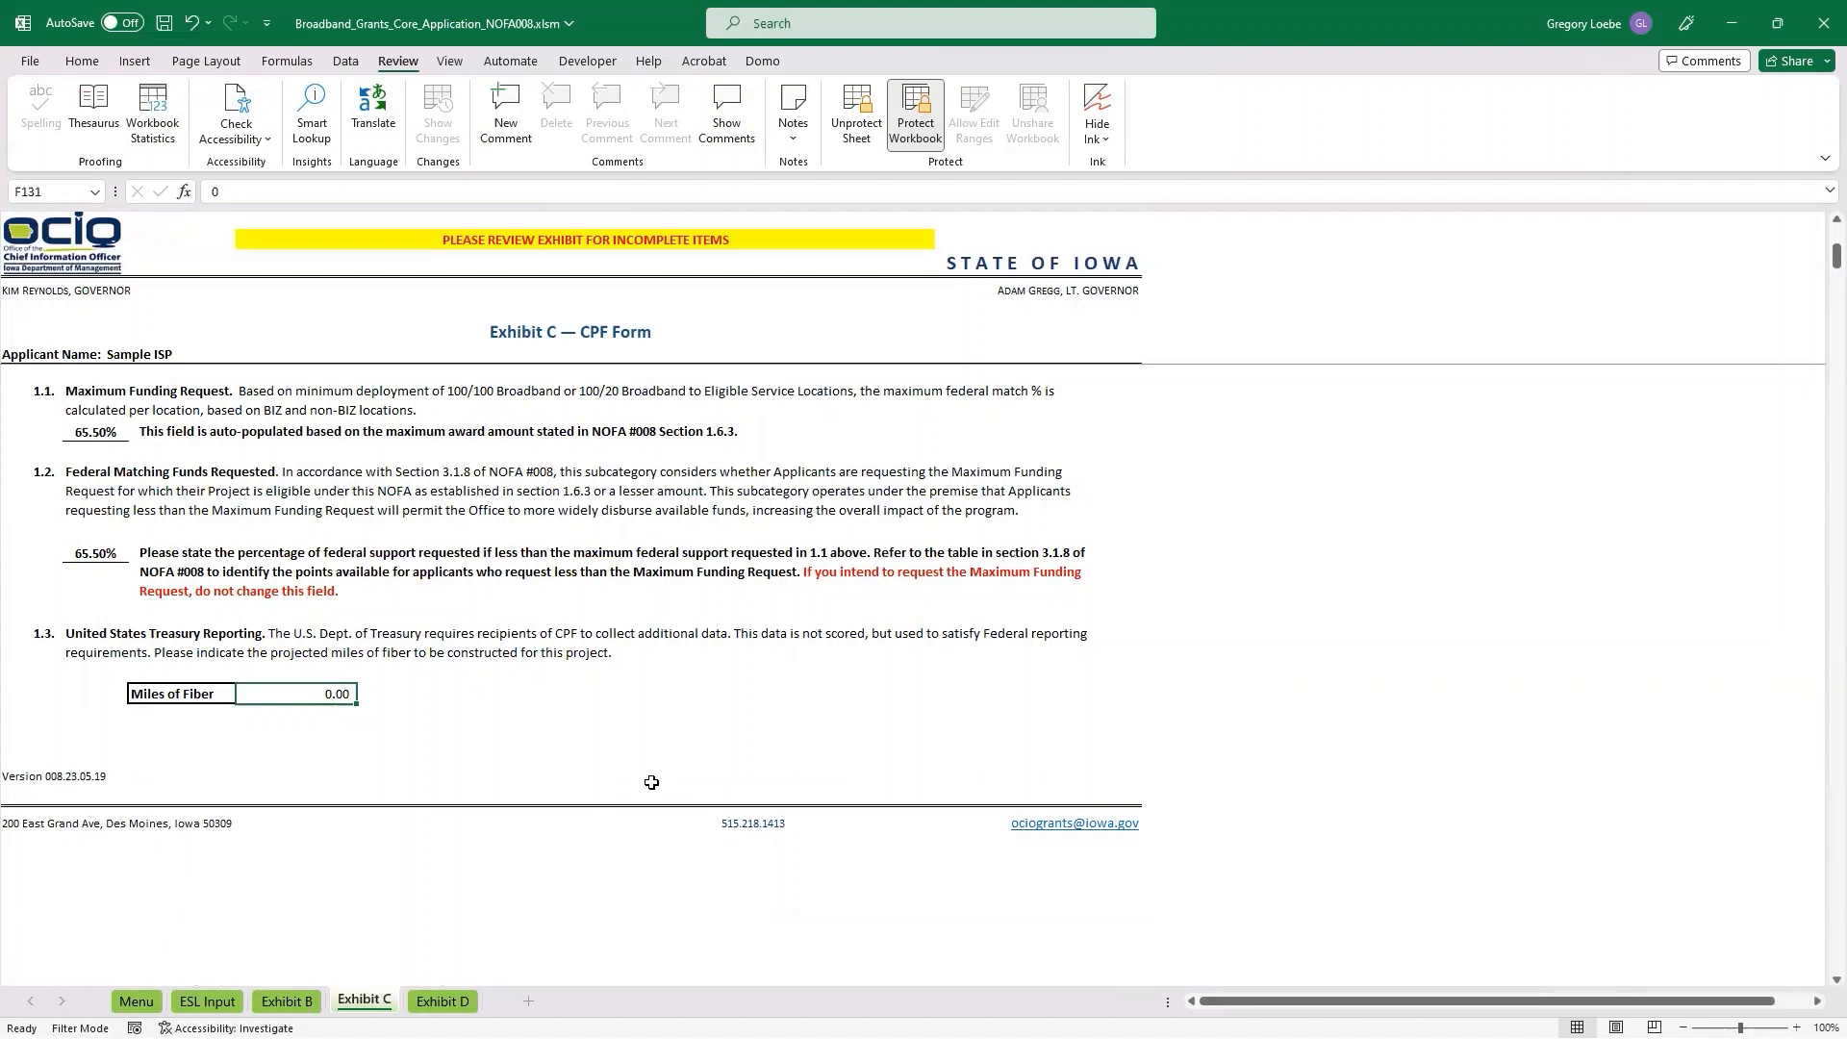
{"action": "type", "text": "100"}
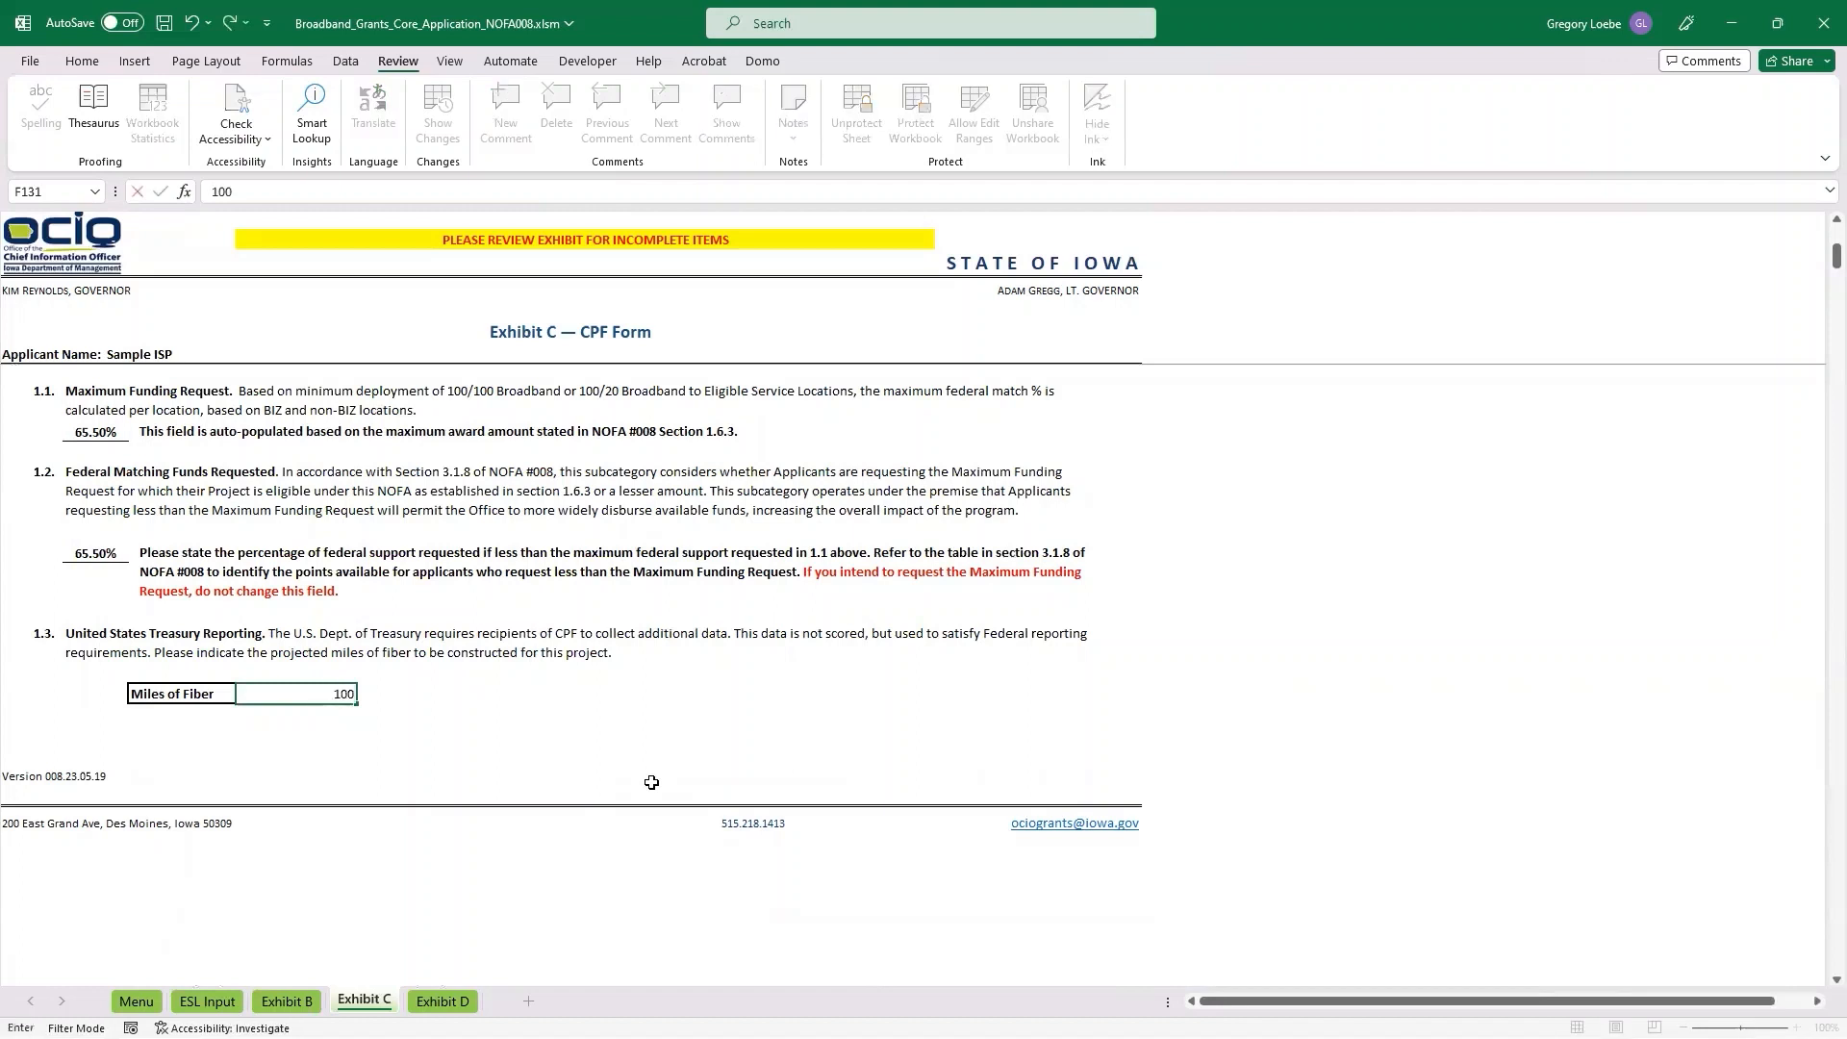
{"action": "key", "text": "Return"}
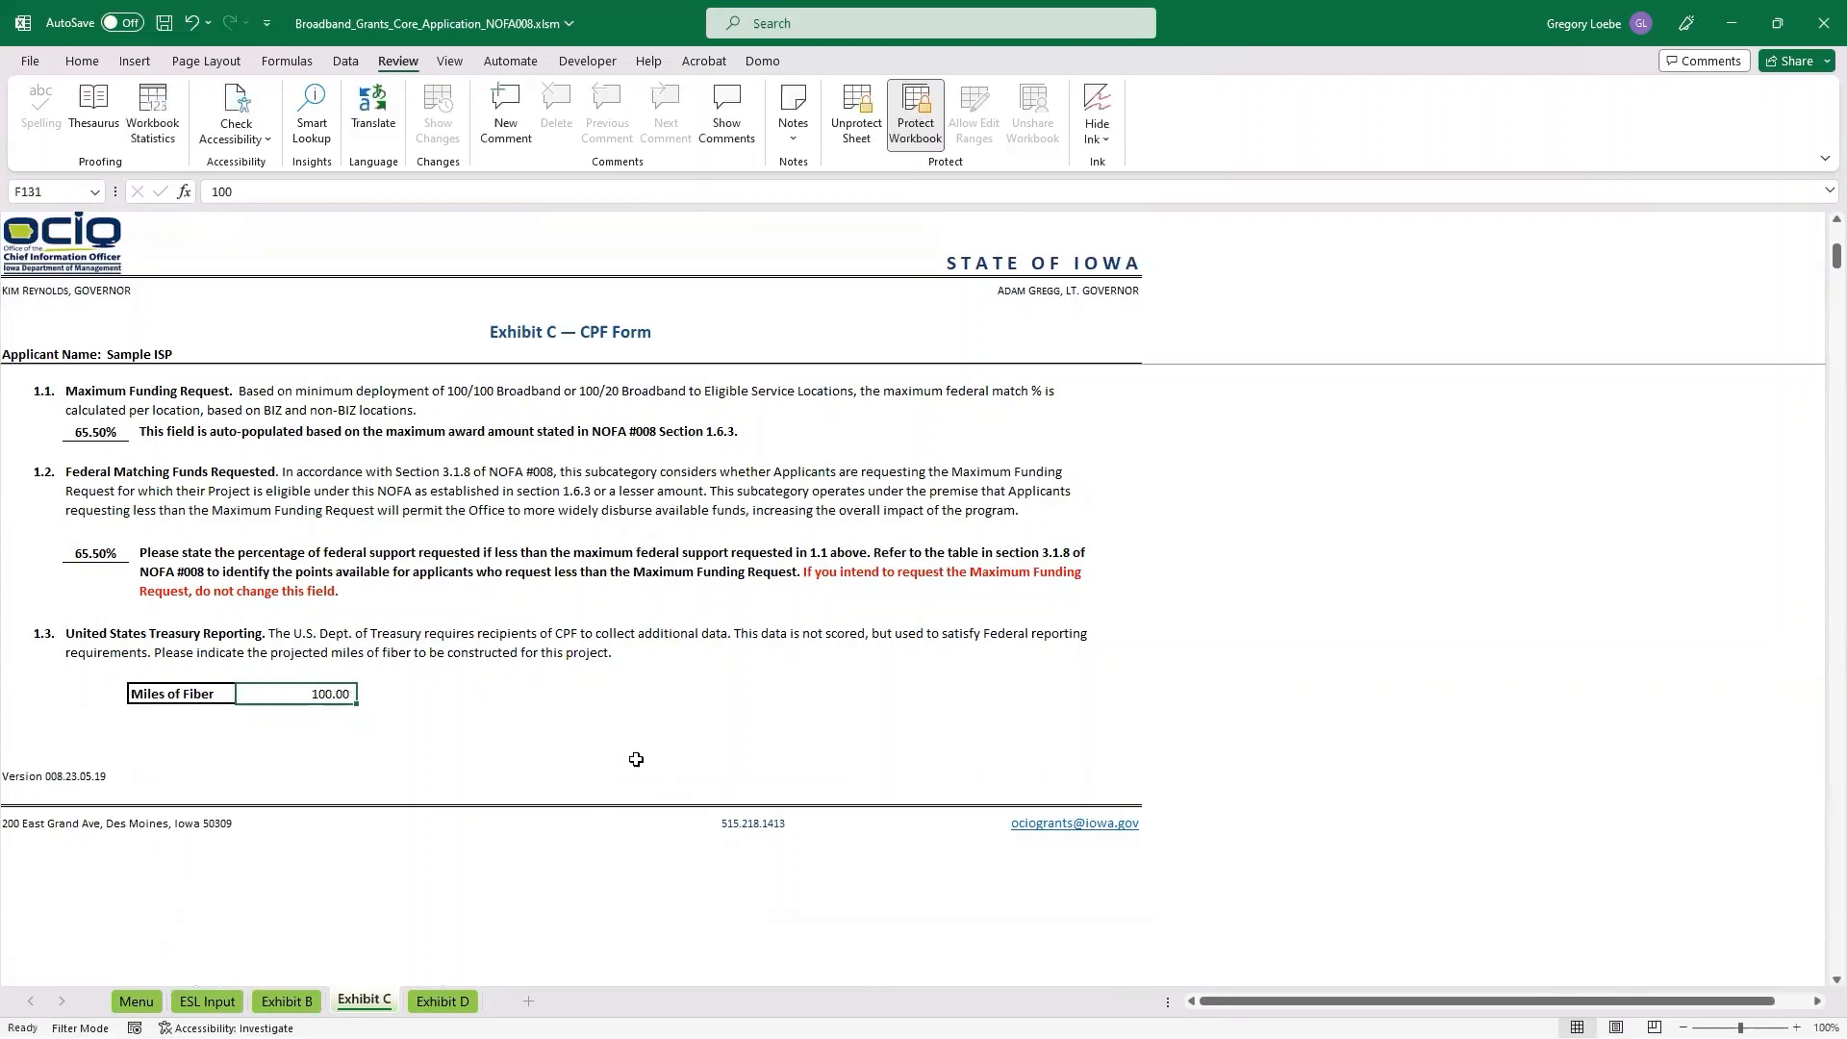
{"action": "scroll", "coordinate": [635, 758], "scroll_direction": "up", "scroll_amount": 3}
{"action": "scroll", "coordinate": [642, 643], "scroll_direction": "down", "scroll_amount": 4}
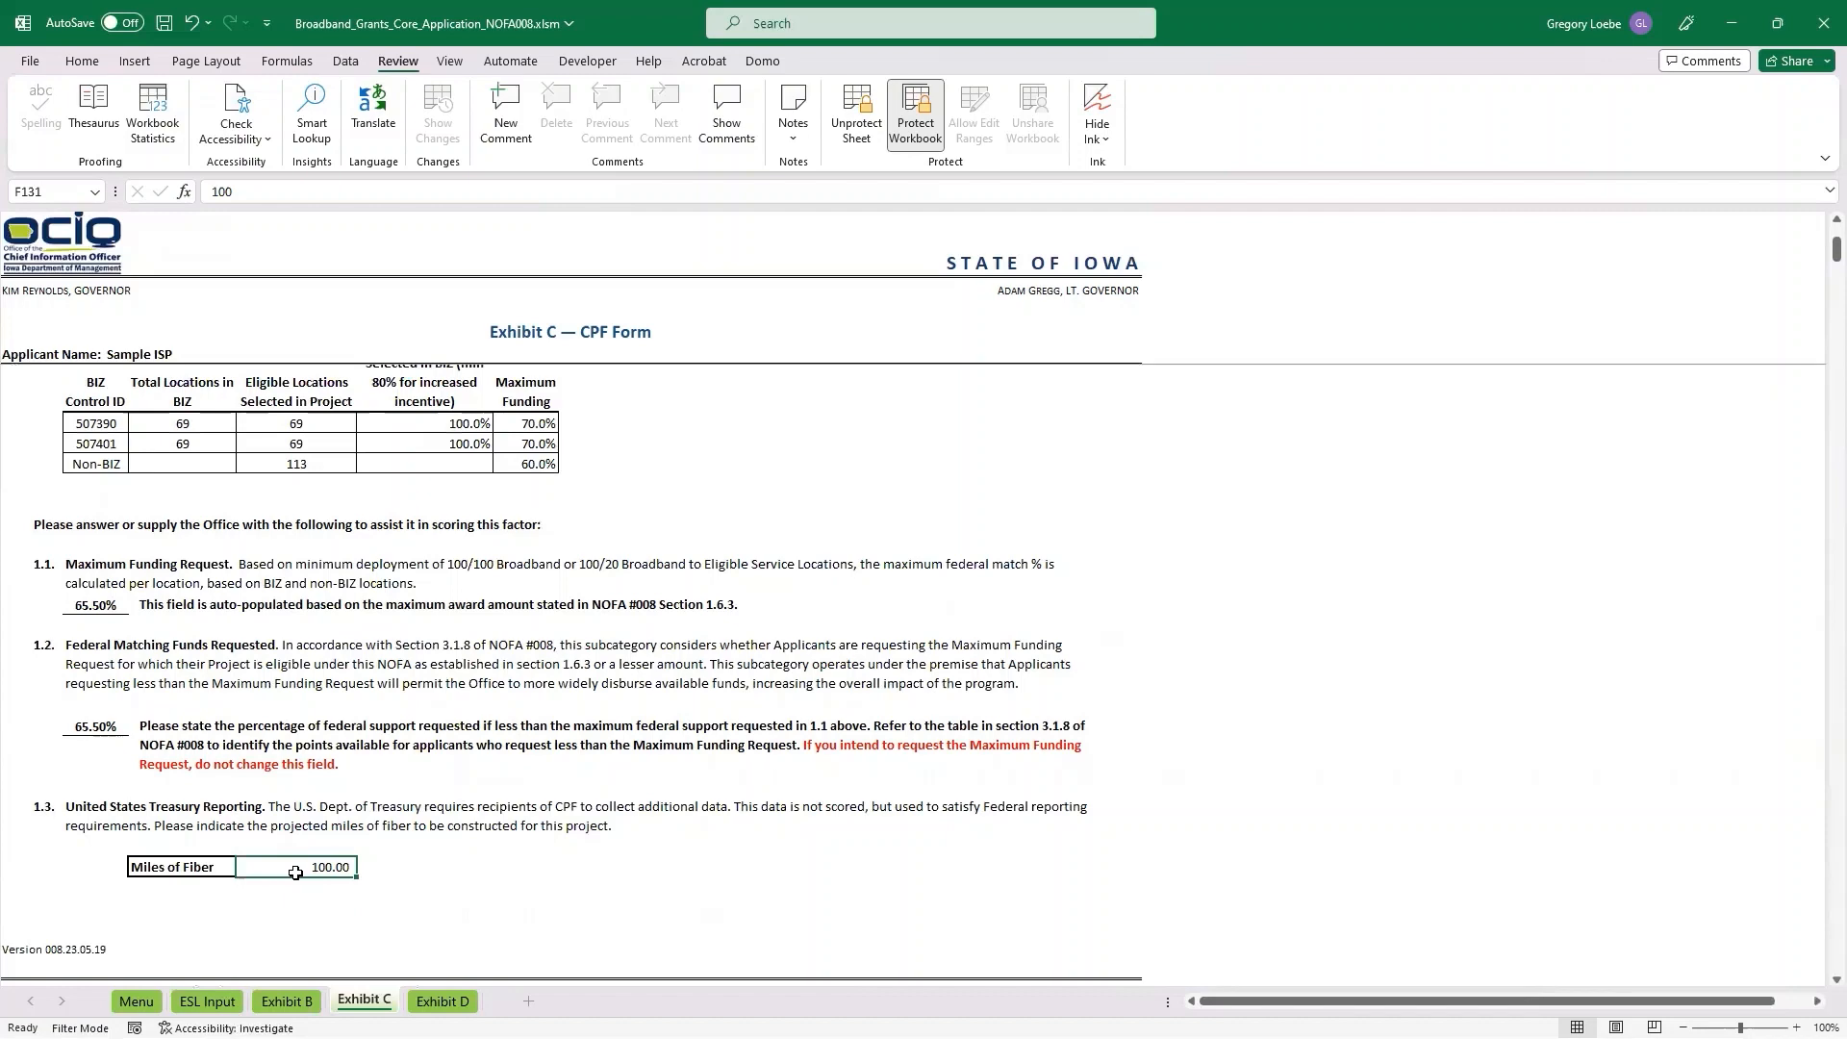
In the Exhibit D budget plan, set the per-foot cost of Conduit to $1 and of Fiber/Copper to $2.
{"action": "key", "text": "ctrl+Page_Down"}
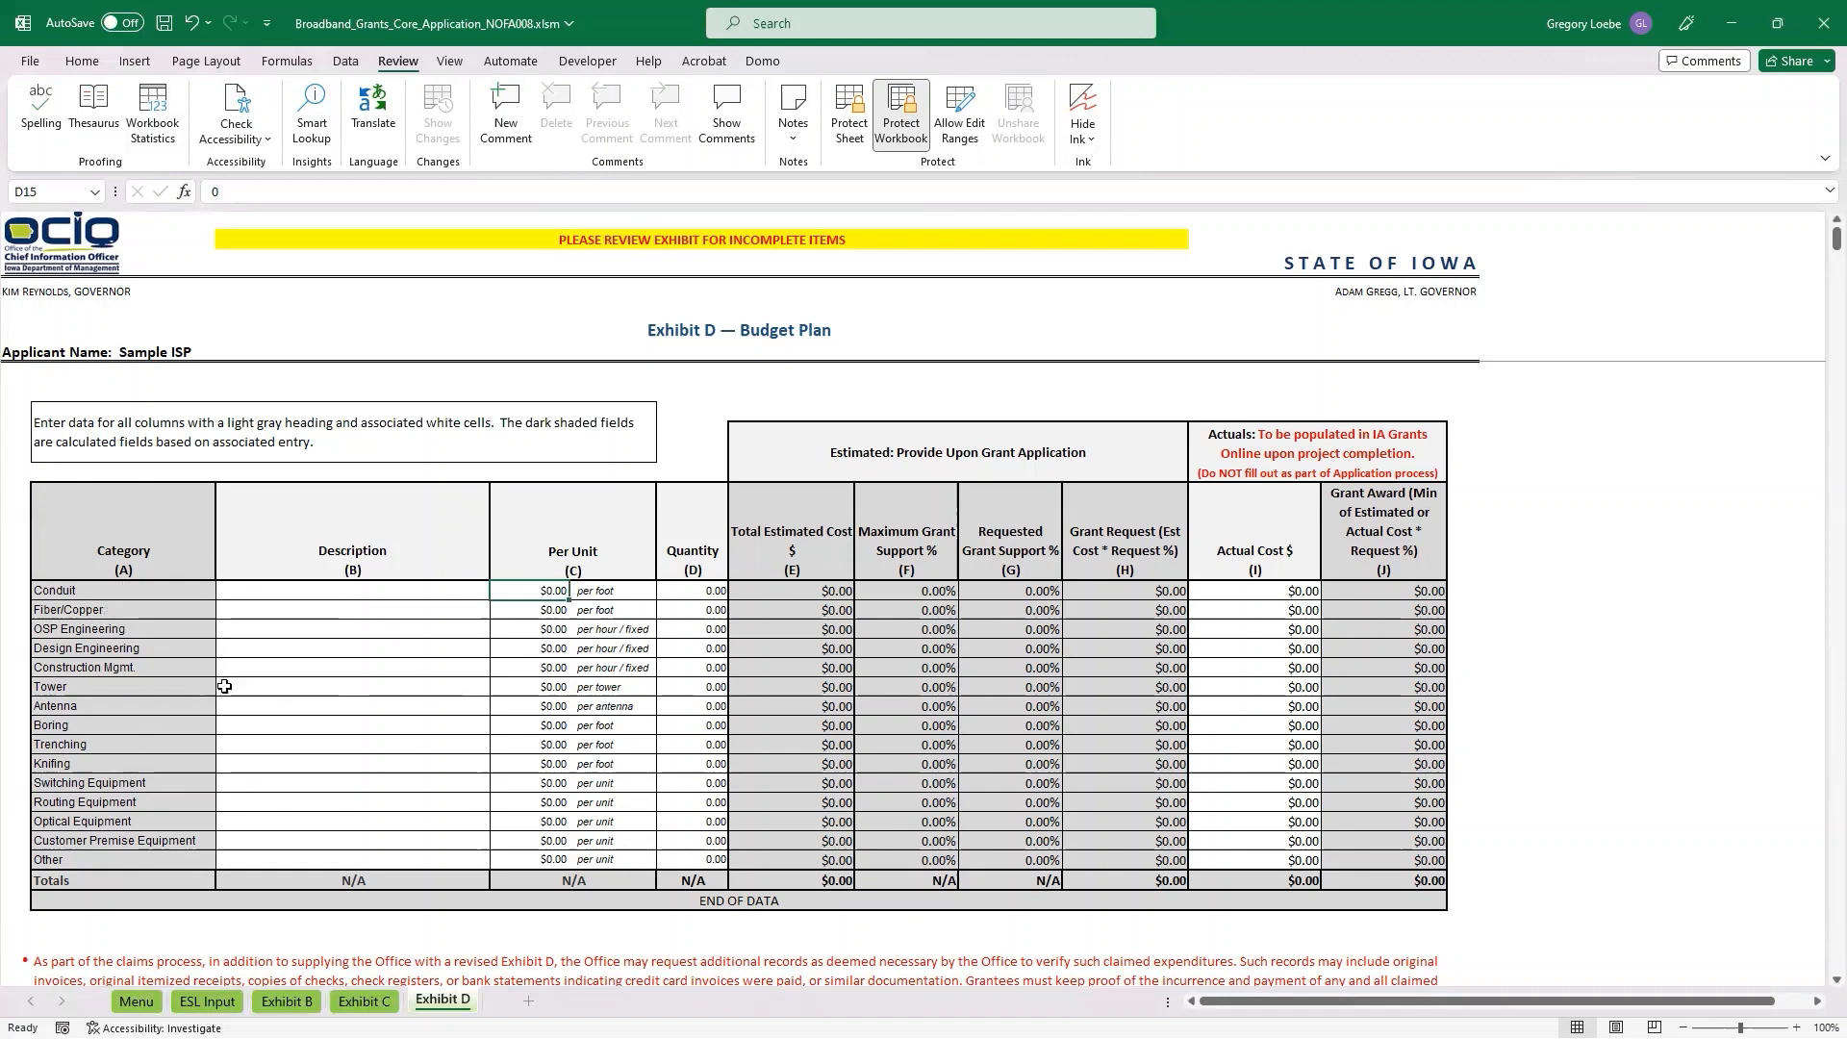
{"action": "left_click", "coordinate": [289, 668]}
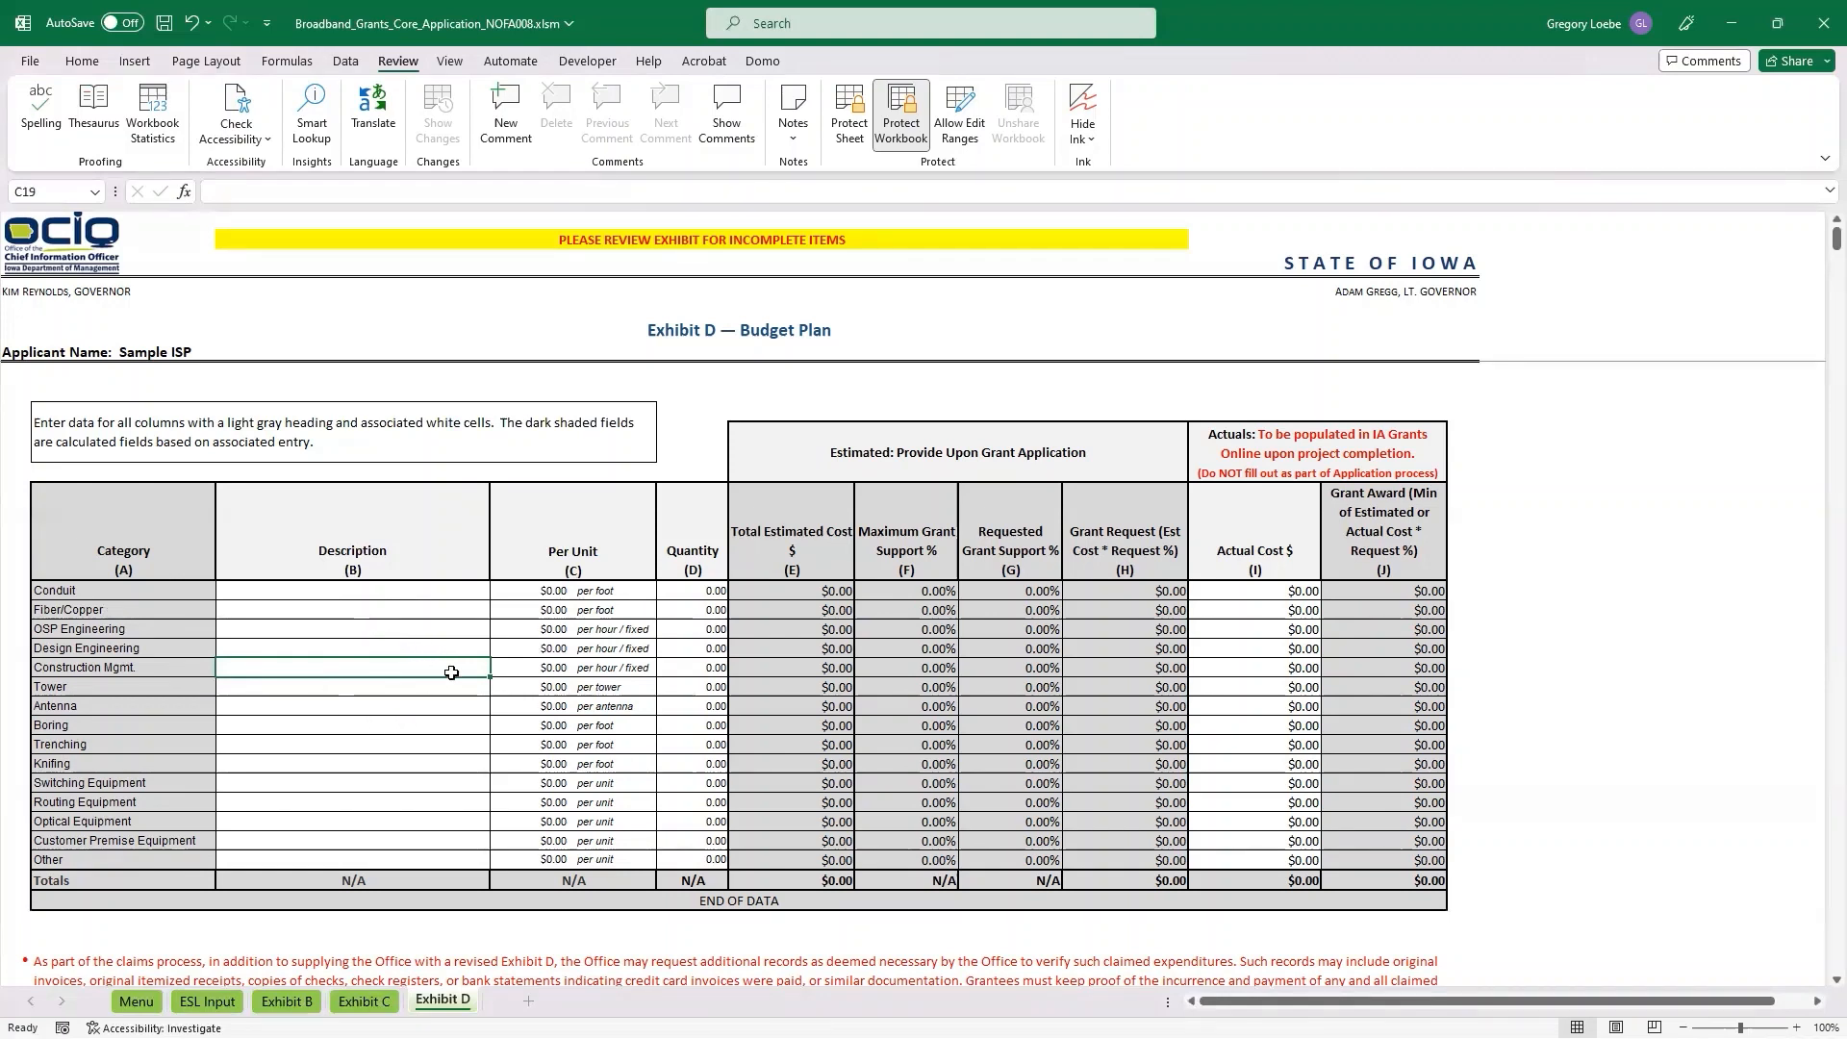
{"action": "left_click", "coordinate": [521, 590]}
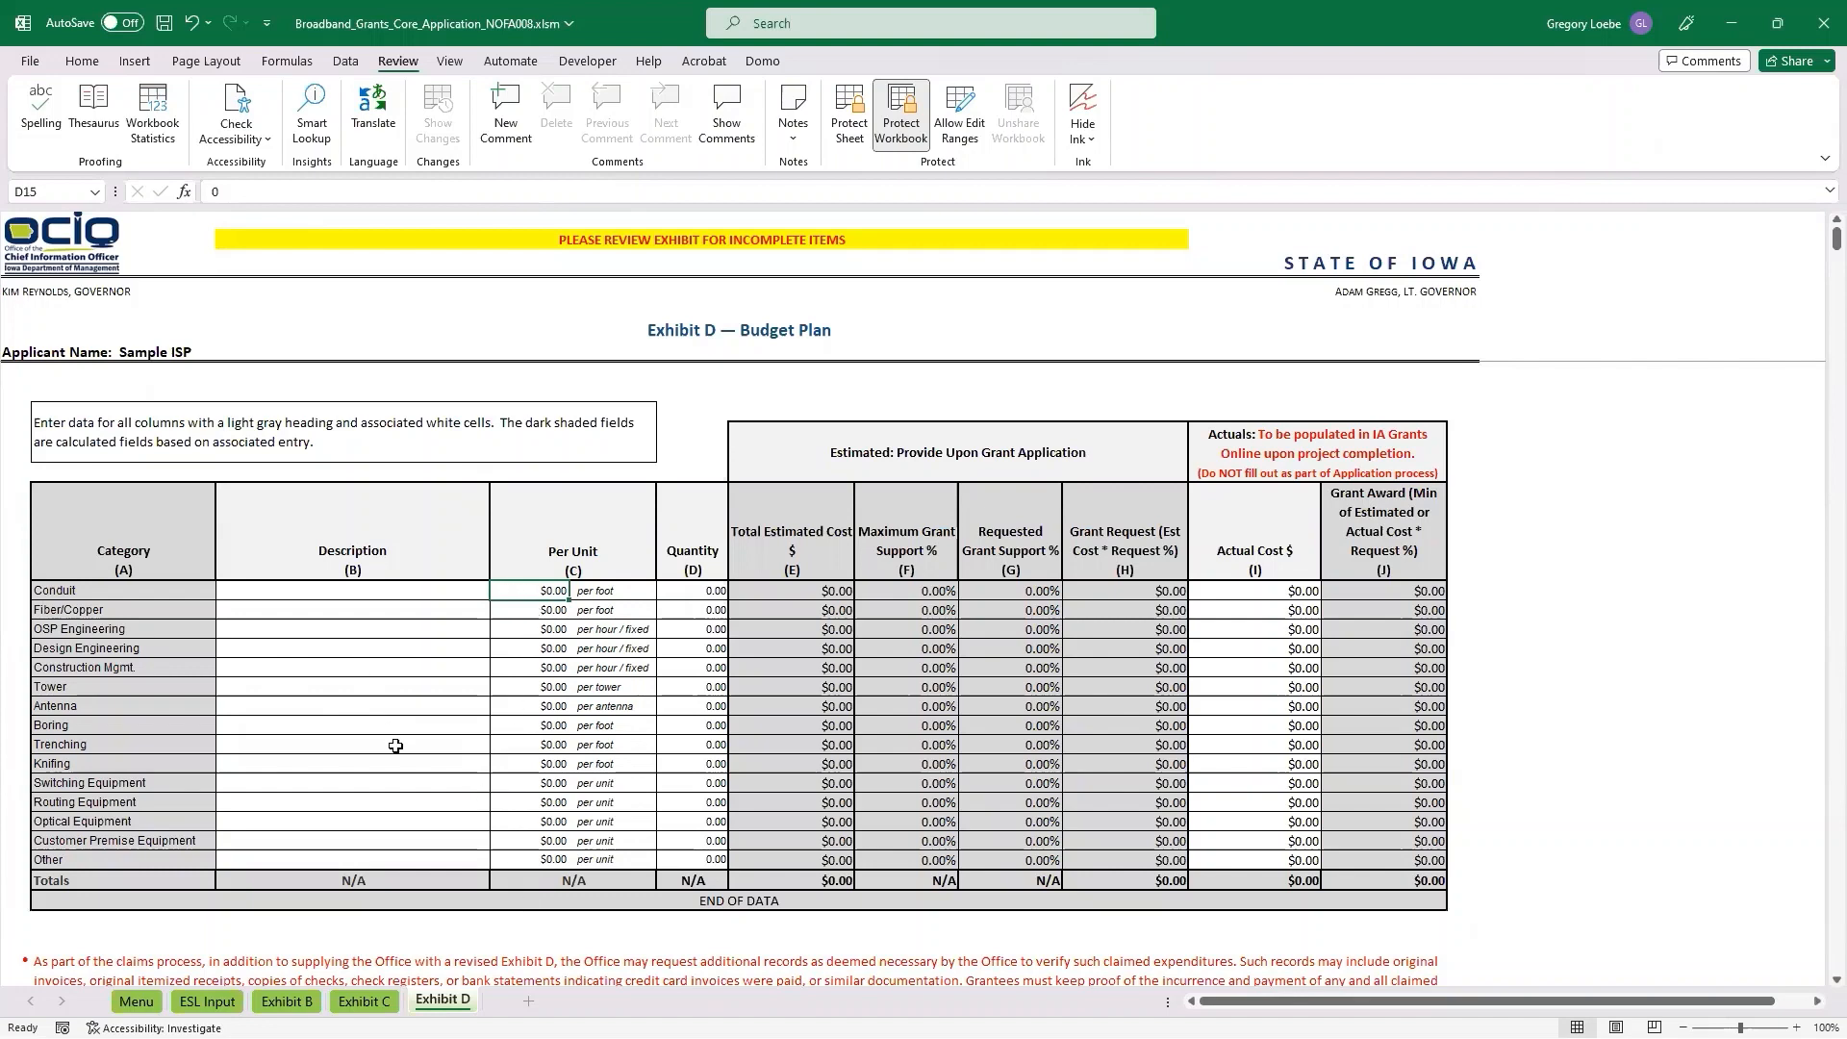
{"action": "type", "text": "1"}
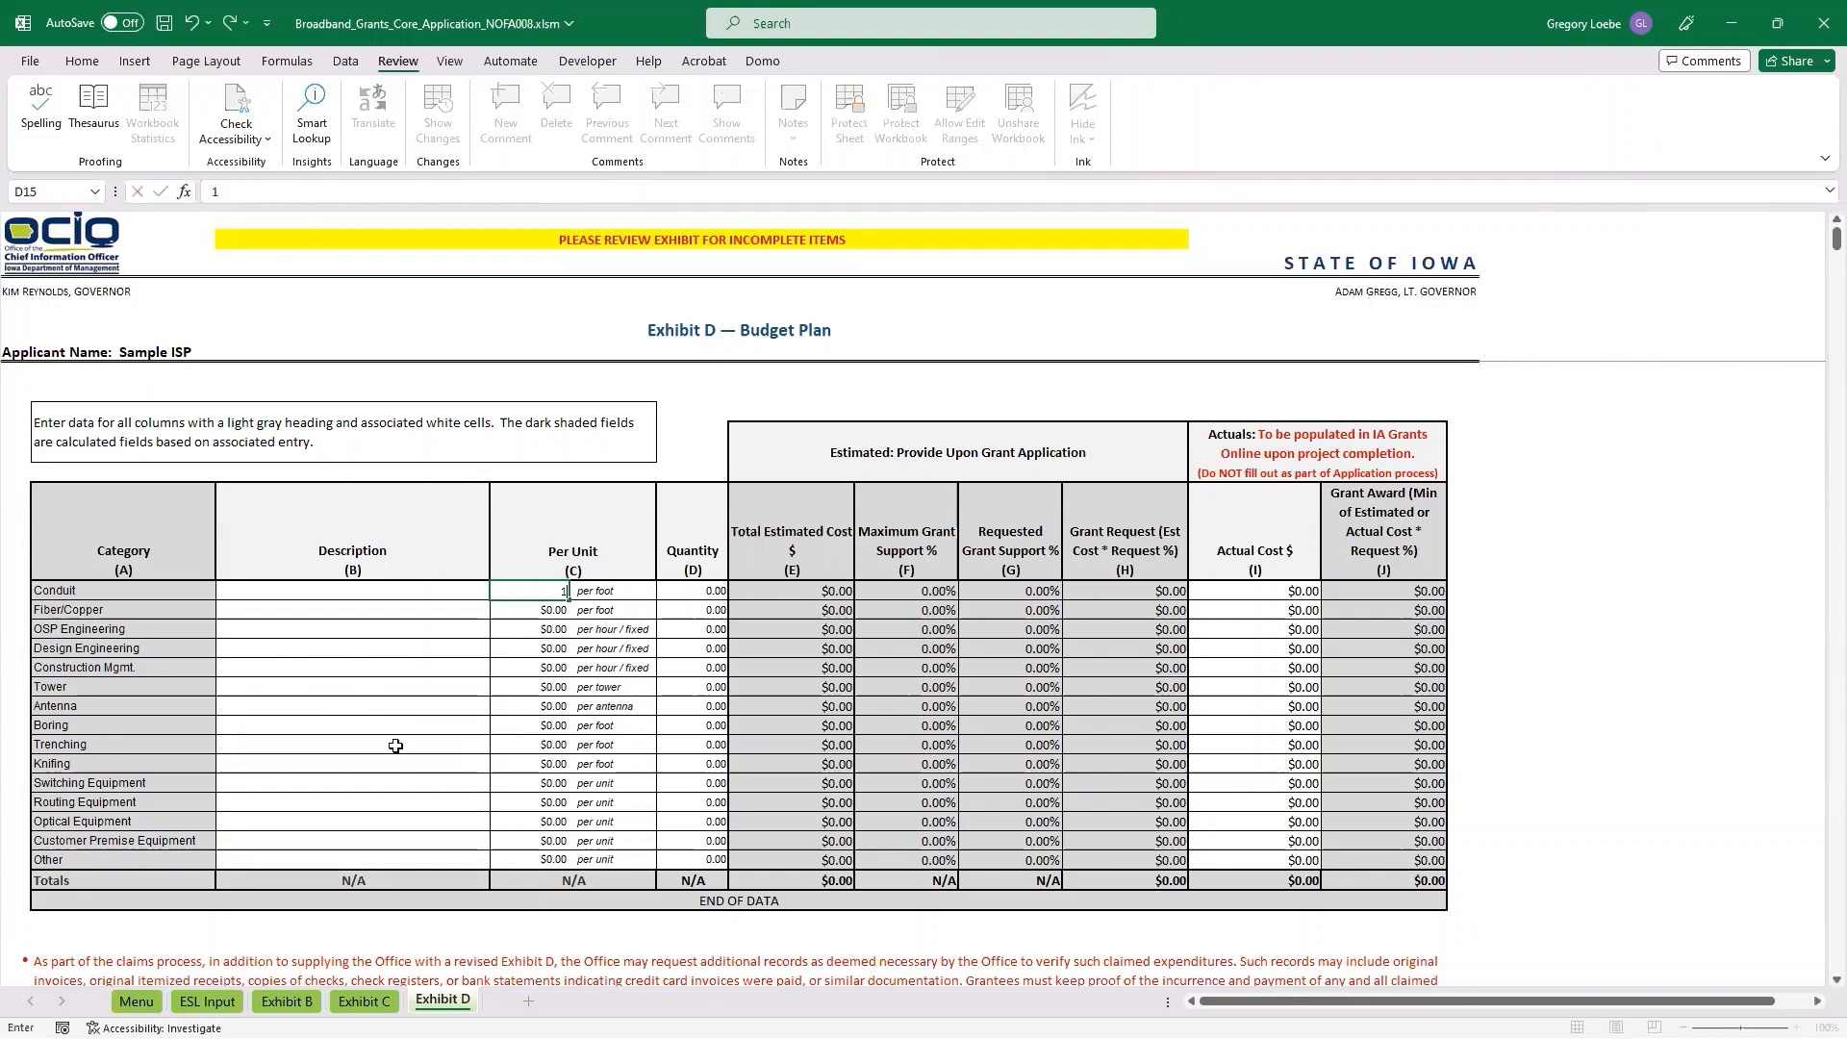
{"action": "key", "text": "Return"}
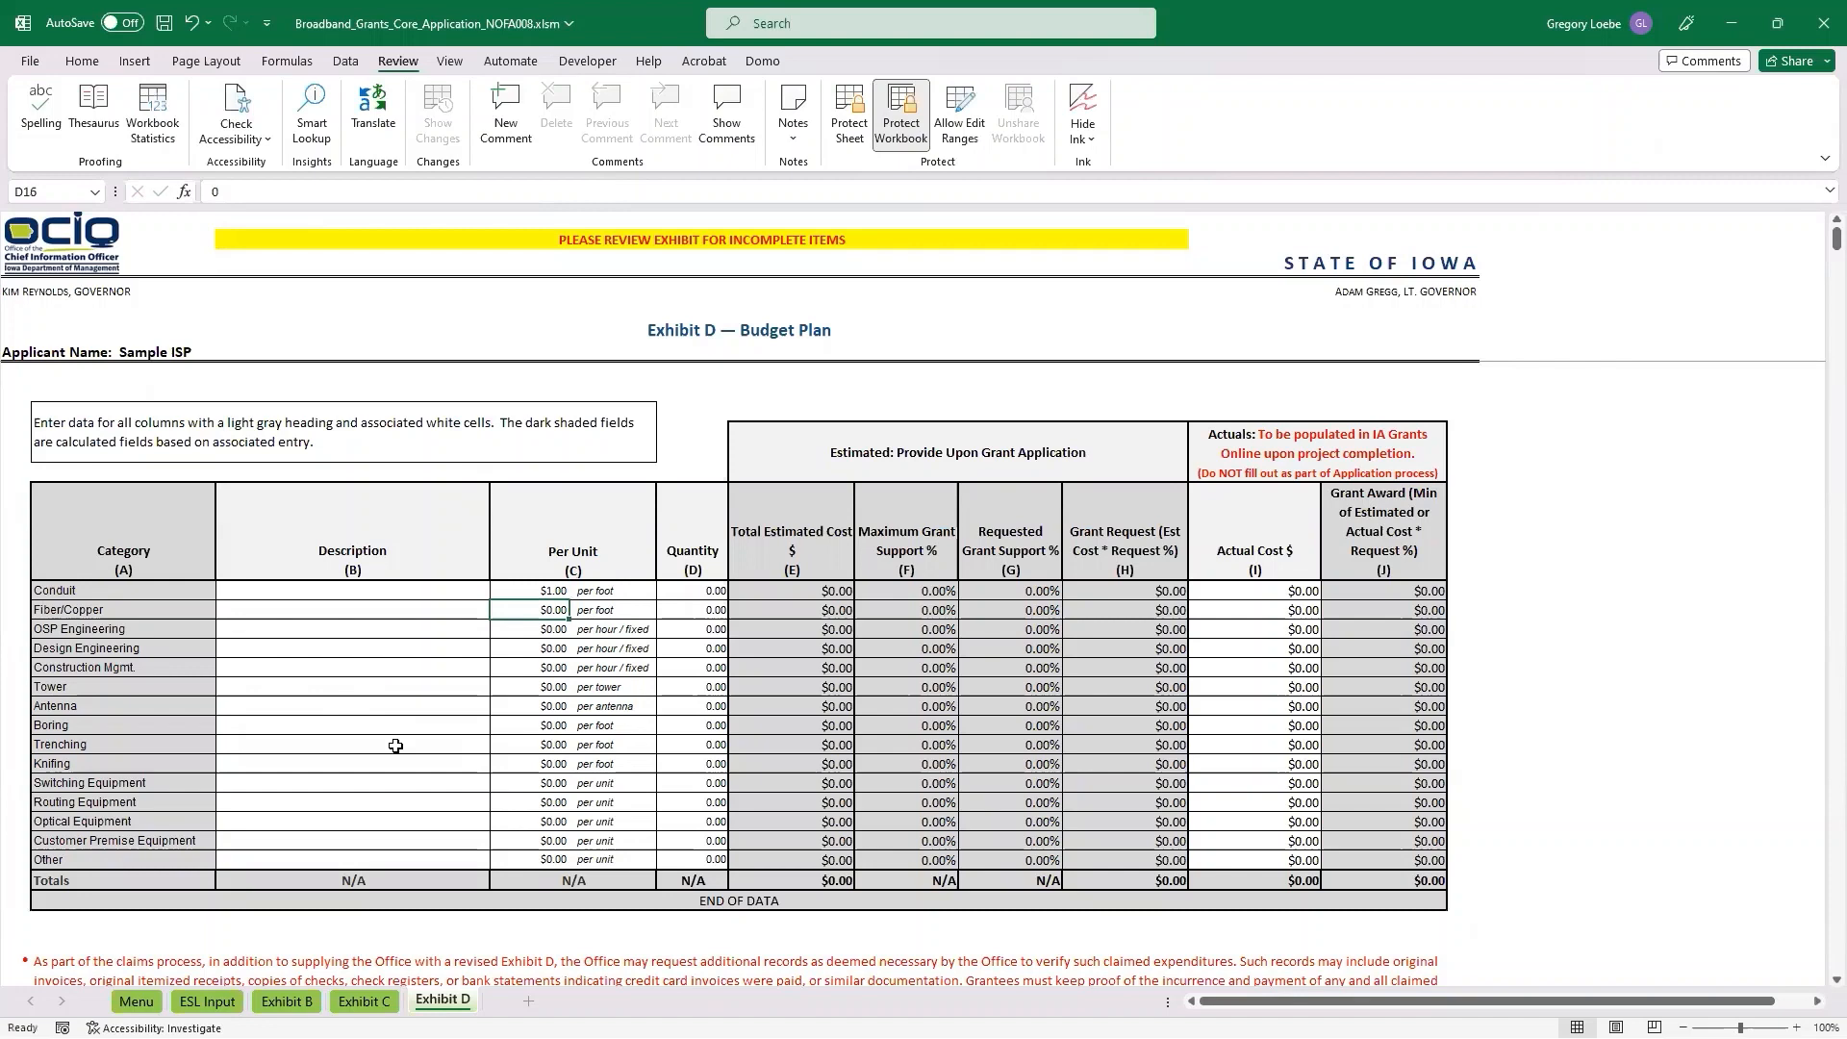
{"action": "type", "text": "2"}
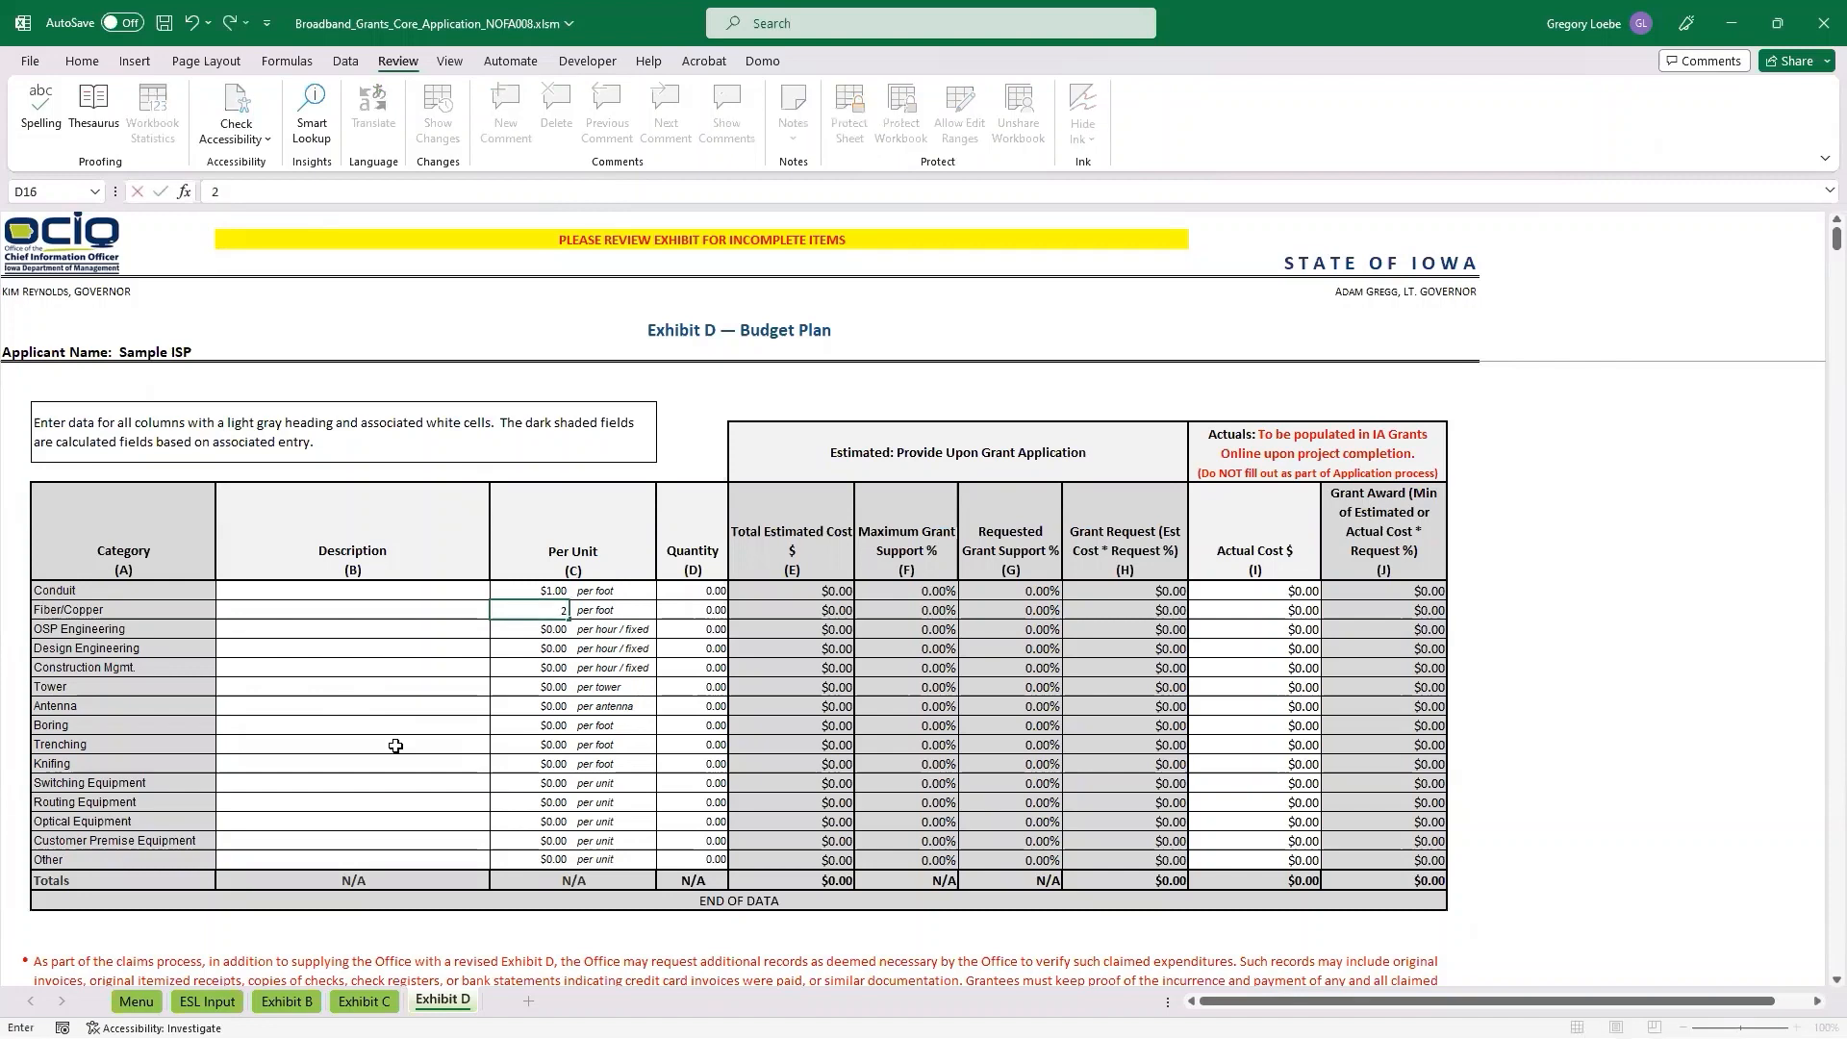
{"action": "key", "text": "Return"}
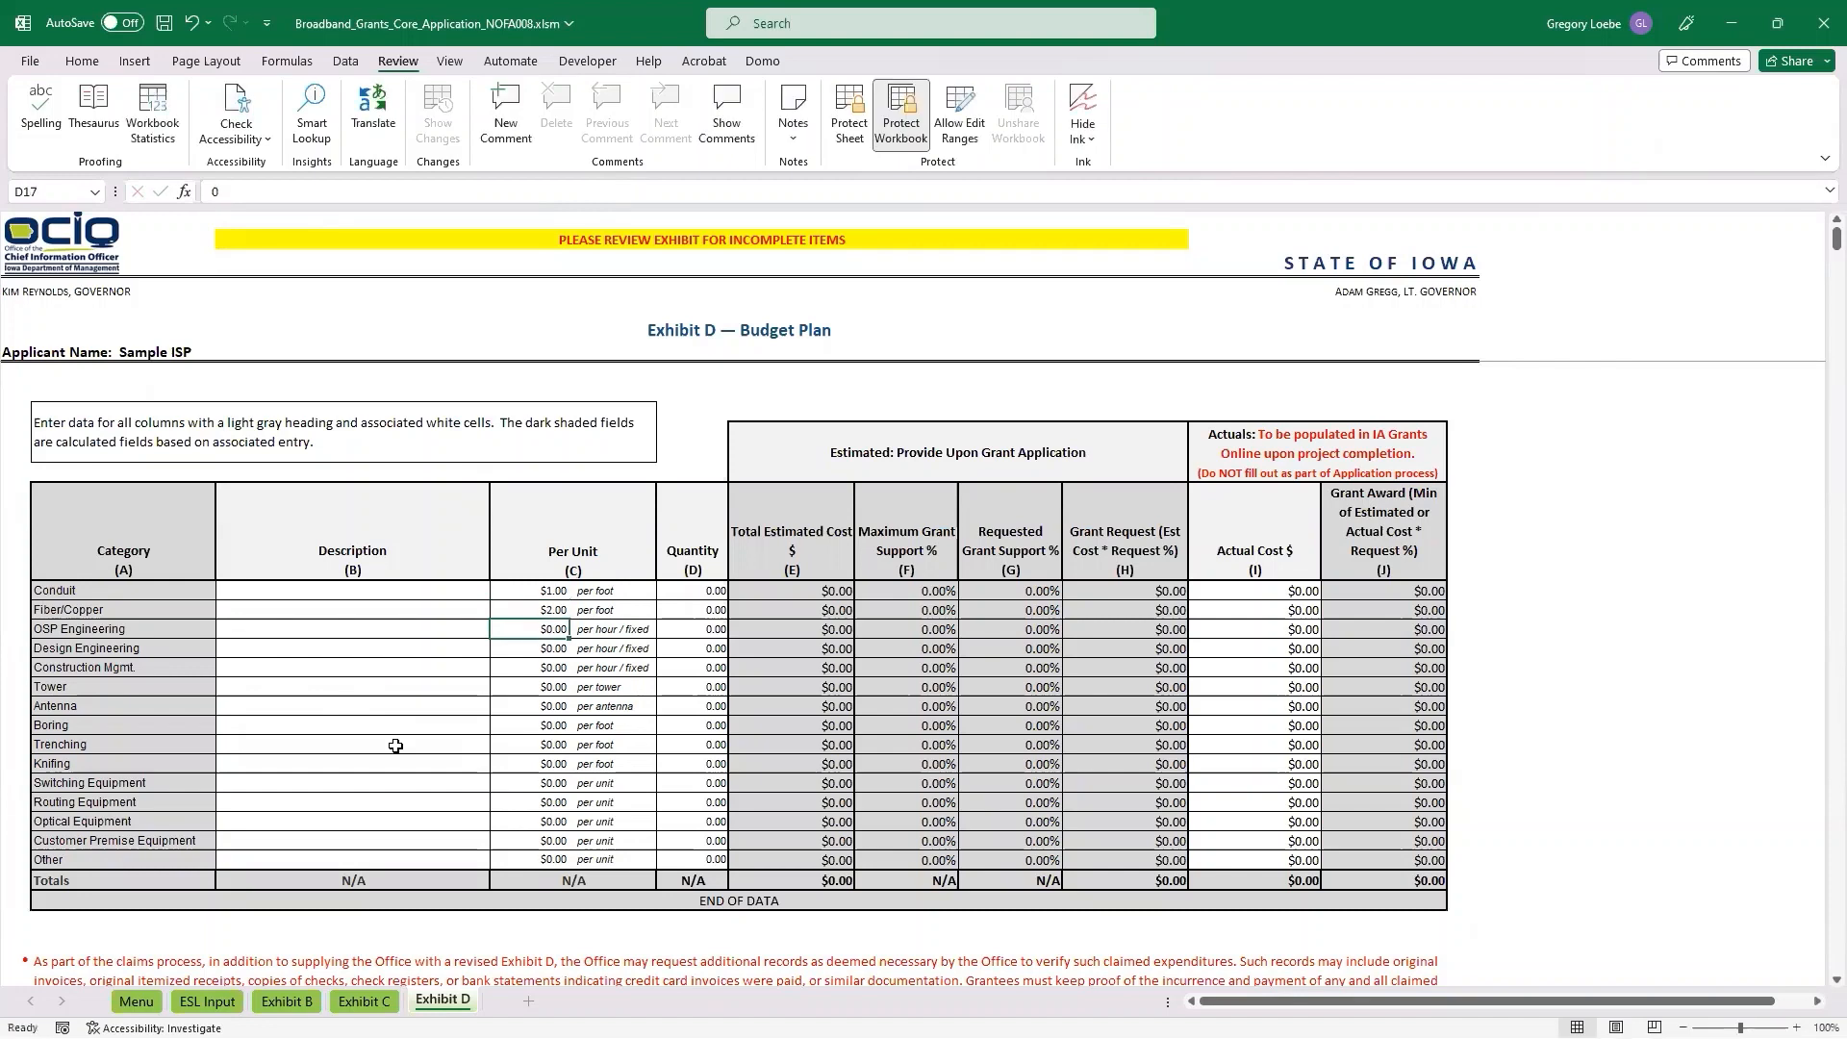
Set the per-unit cost of both OSP Engineering and Design Engineering to $50 in the budget plan.
{"action": "type", "text": "50"}
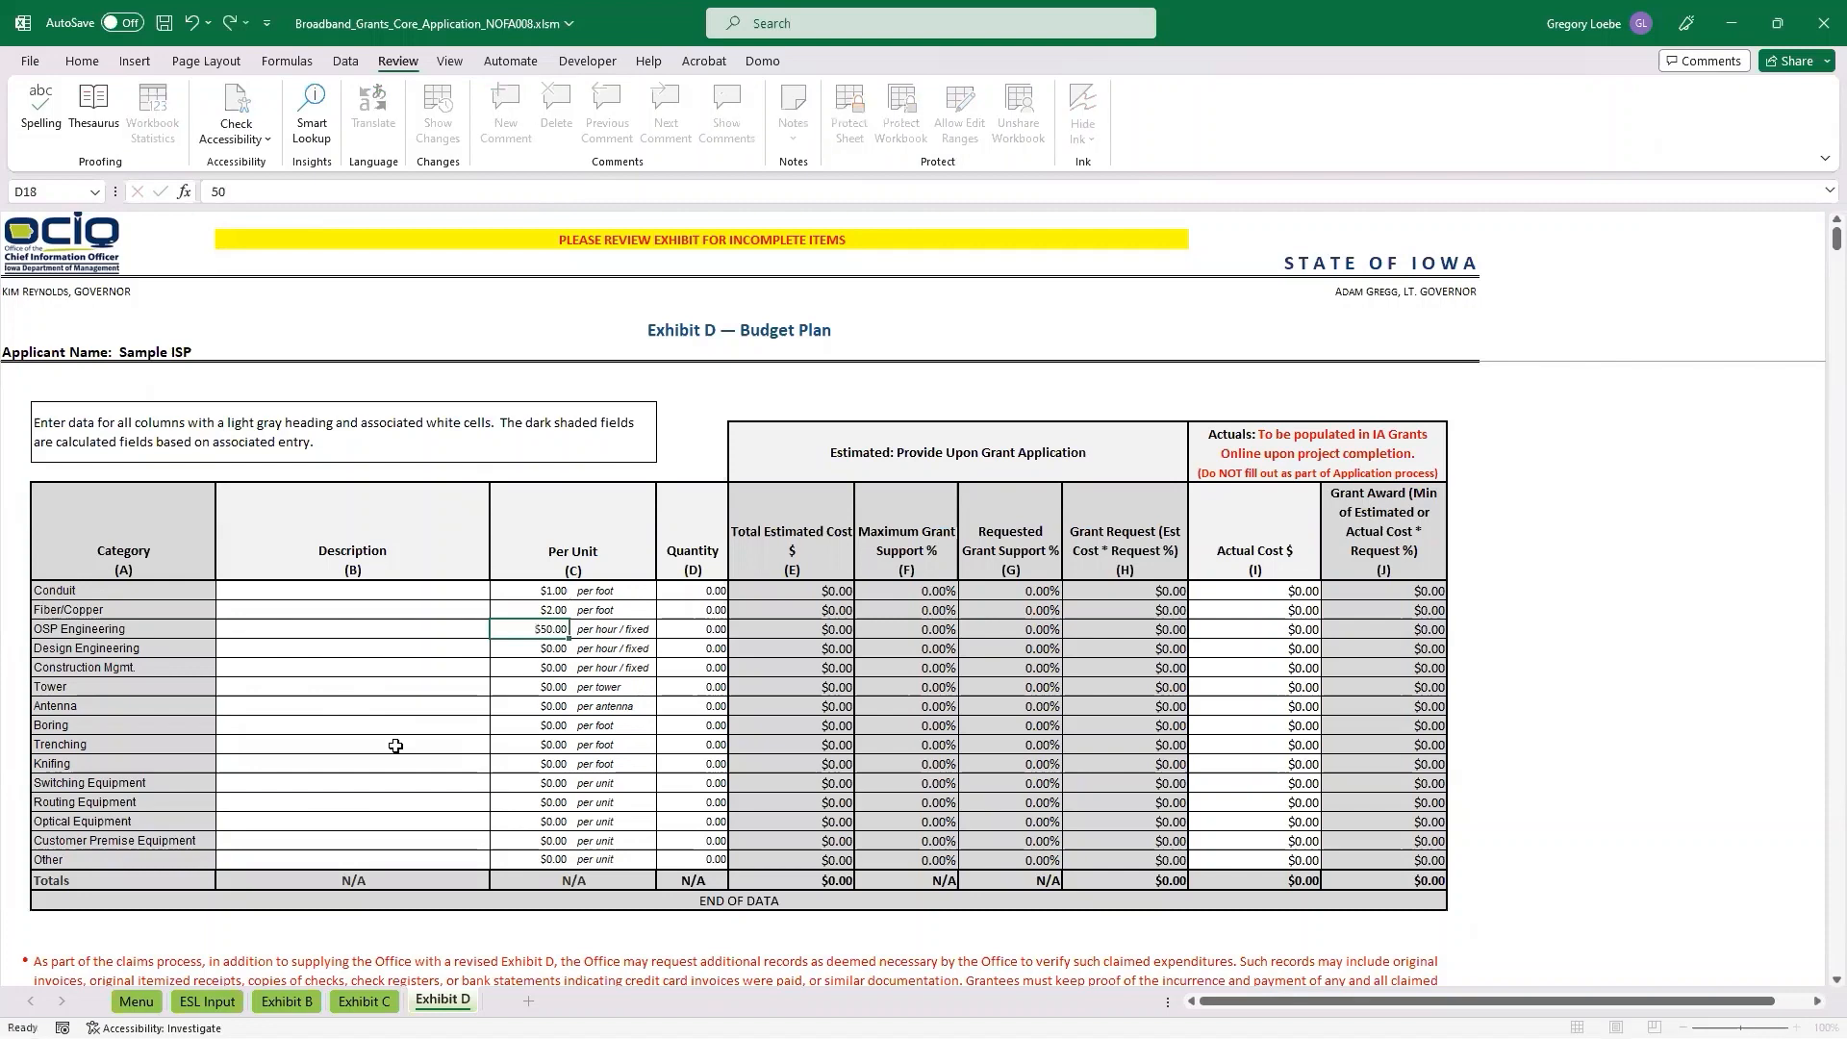
{"action": "key", "text": "Return"}
{"action": "type", "text": "50"}
{"action": "key", "text": "Return"}
Set the per-foot cost of Knifing to $5 in the budget plan.
{"action": "key", "text": "Down"}
{"action": "key", "text": "Down"}
{"action": "key", "text": "Down"}
{"action": "key", "text": "Down"}
{"action": "key", "text": "Down"}
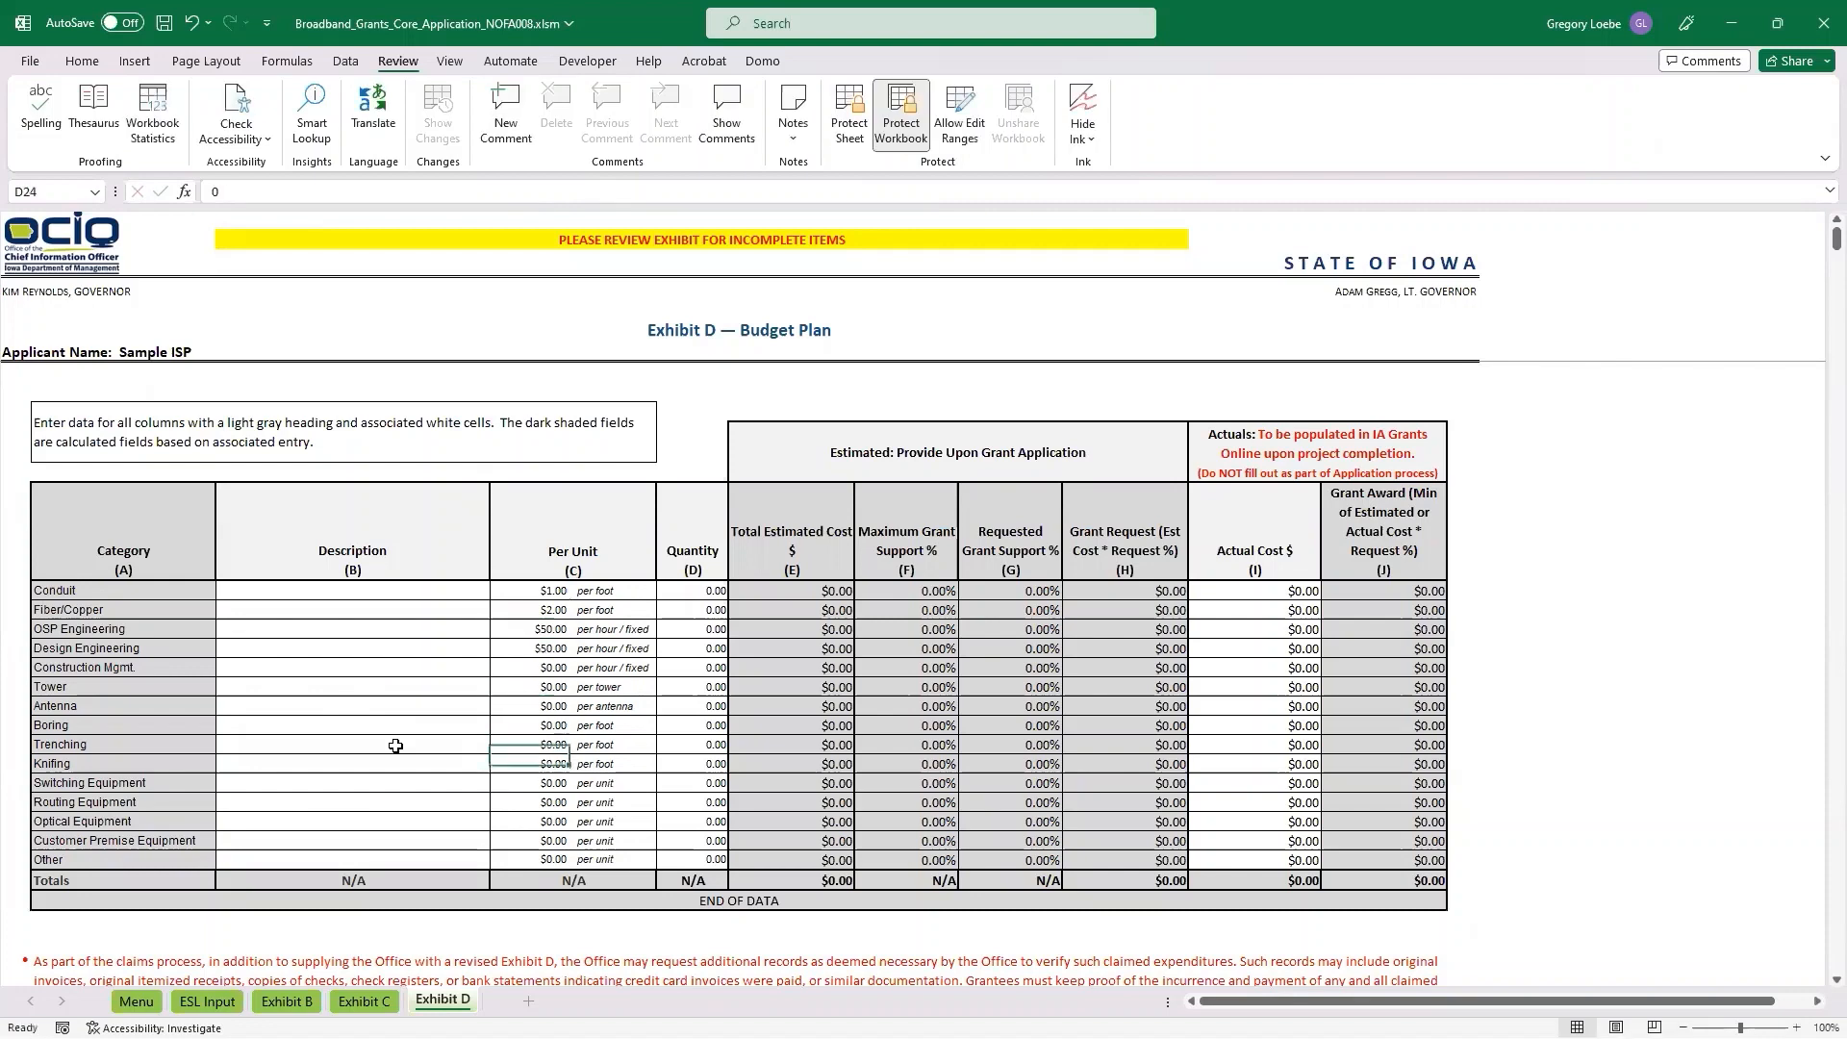
{"action": "type", "text": "5"}
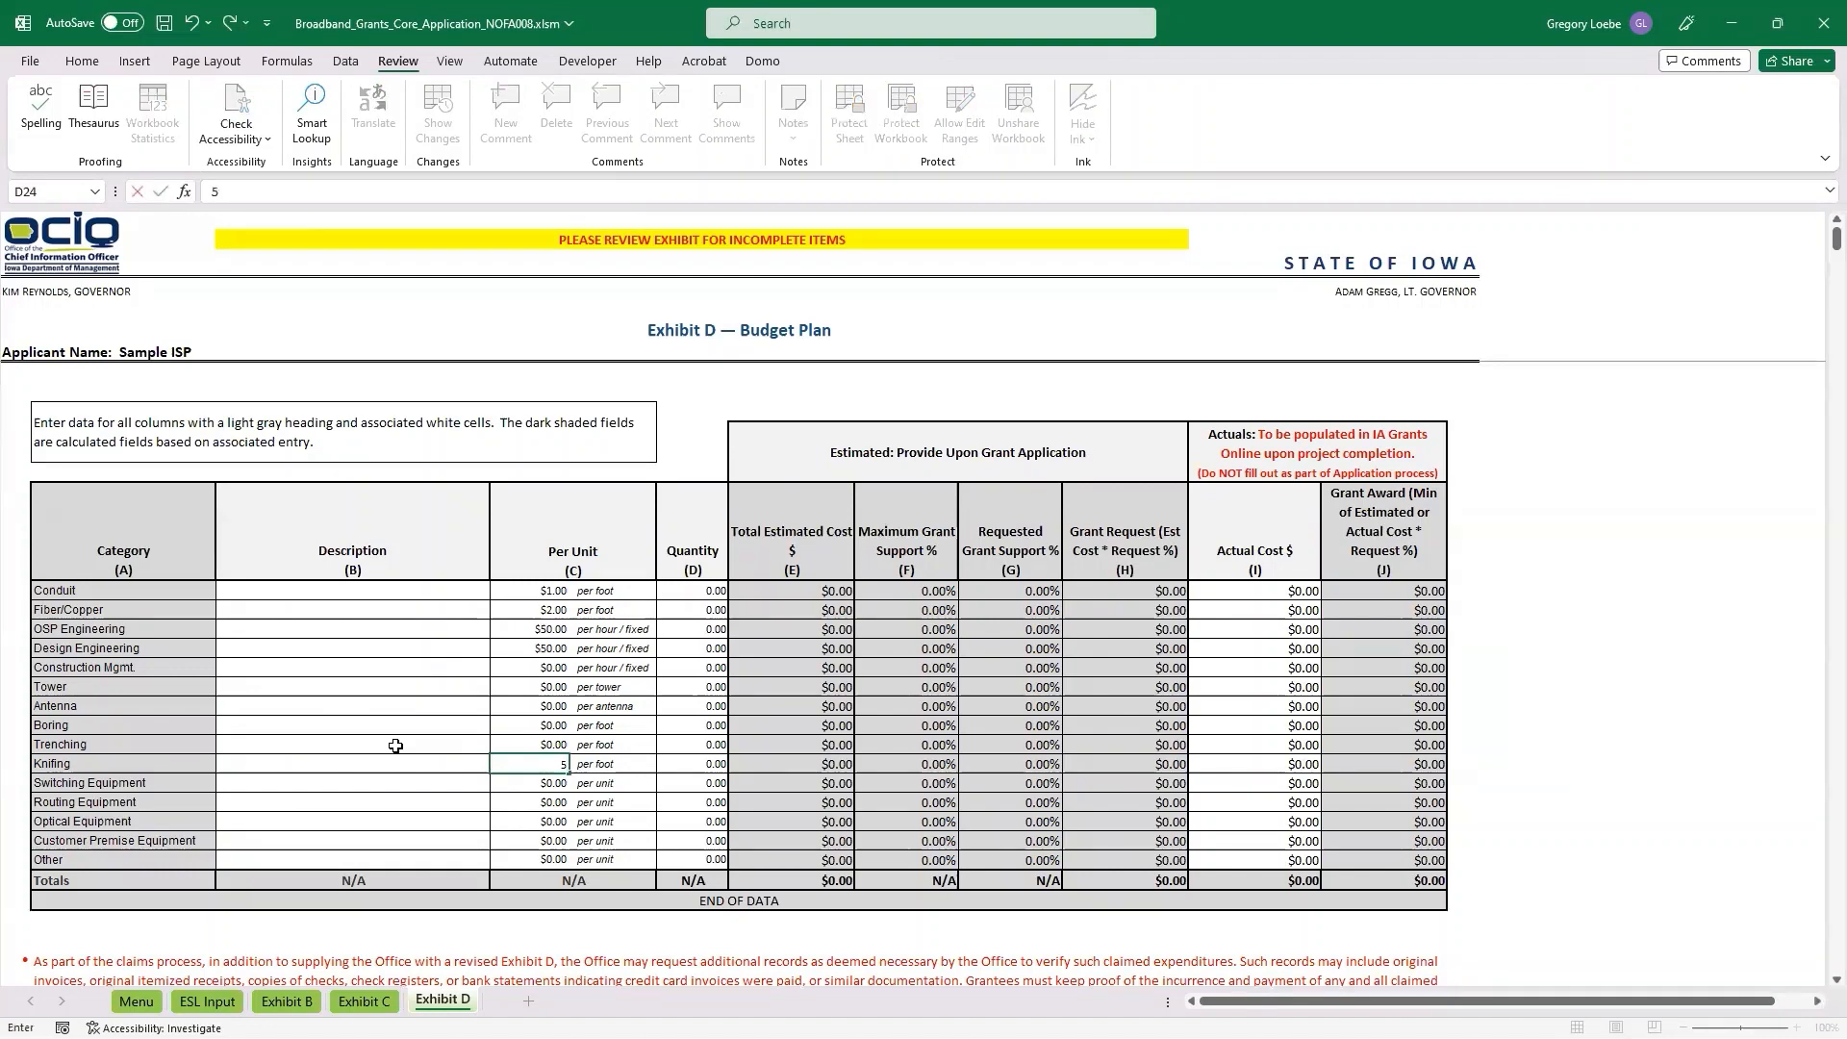
{"action": "key", "text": "Return"}
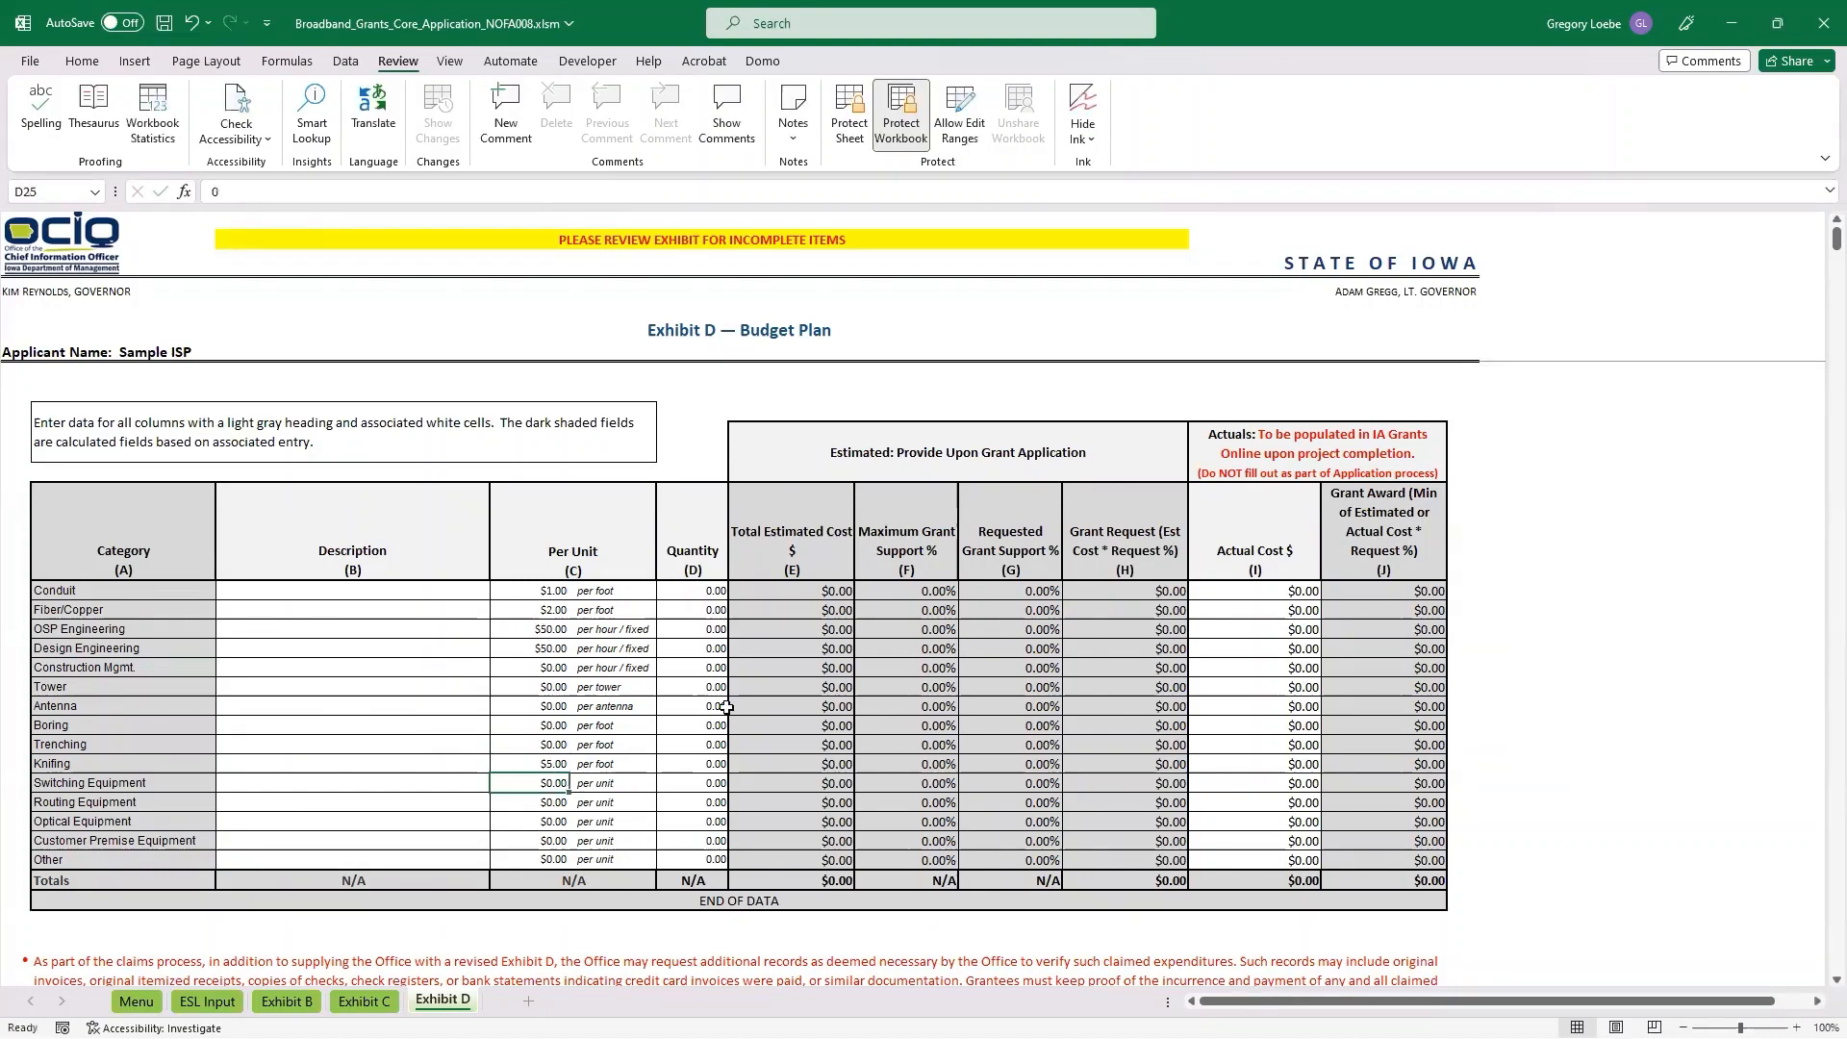
In the Exhibit D budget plan, set the quantities of Conduit and Fiber/Copper to 5,000 each.
{"action": "left_click", "coordinate": [692, 591]}
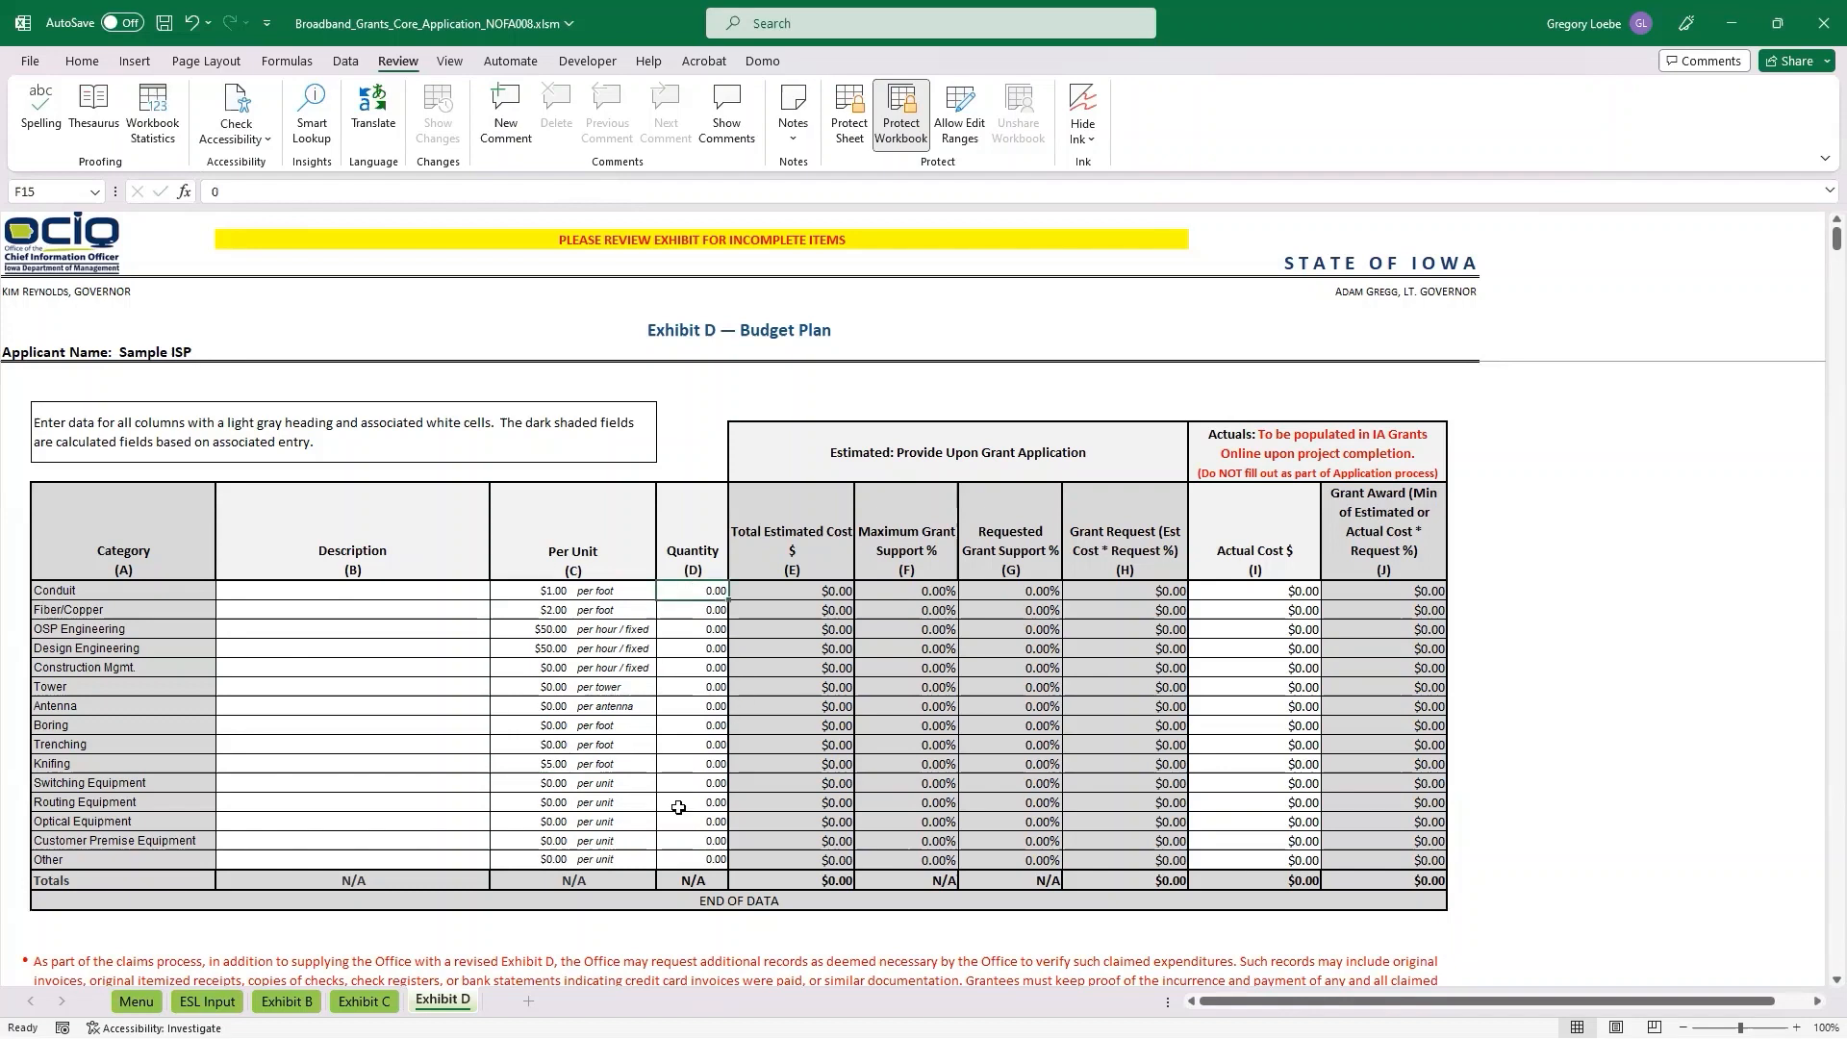
{"action": "type", "text": "5000"}
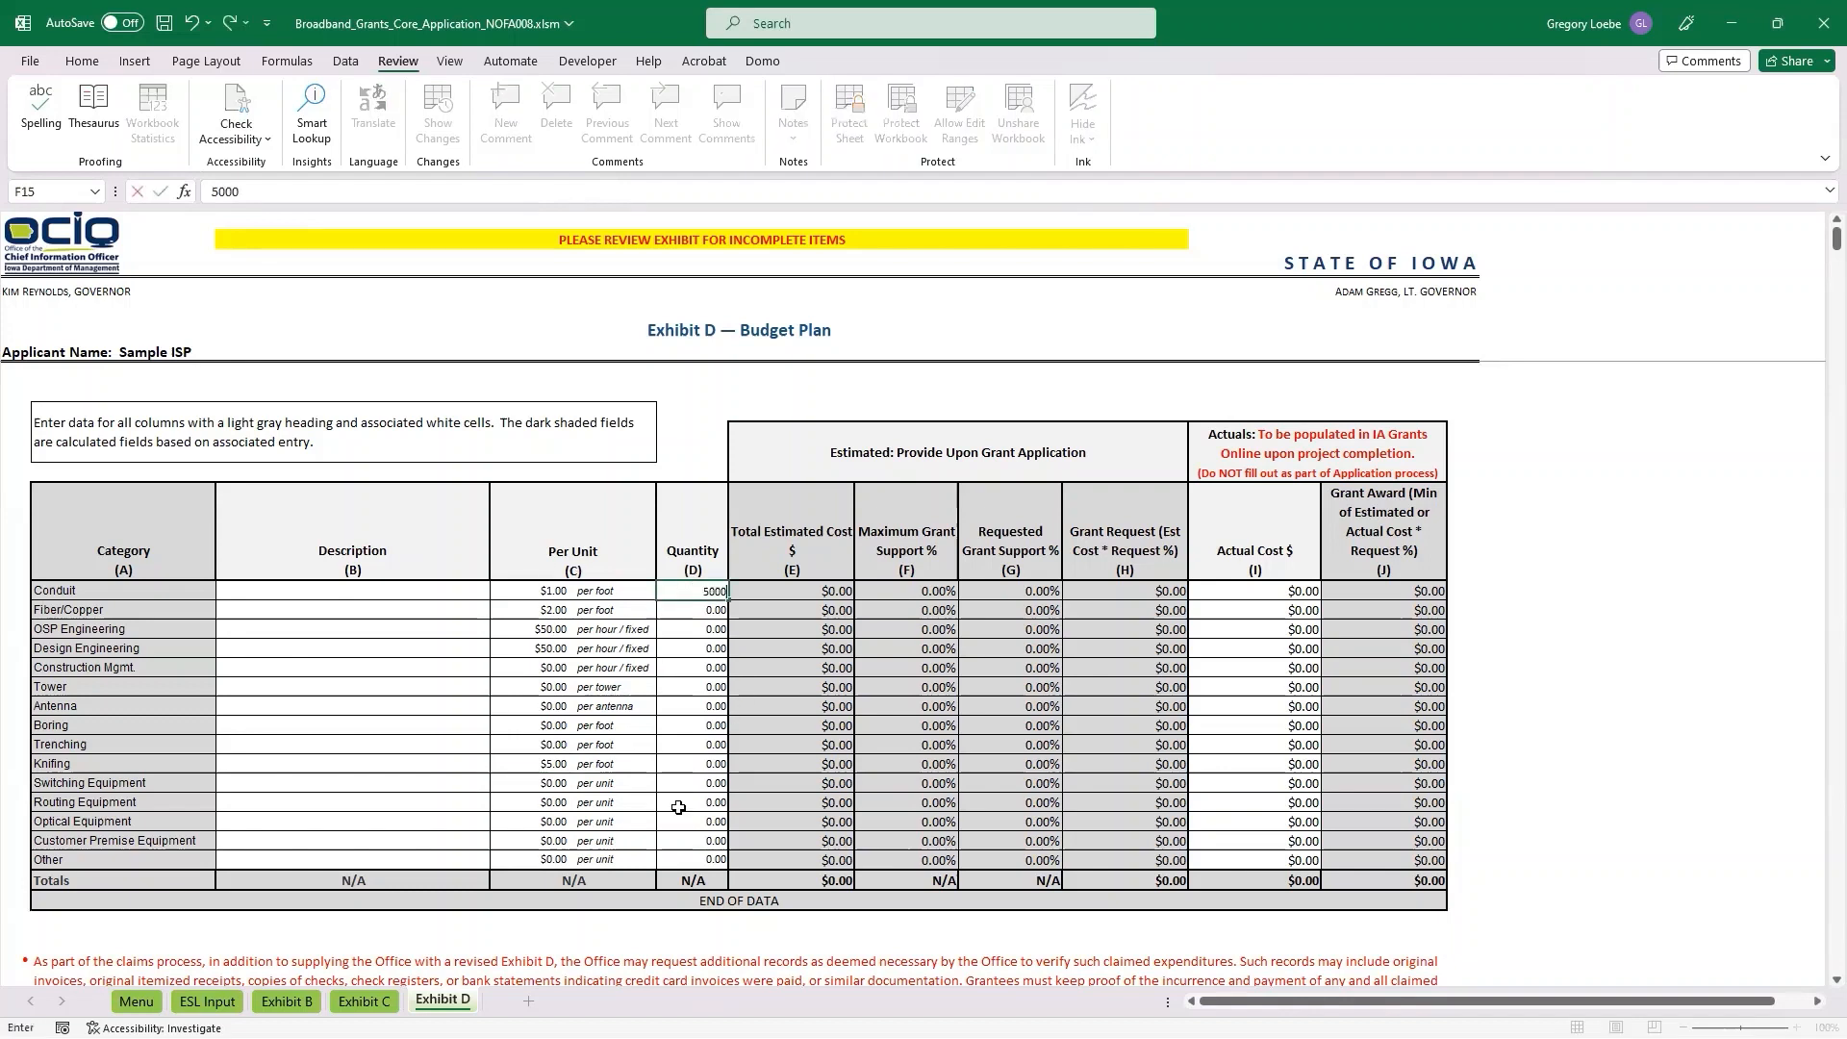
{"action": "key", "text": "Return"}
{"action": "type", "text": "5000"}
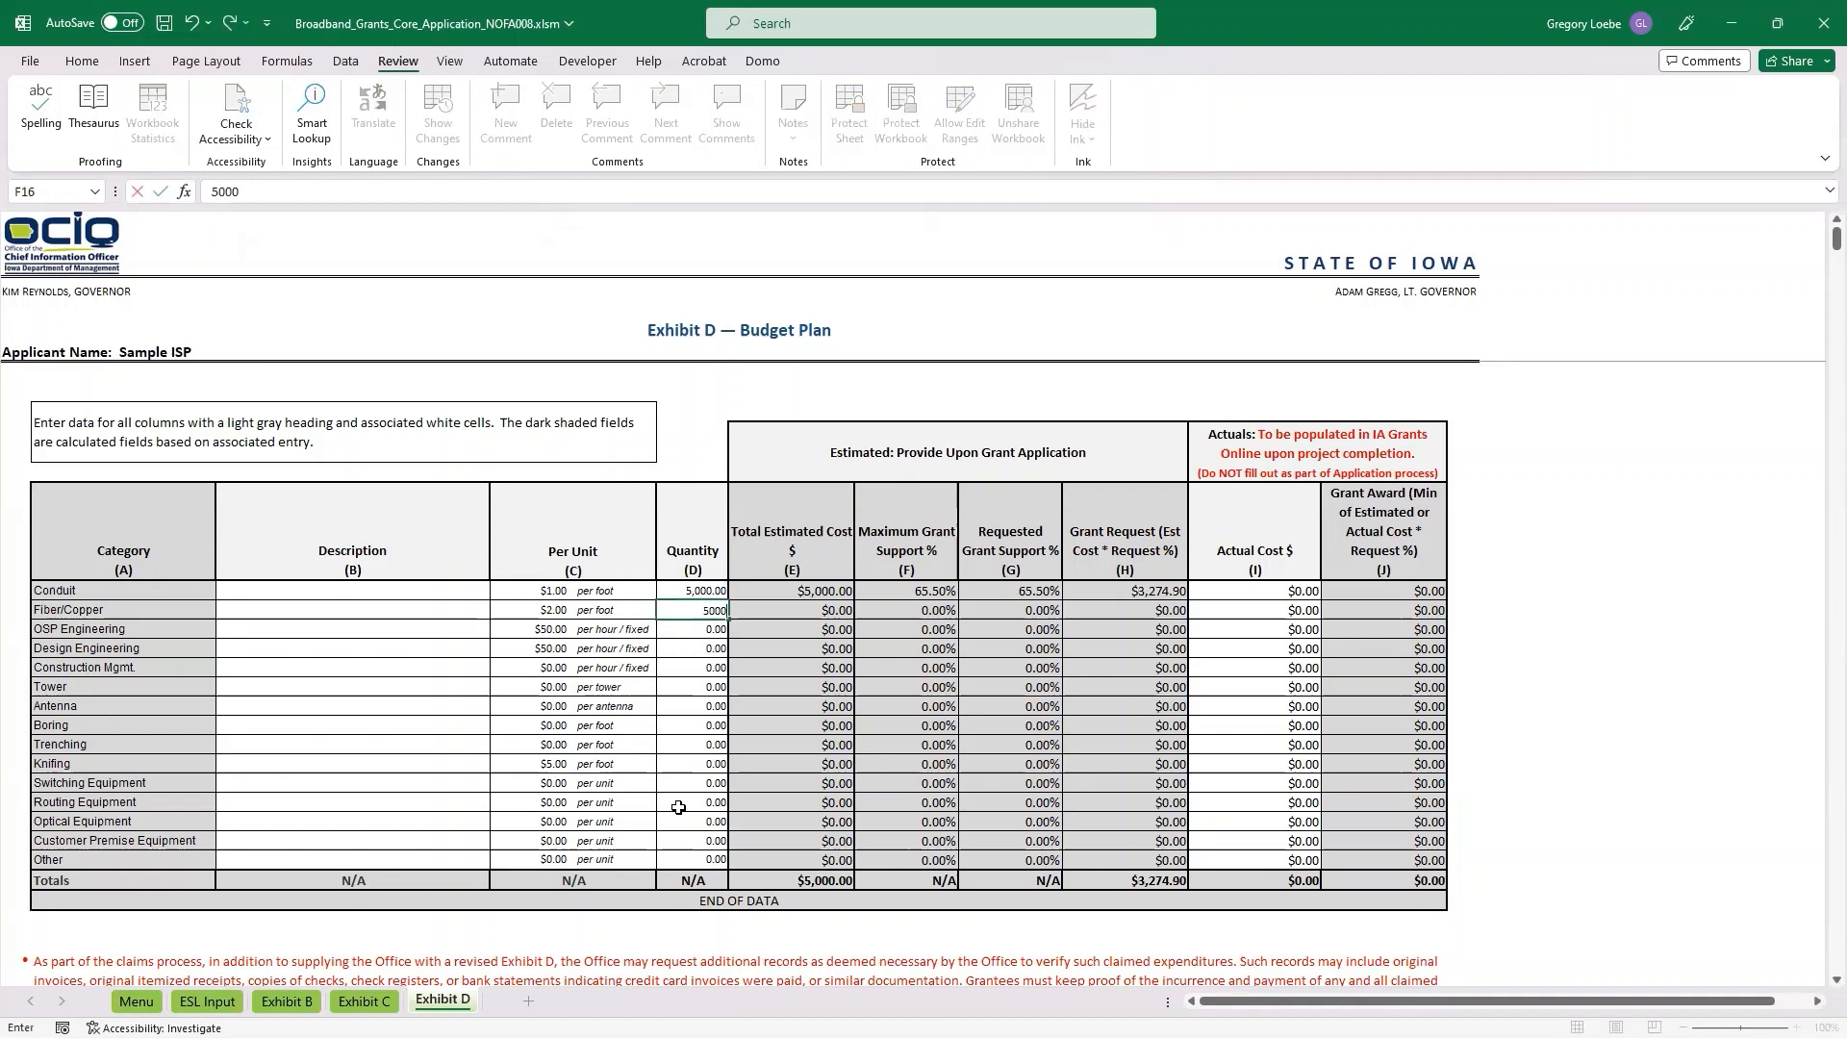
{"action": "key", "text": "Return"}
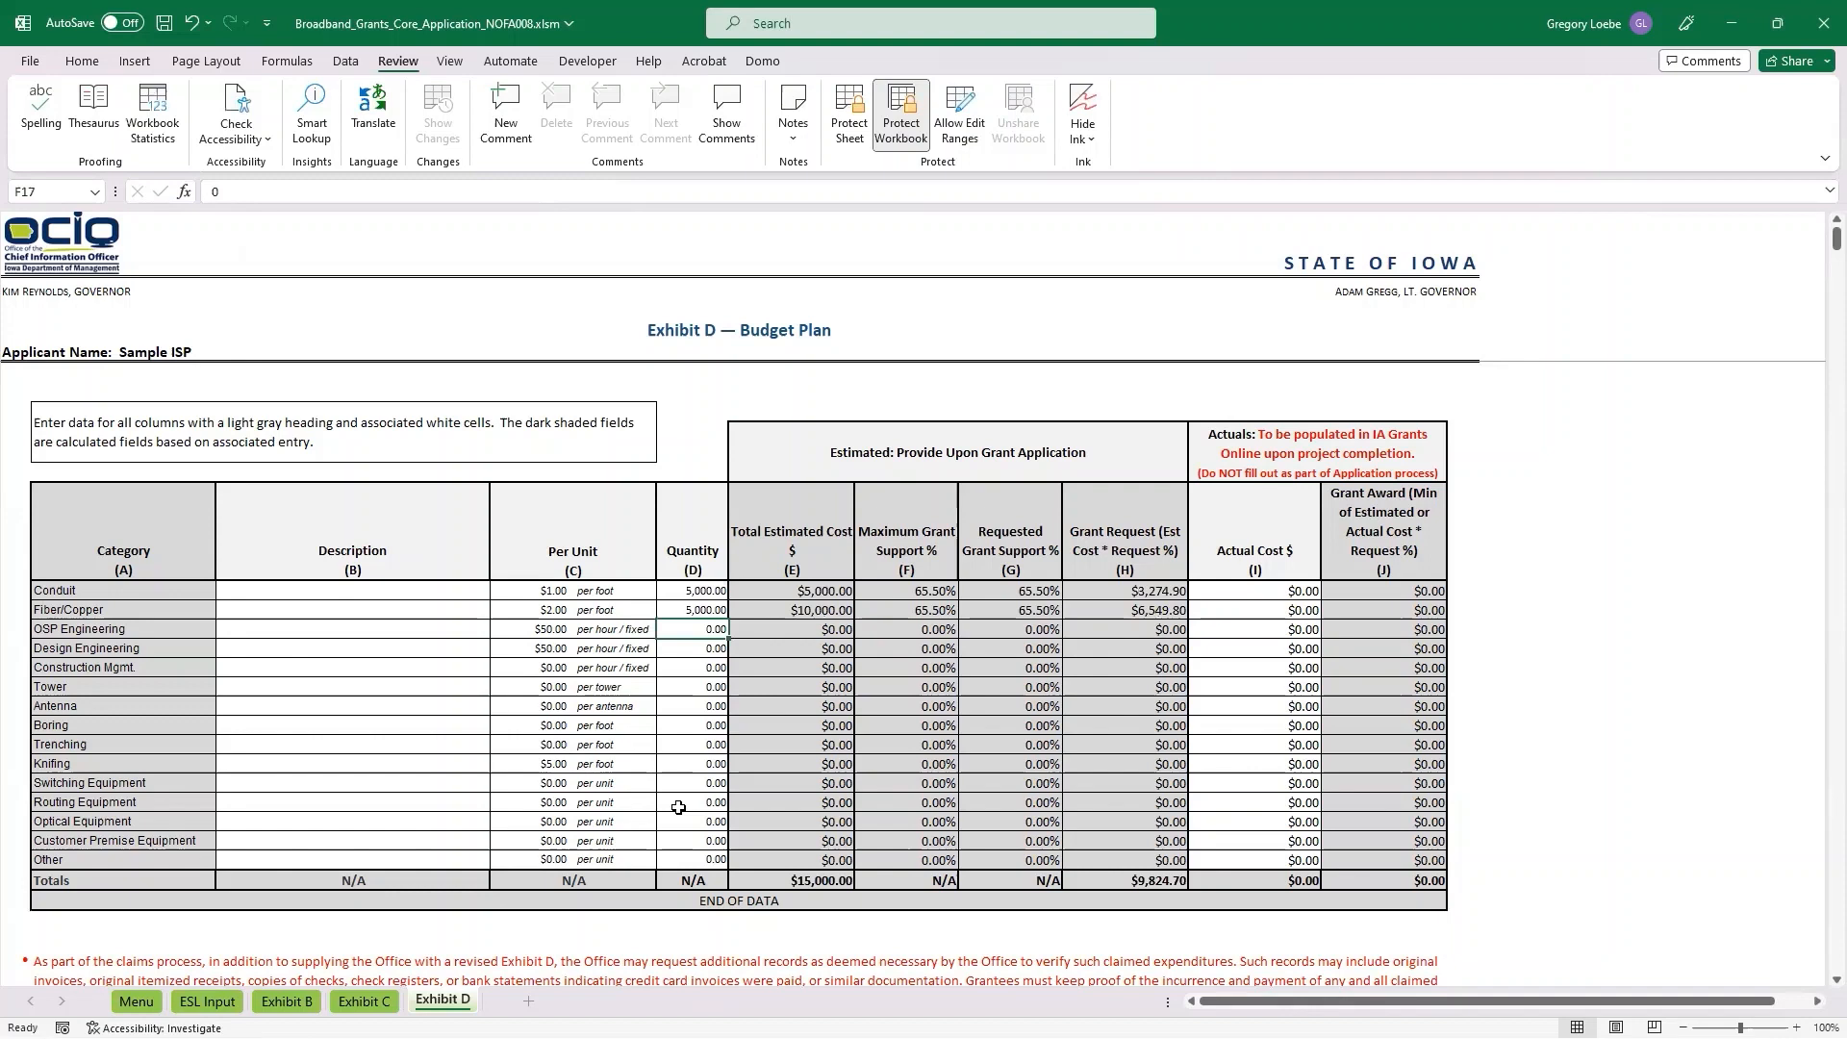
Set the quantities of both OSP Engineering and Design Engineering to 15 in the budget plan.
{"action": "type", "text": "15"}
{"action": "key", "text": "Return"}
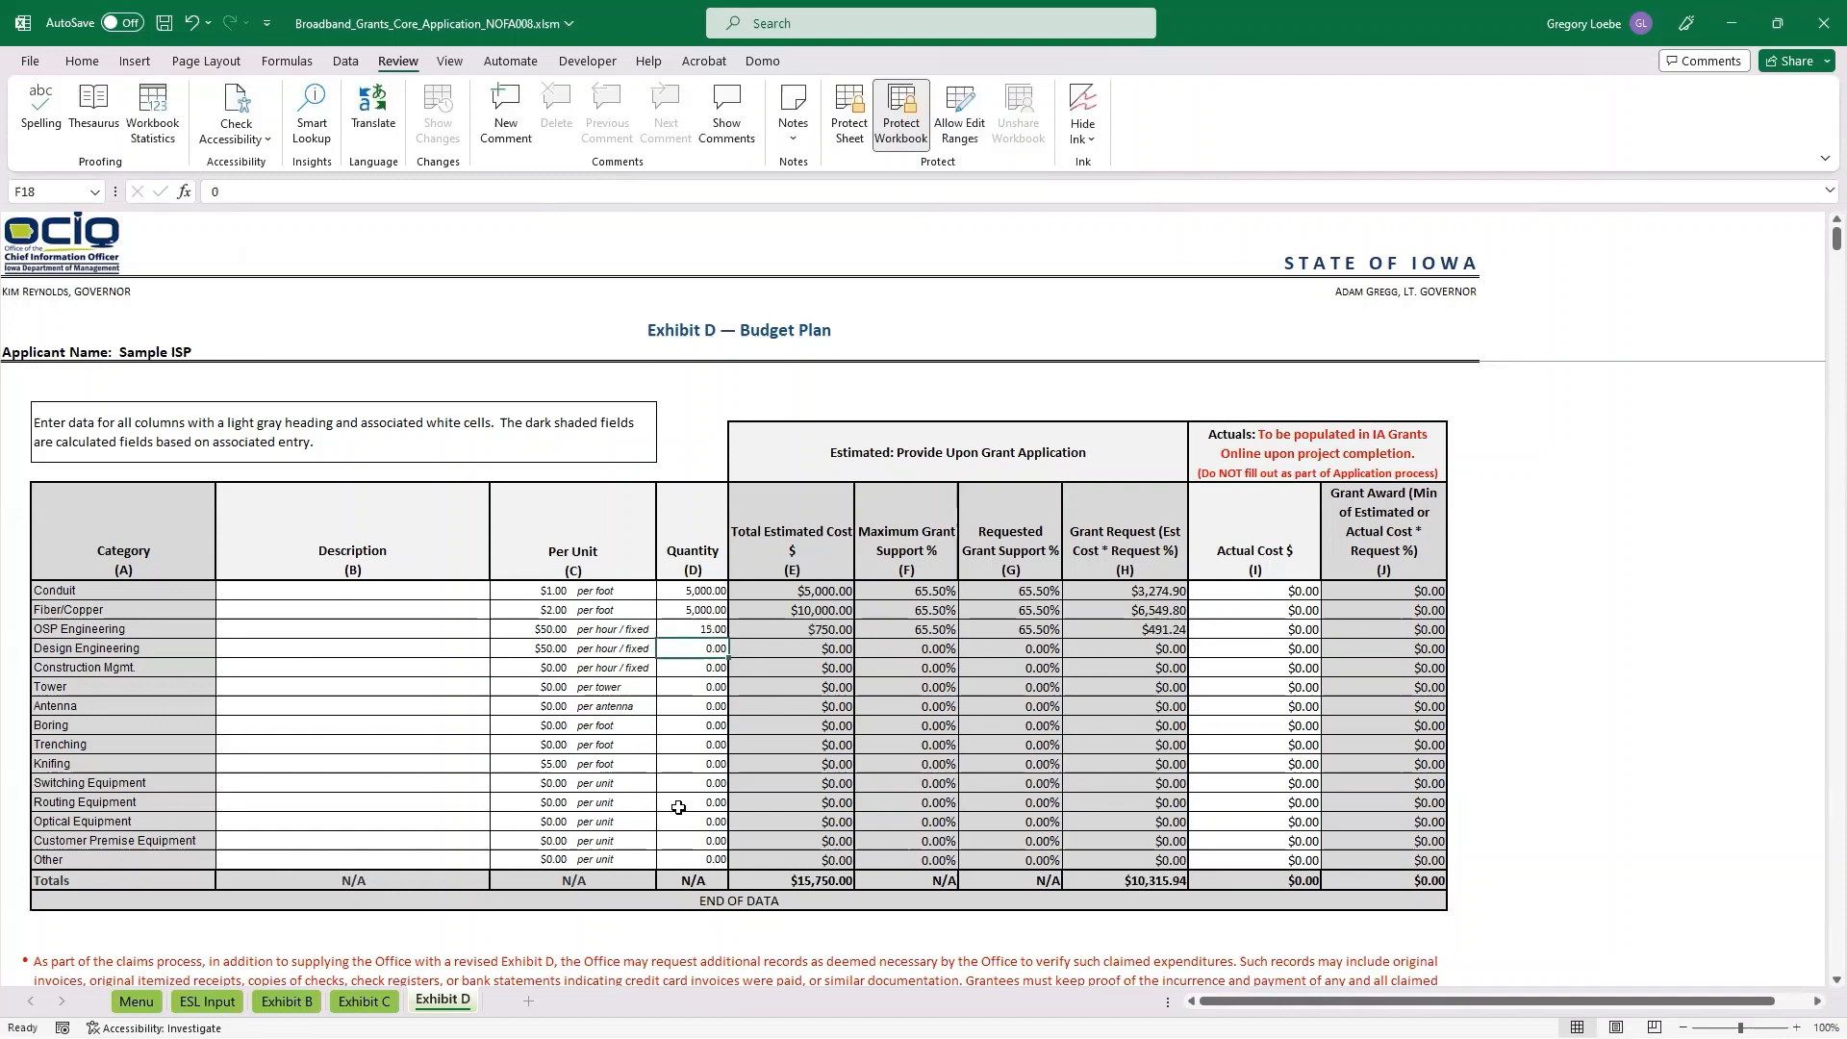
{"action": "type", "text": "15"}
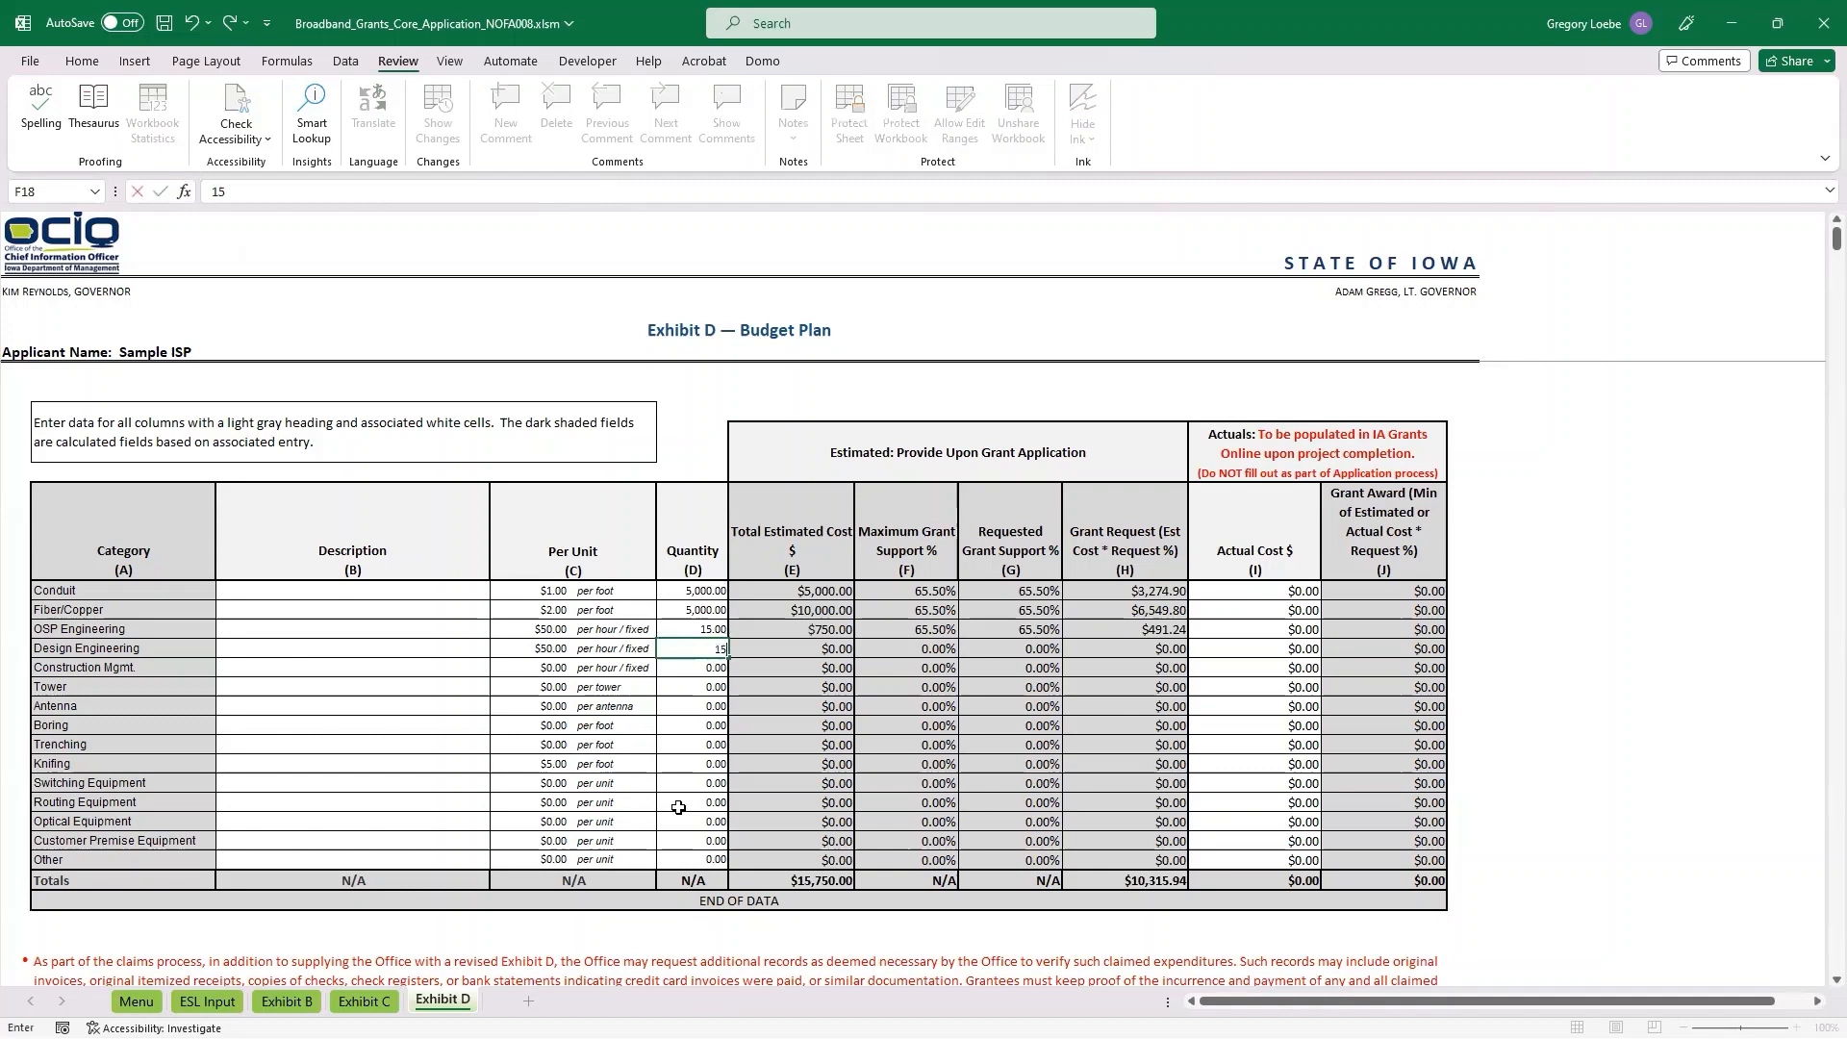
{"action": "key", "text": "Return"}
{"action": "key", "text": "Return"}
{"action": "key", "text": "Return"}
{"action": "key", "text": "Return"}
{"action": "key", "text": "Return"}
{"action": "key", "text": "Return"}
Set the Knifing quantity to 5,000 in the budget plan and select the Grant Request total.
{"action": "type", "text": "5000"}
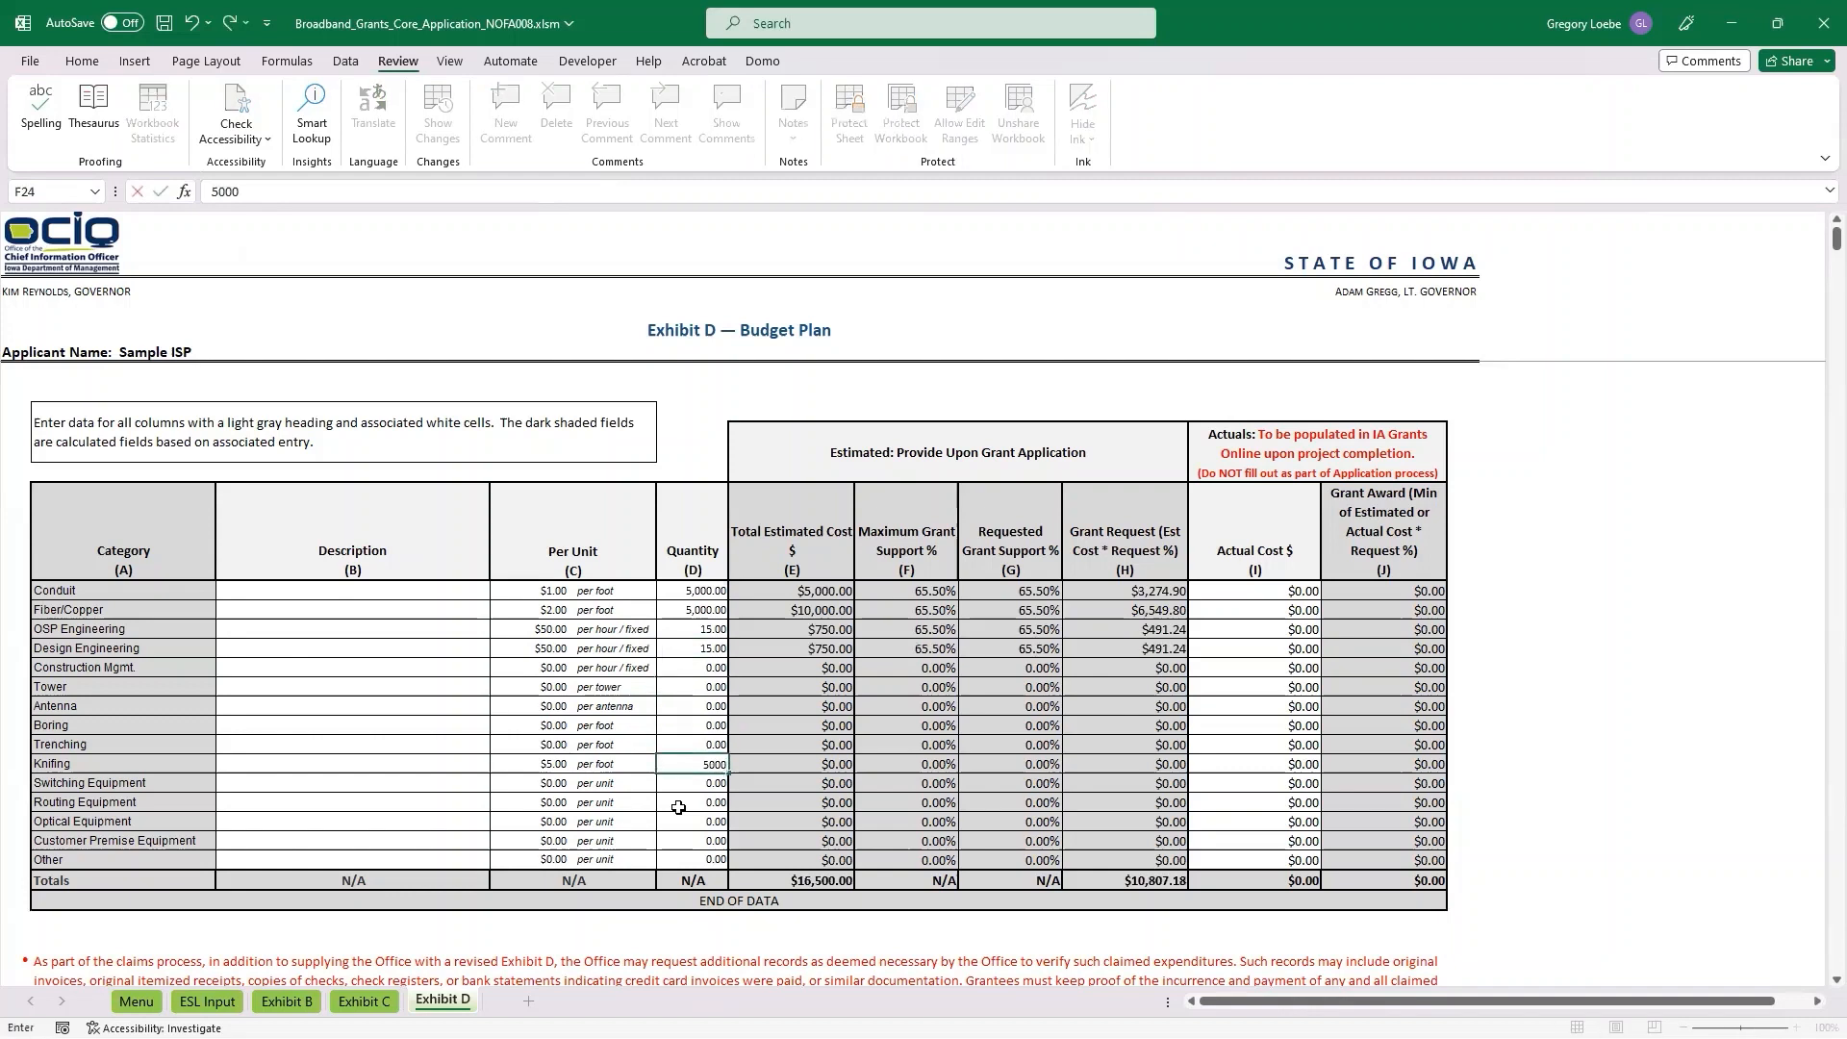
{"action": "key", "text": "Return"}
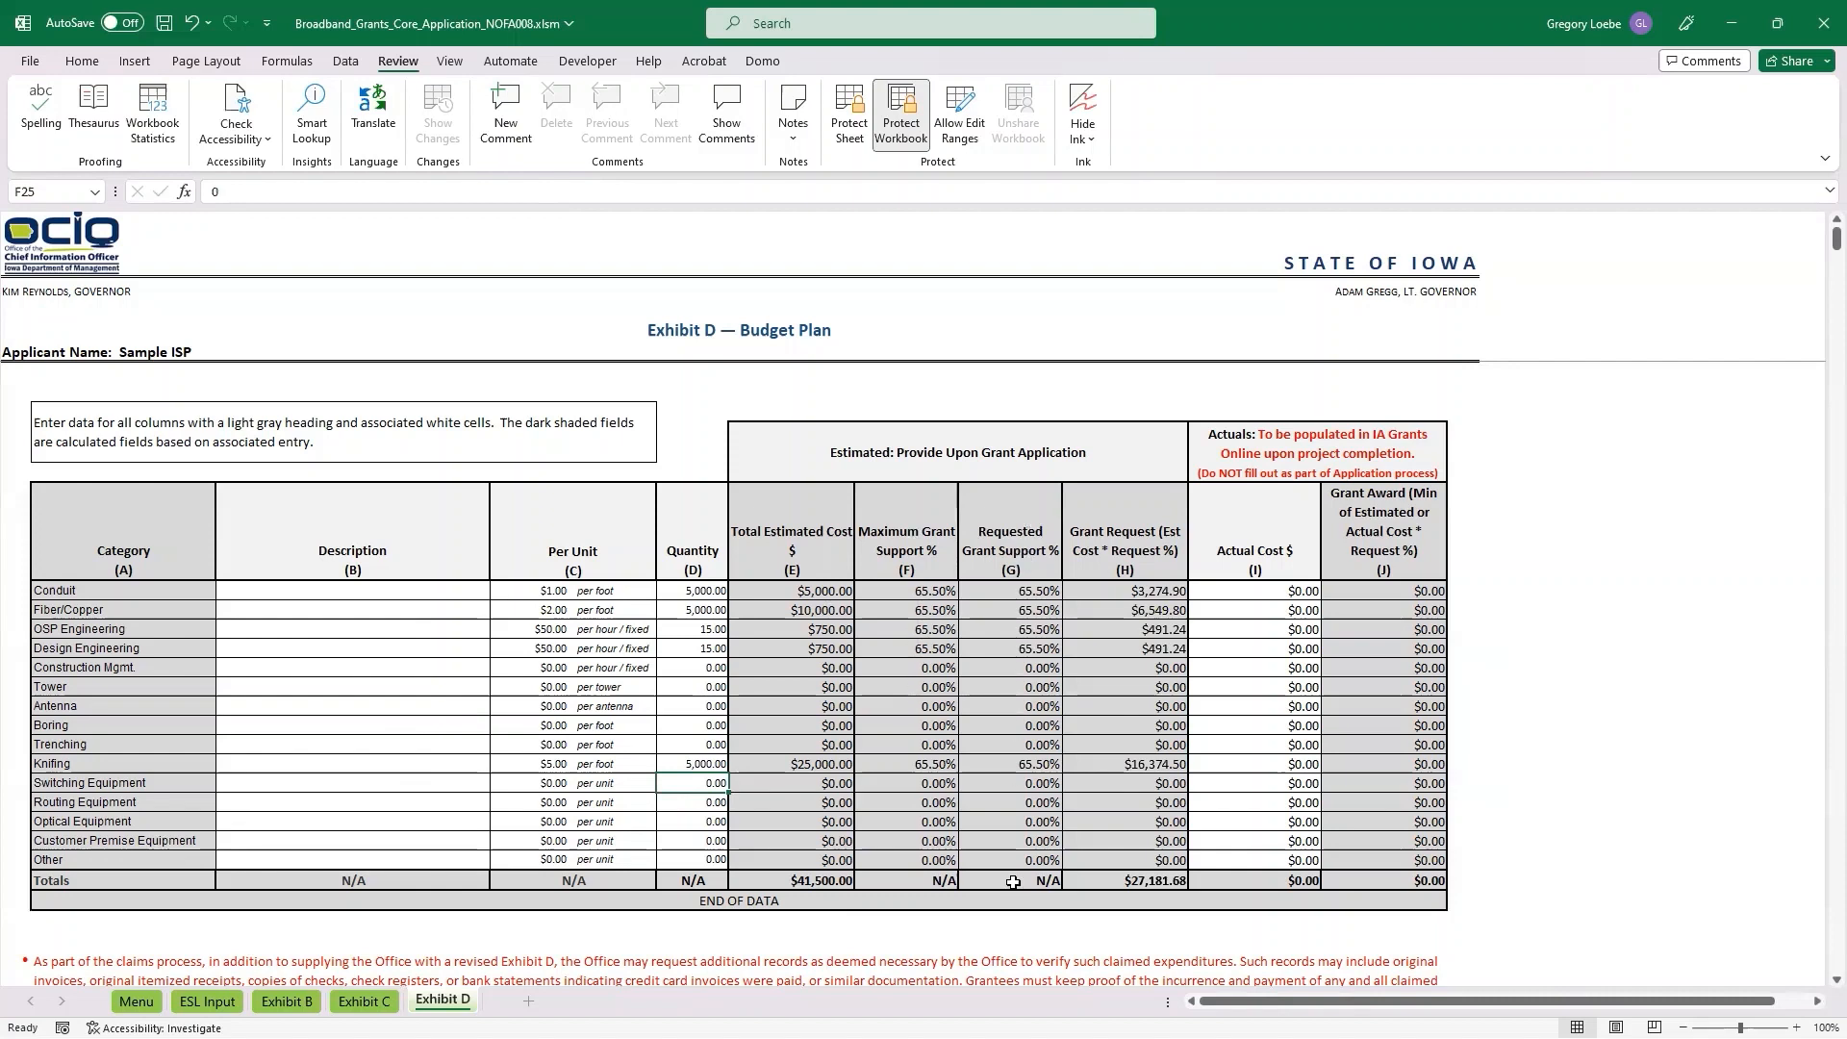
{"action": "left_click", "coordinate": [1112, 882]}
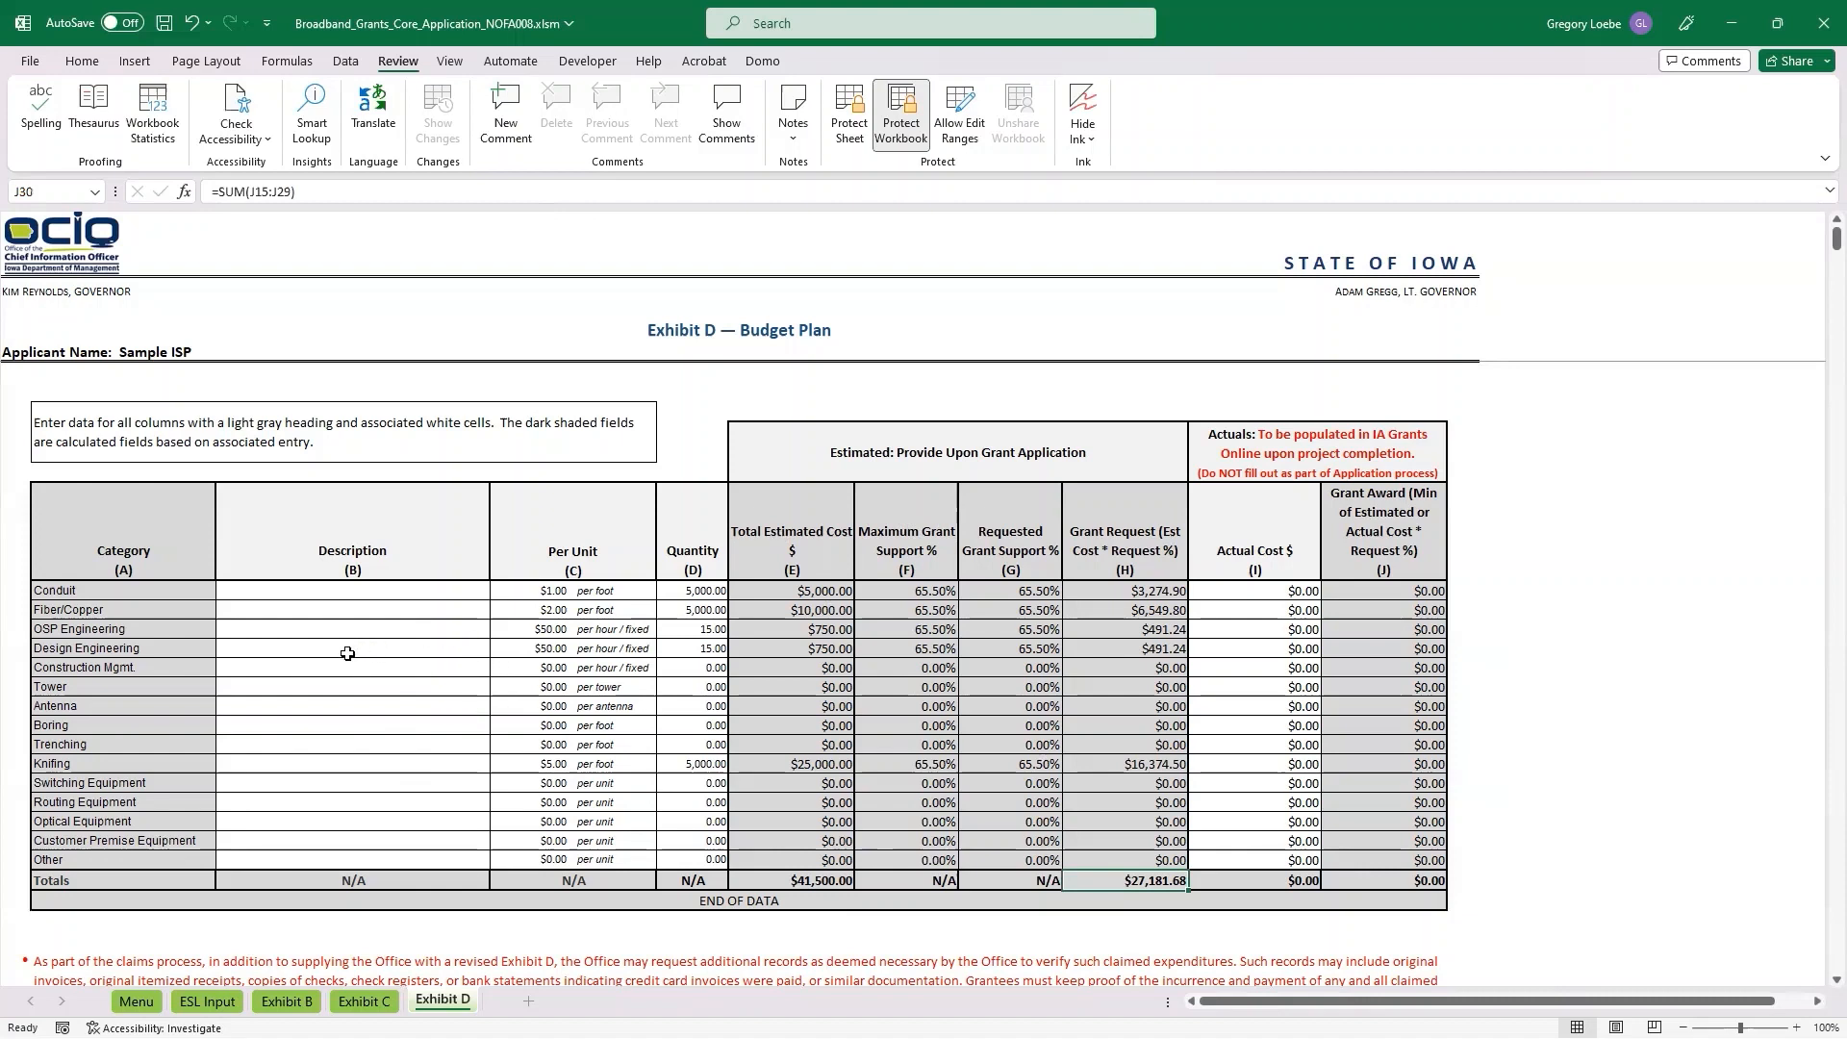
Start the Redact Exhibit D function below the budget plan and dismiss its password prompt without entering anything.
{"action": "scroll", "coordinate": [344, 462], "scroll_direction": "down", "scroll_amount": 1}
{"action": "scroll", "coordinate": [343, 462], "scroll_direction": "down", "scroll_amount": 4}
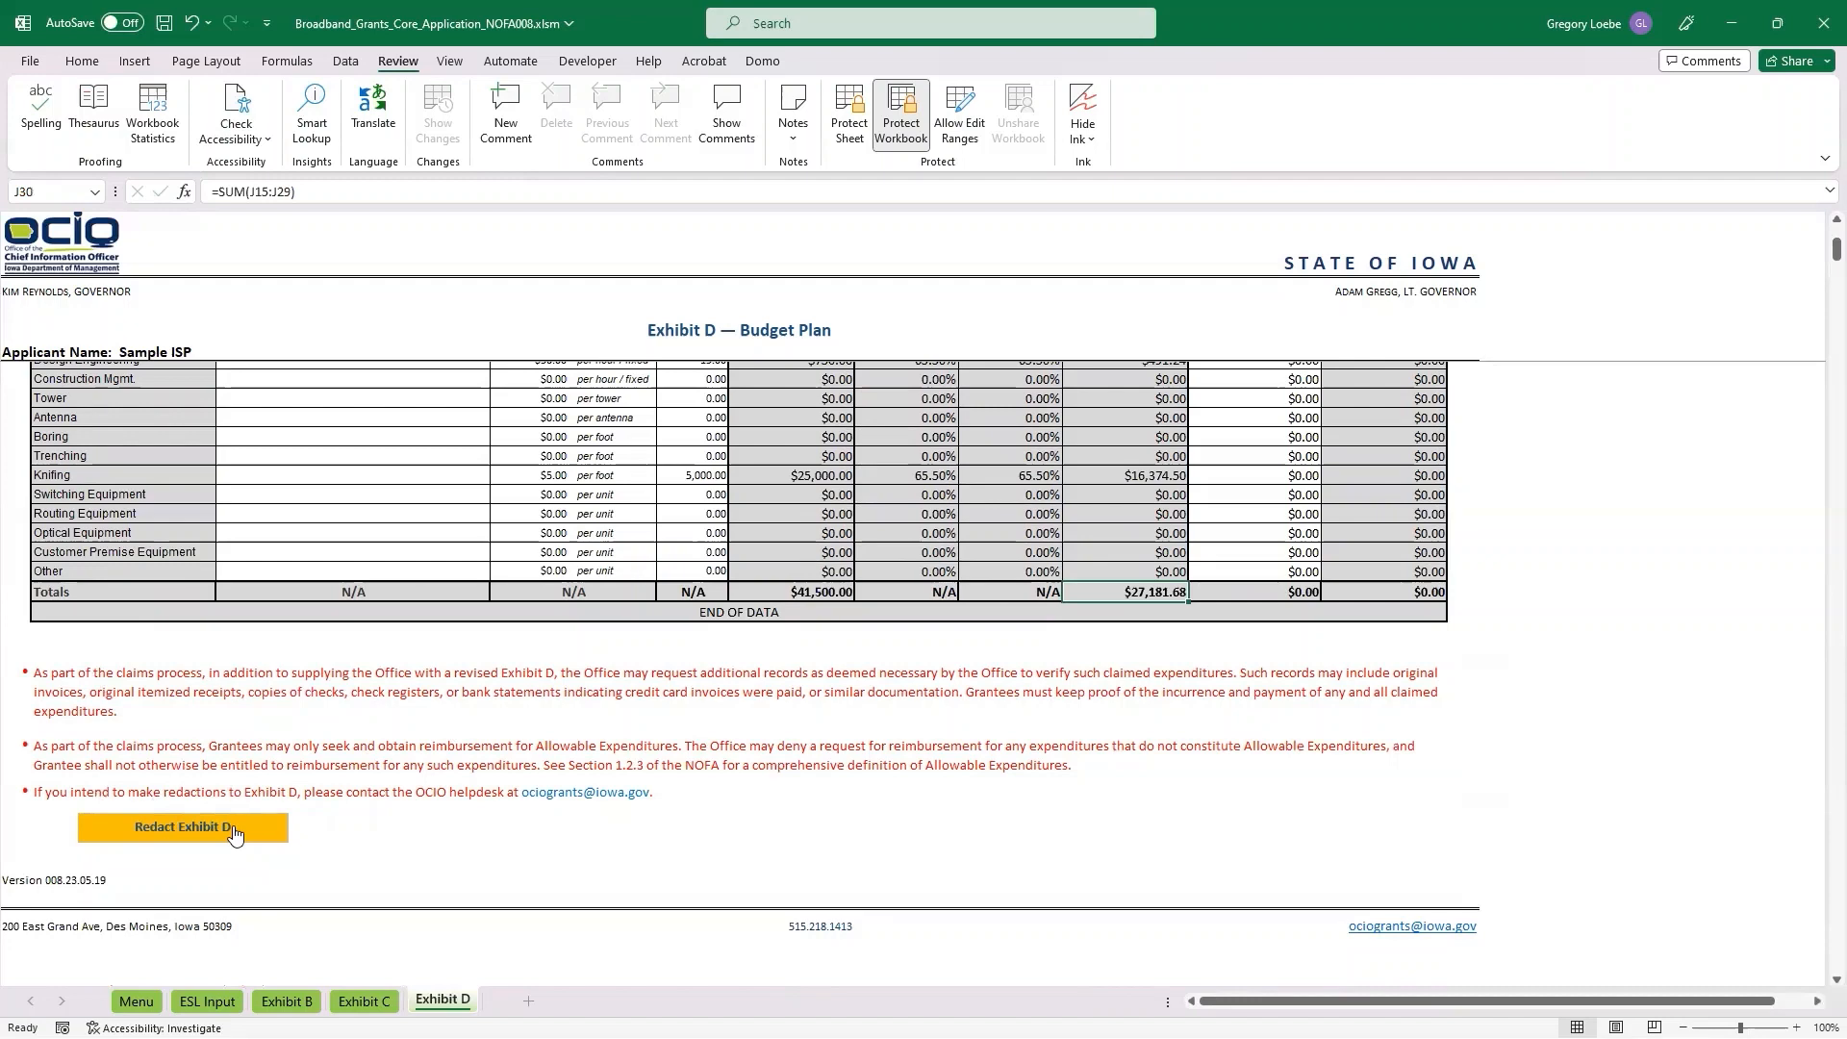
{"action": "left_click", "coordinate": [217, 835]}
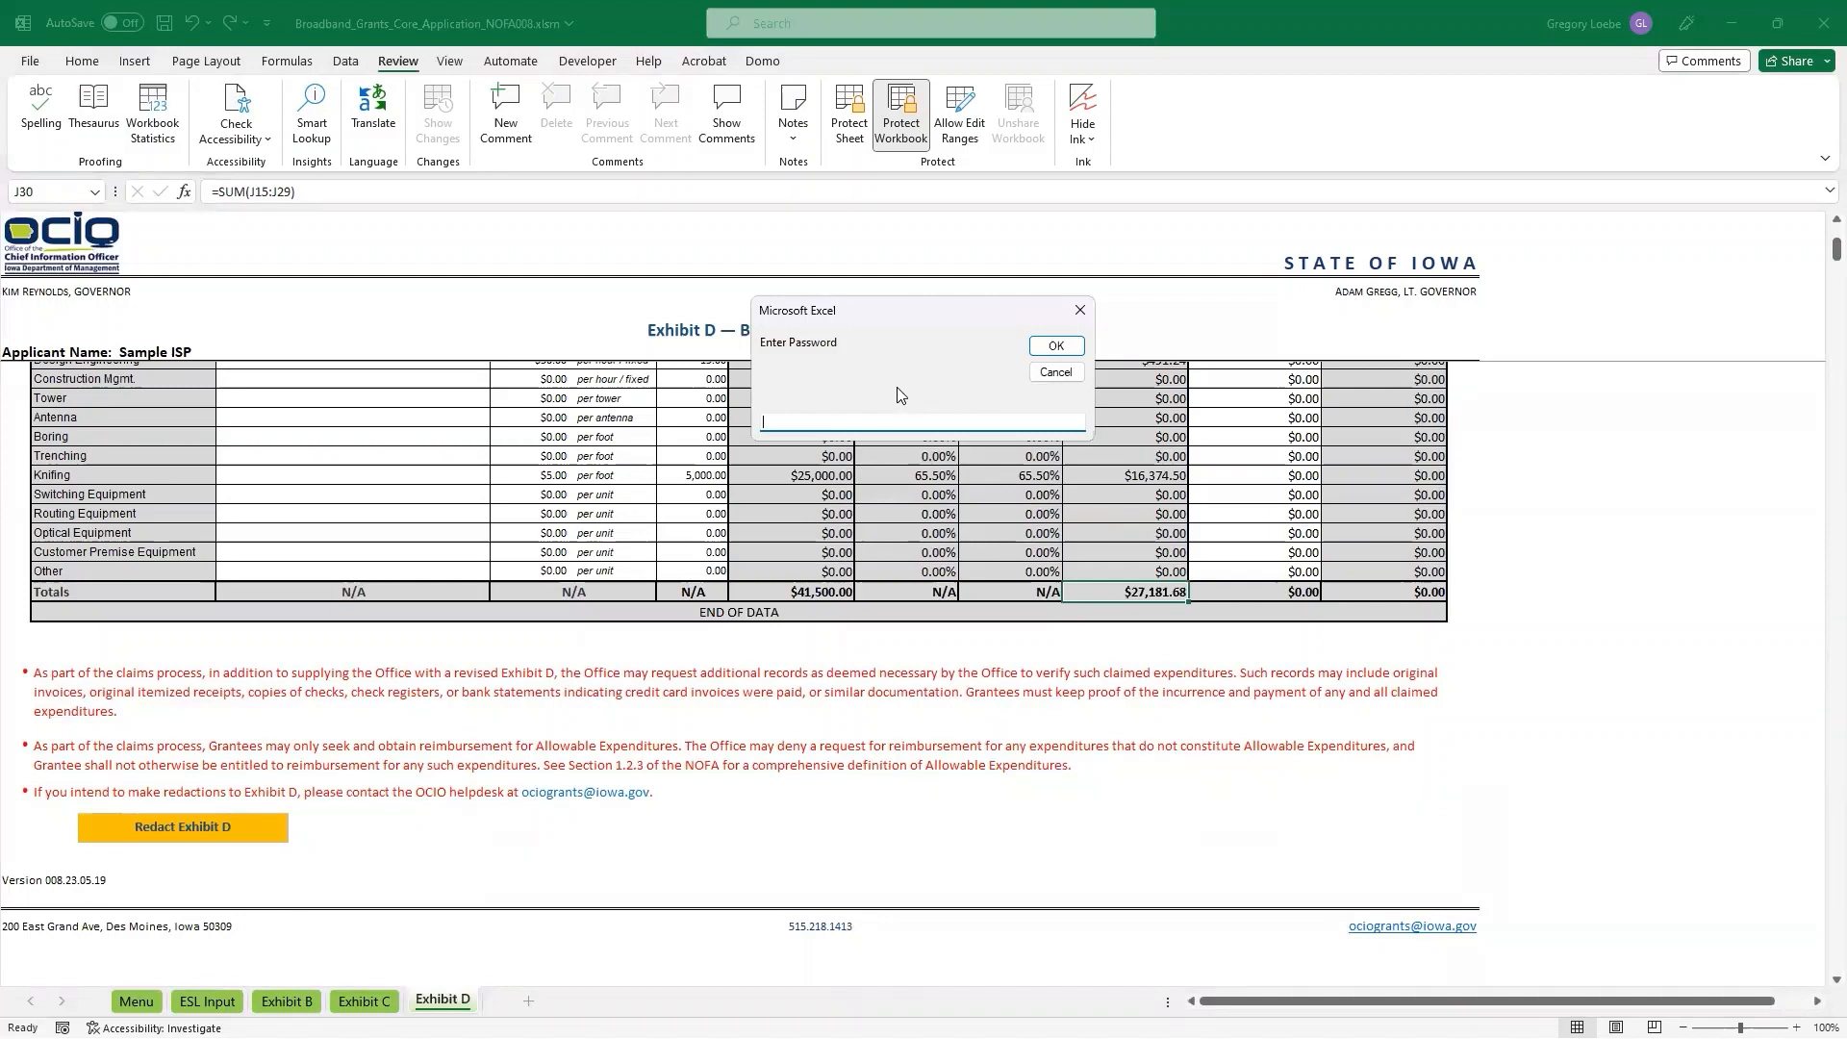
{"action": "left_click", "coordinate": [1078, 315]}
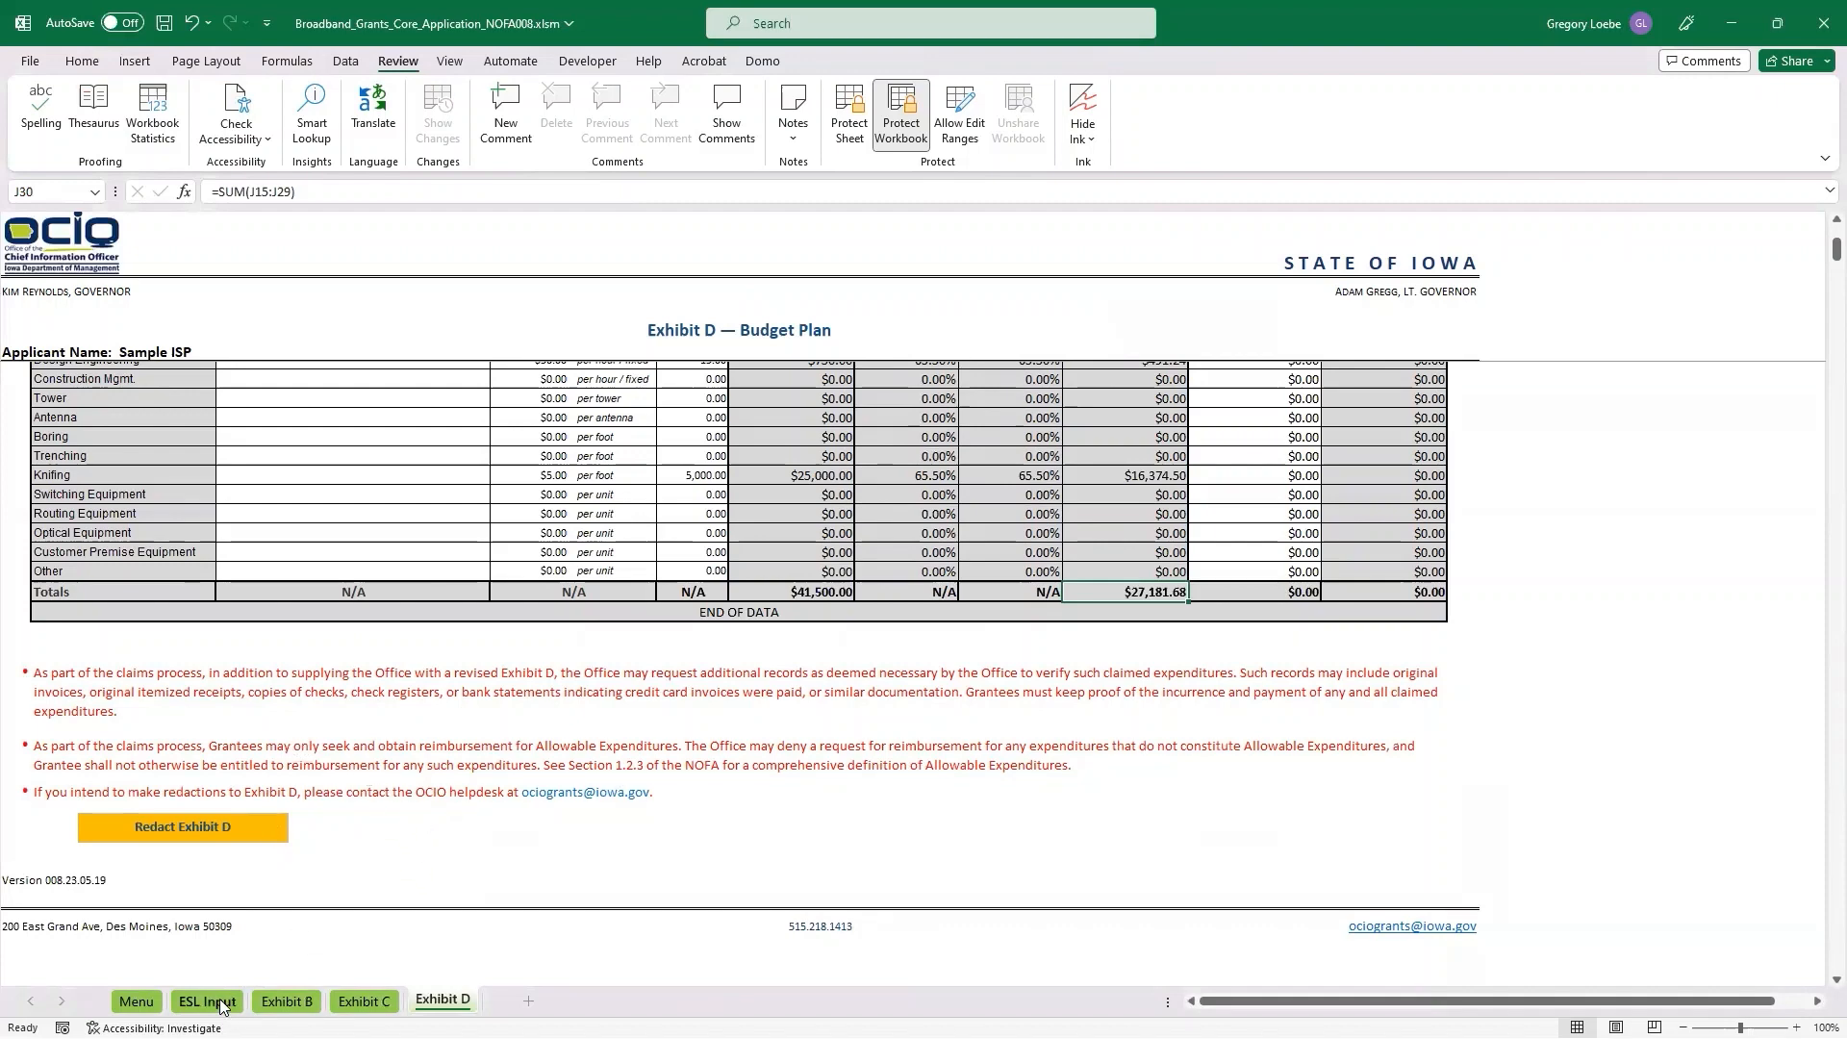
Review the status of every item in the Core Application Checklist on the Menu sheet.
{"action": "left_click", "coordinate": [136, 1002]}
{"action": "scroll", "coordinate": [278, 472], "scroll_direction": "down", "scroll_amount": 8}
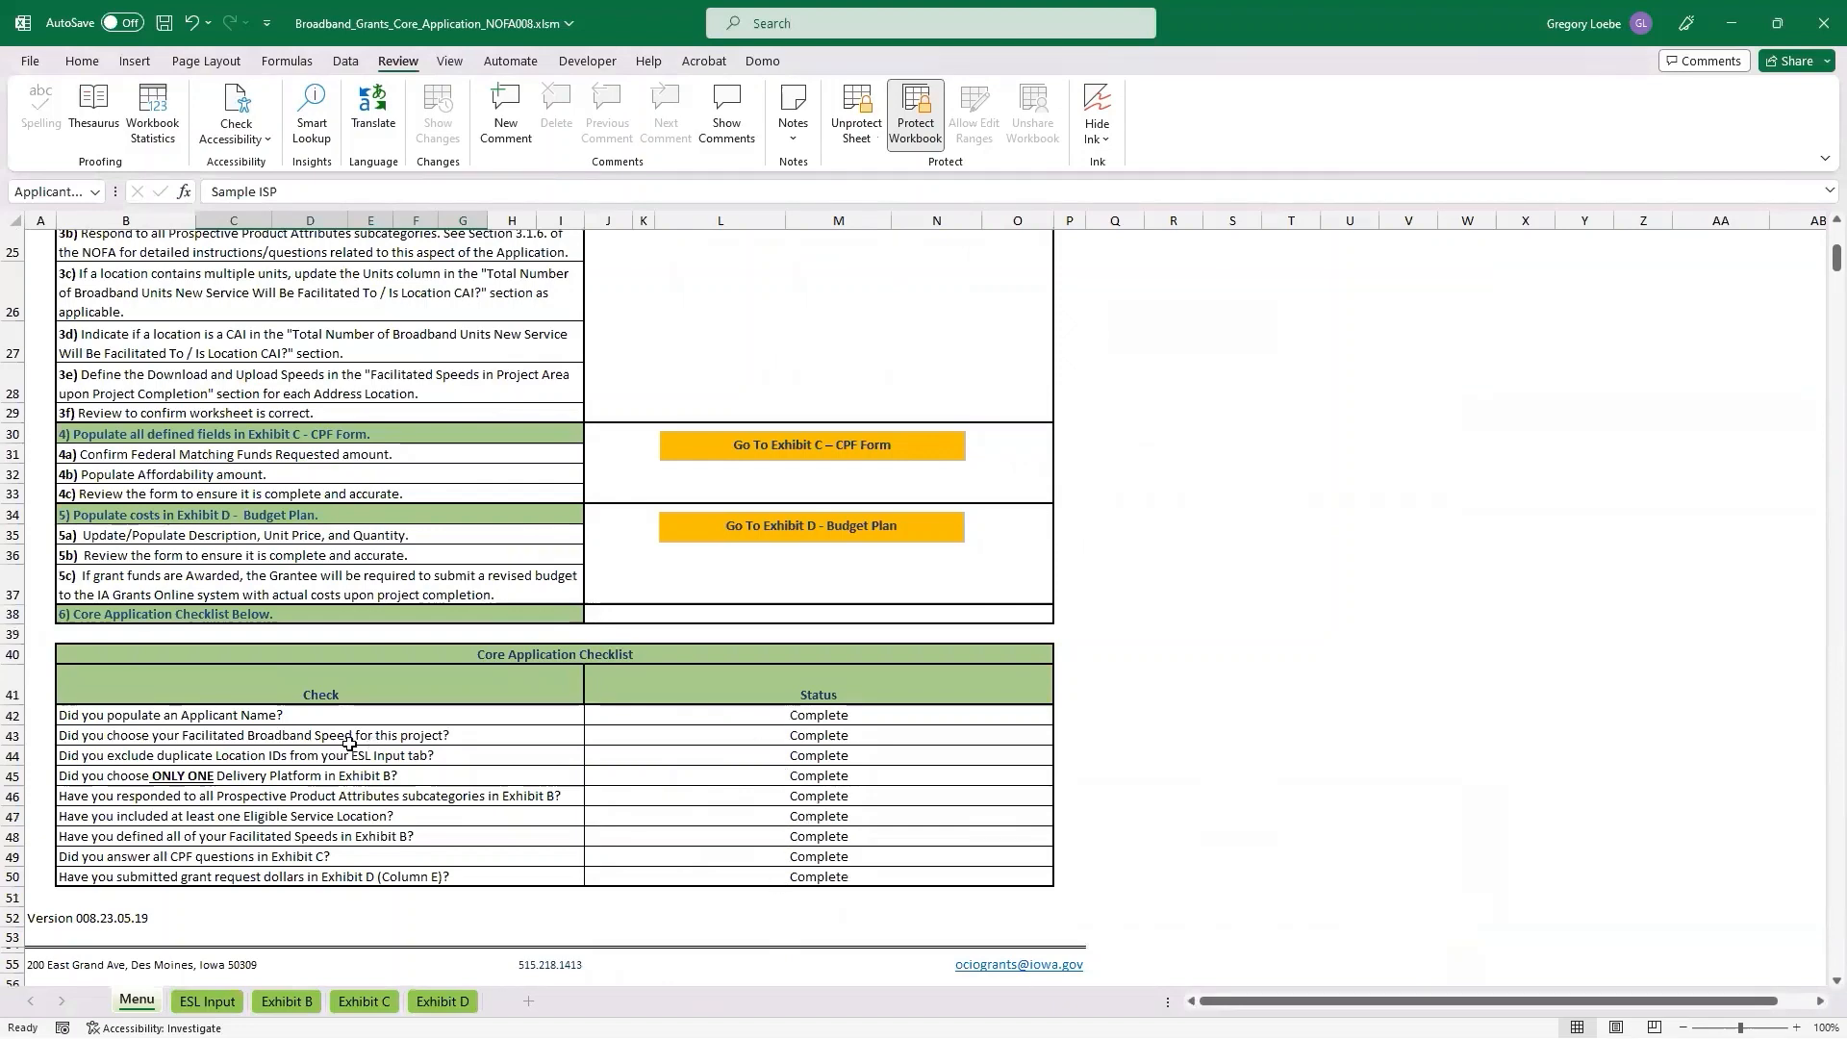
{"action": "scroll", "coordinate": [257, 705], "scroll_direction": "up", "scroll_amount": 3}
{"action": "scroll", "coordinate": [257, 705], "scroll_direction": "up", "scroll_amount": 5}
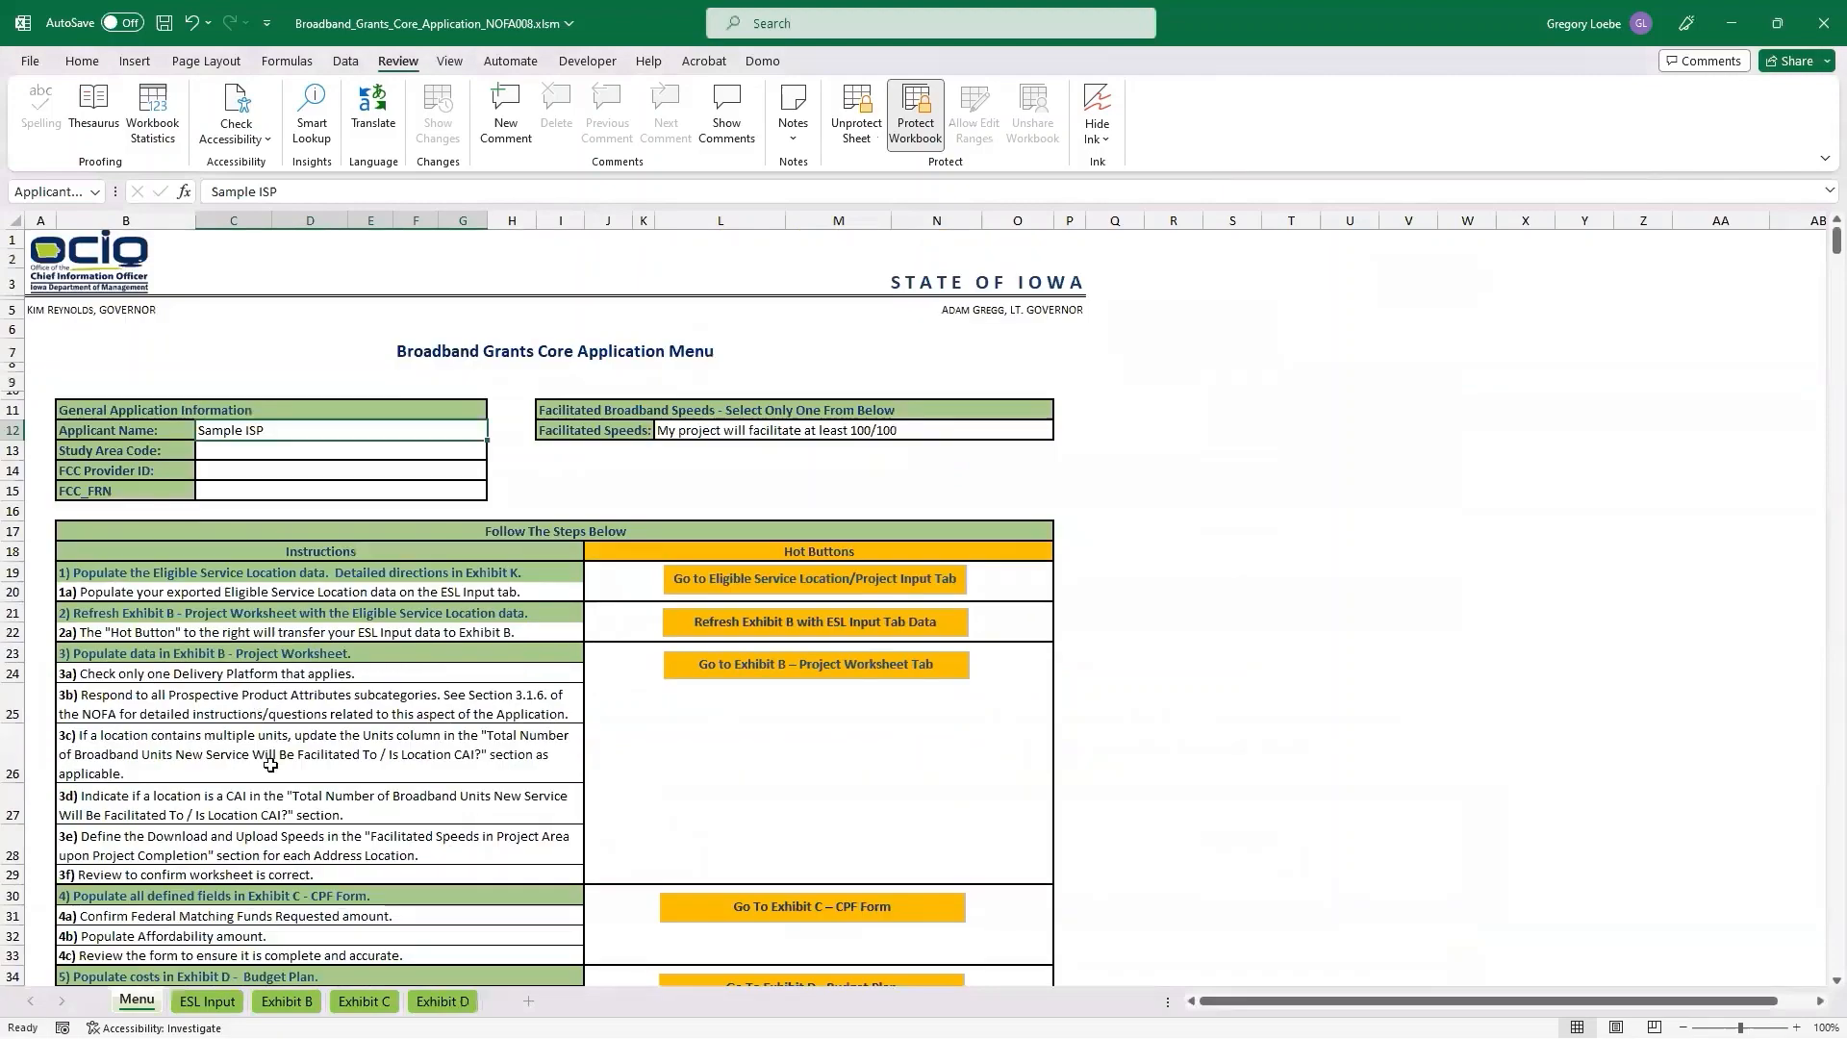
Look over the completed Exhibits B, C and D, return to the Menu sheet and save the workbook.
{"action": "scroll", "coordinate": [597, 742], "scroll_direction": "down", "scroll_amount": 5}
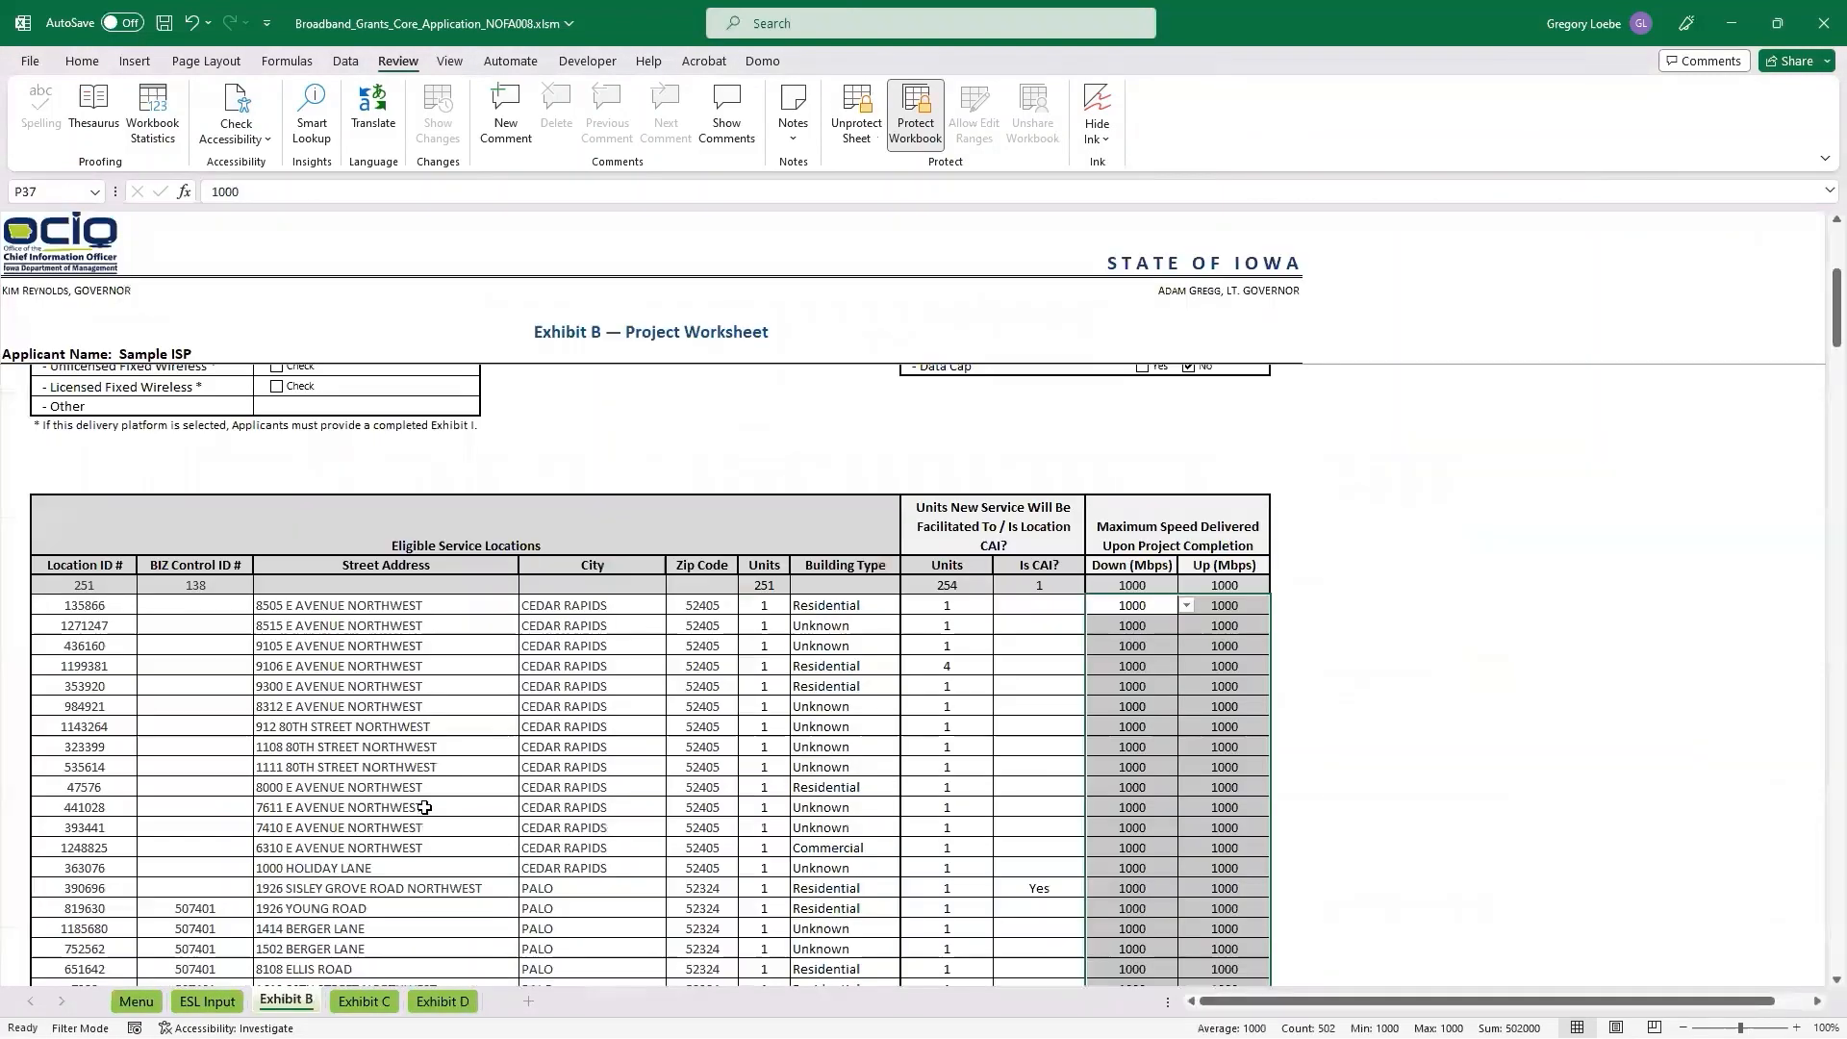
{"action": "left_click", "coordinate": [361, 1001]}
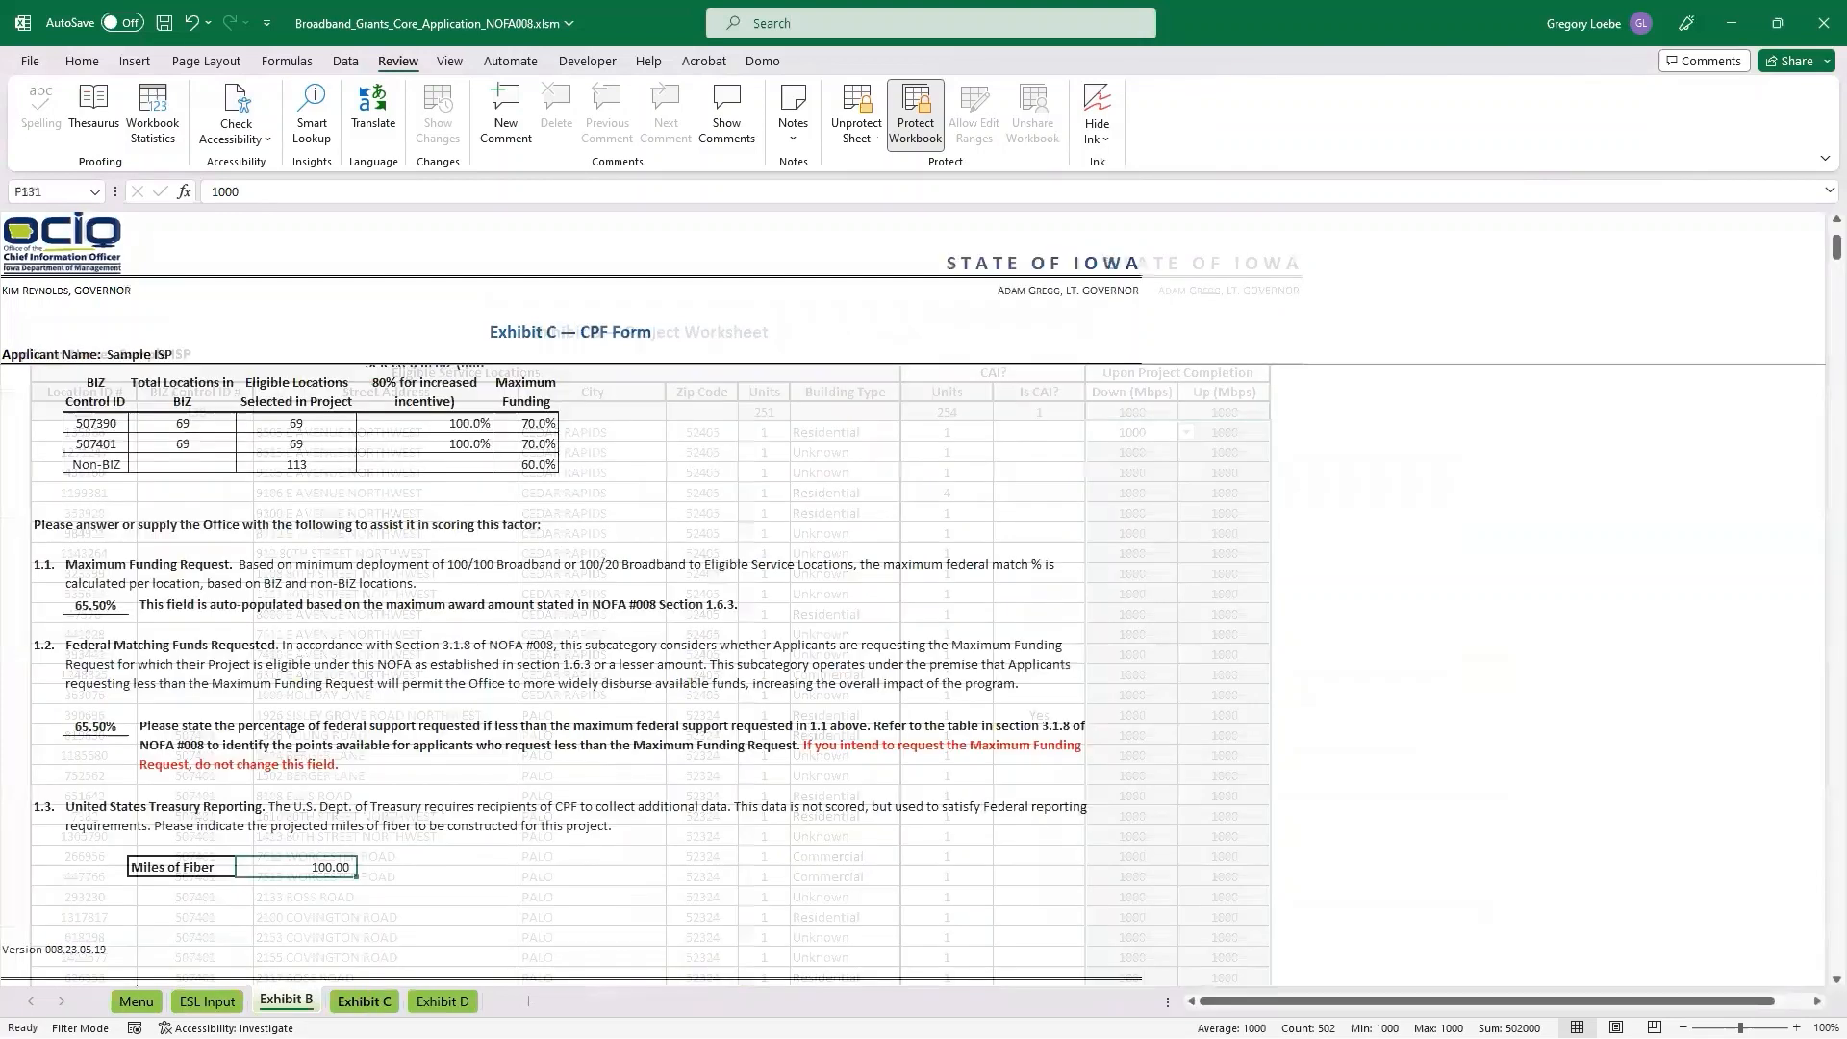
{"action": "left_click", "coordinate": [442, 1001]}
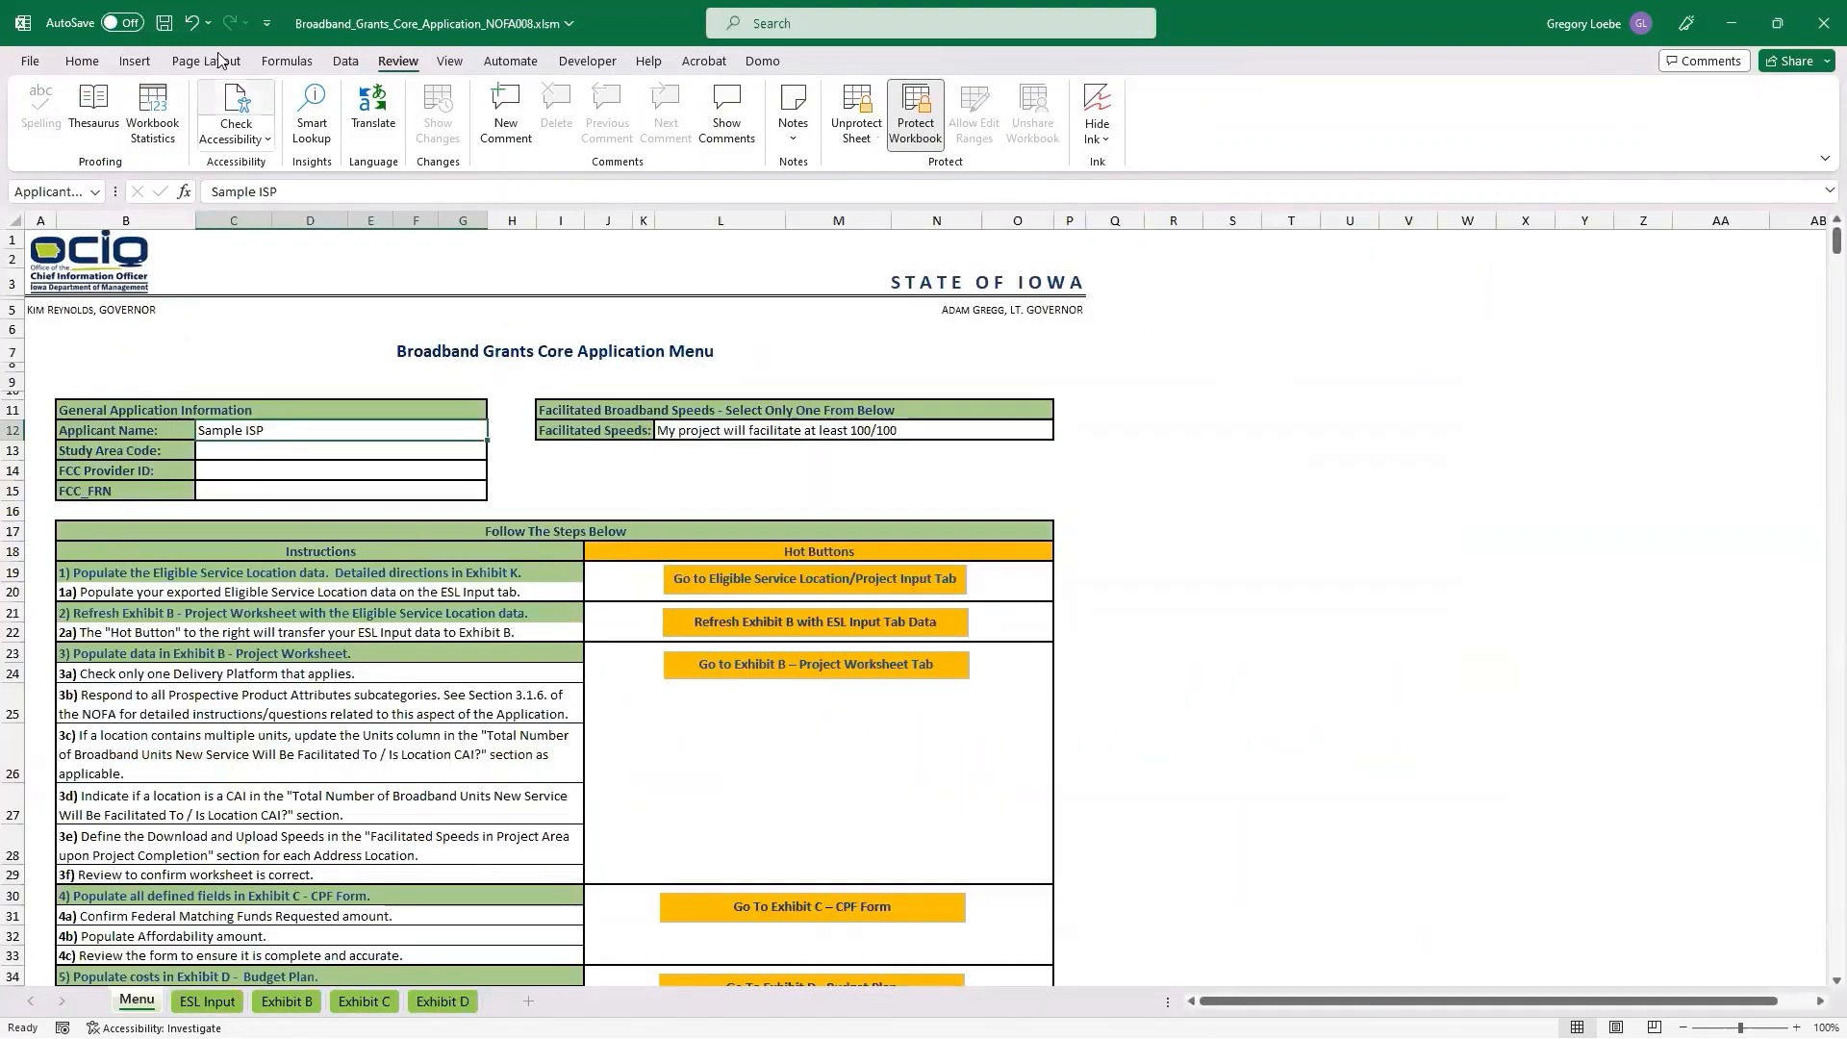
{"action": "left_click", "coordinate": [162, 23]}
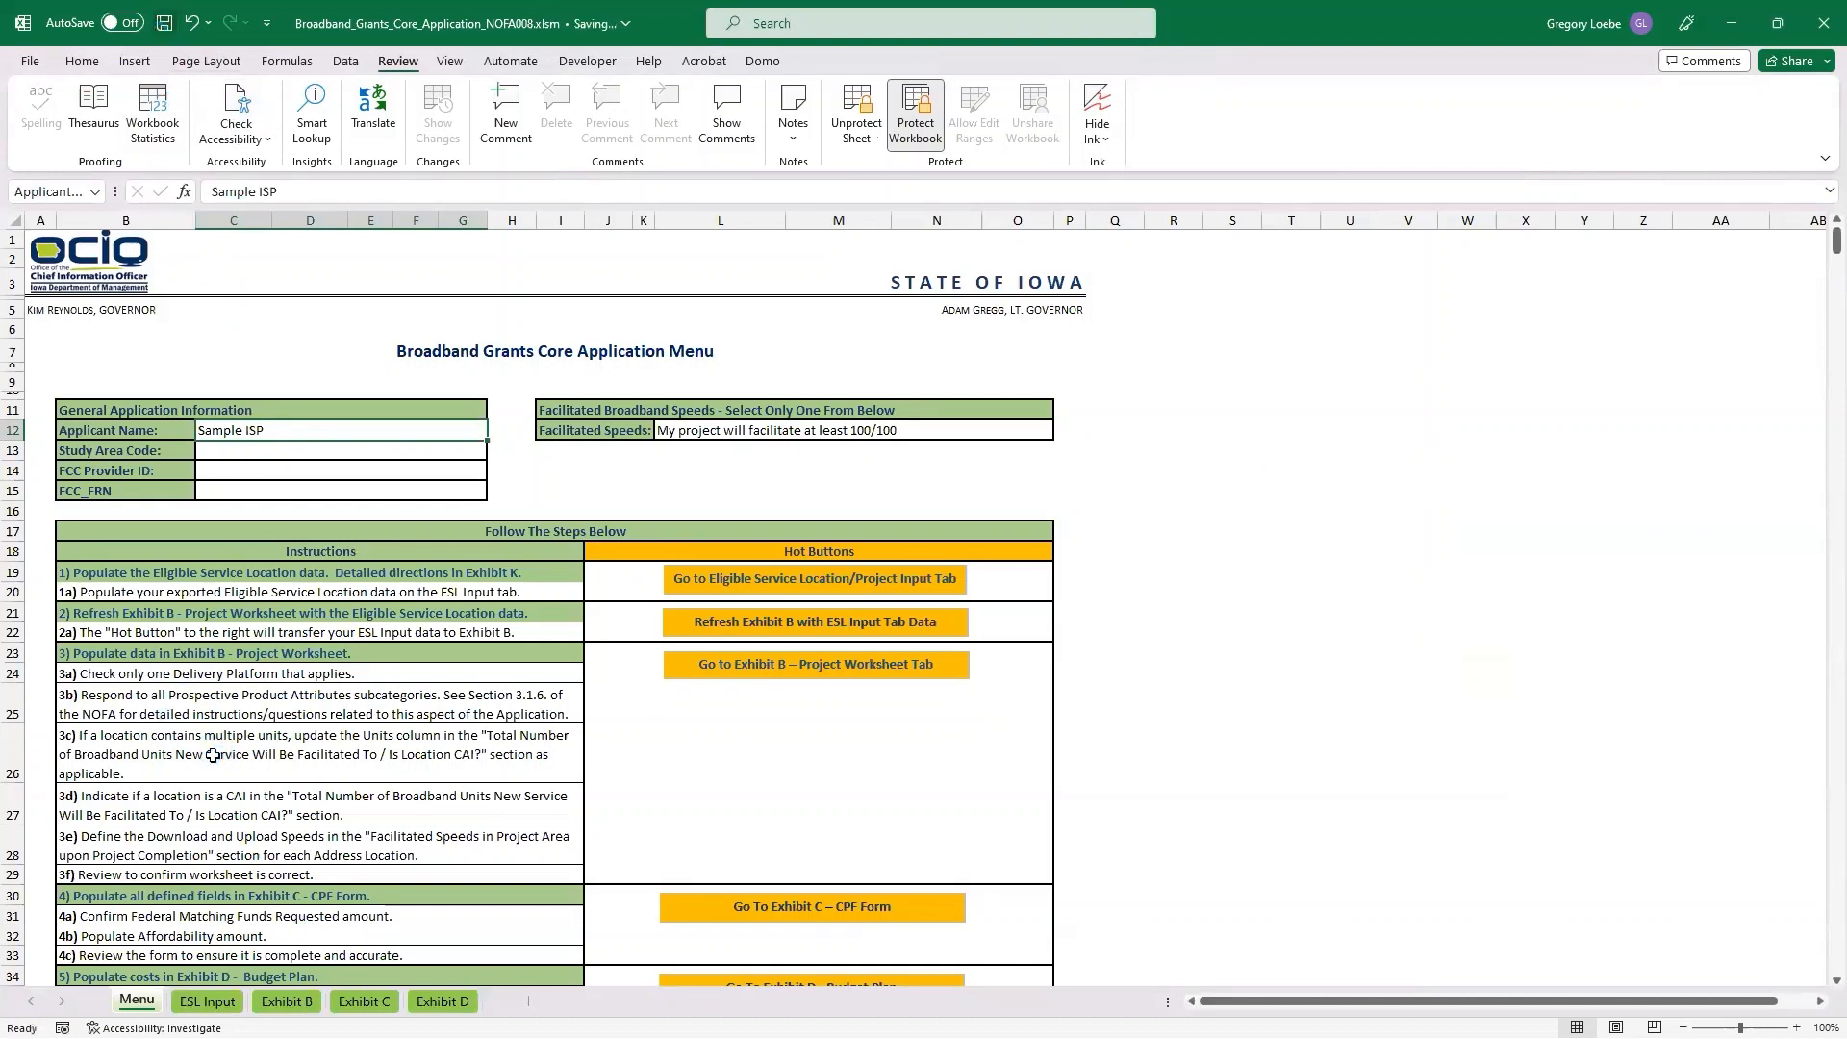